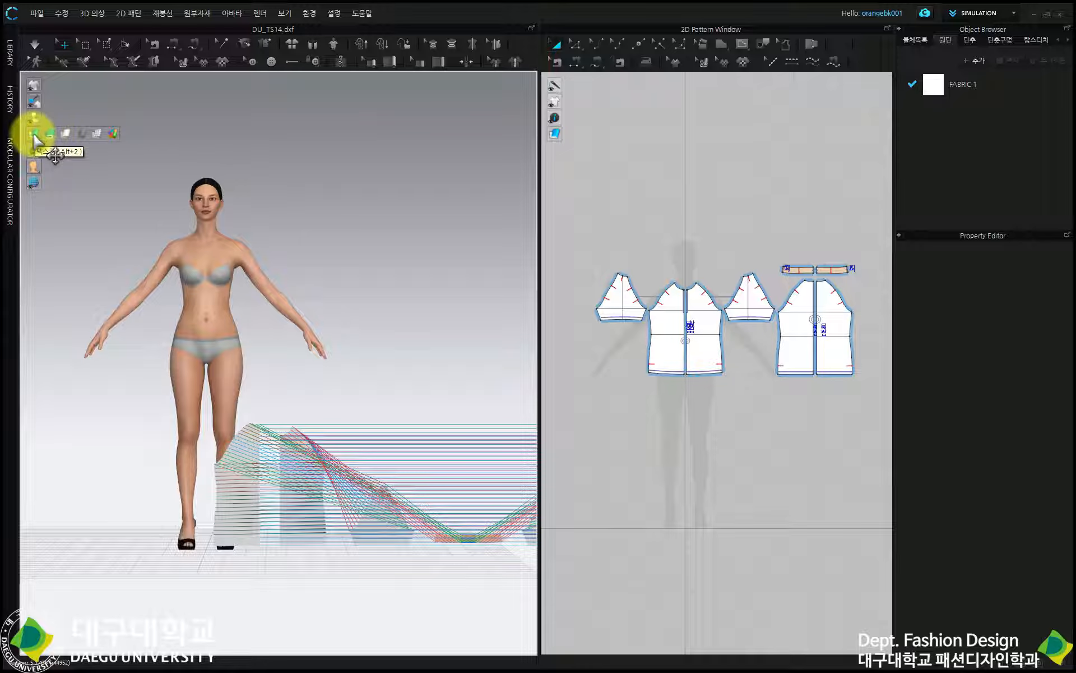
# Reset the 3D arrangement of all pattern pieces to match their 2D pattern layout
pyautogui.click(34, 136)
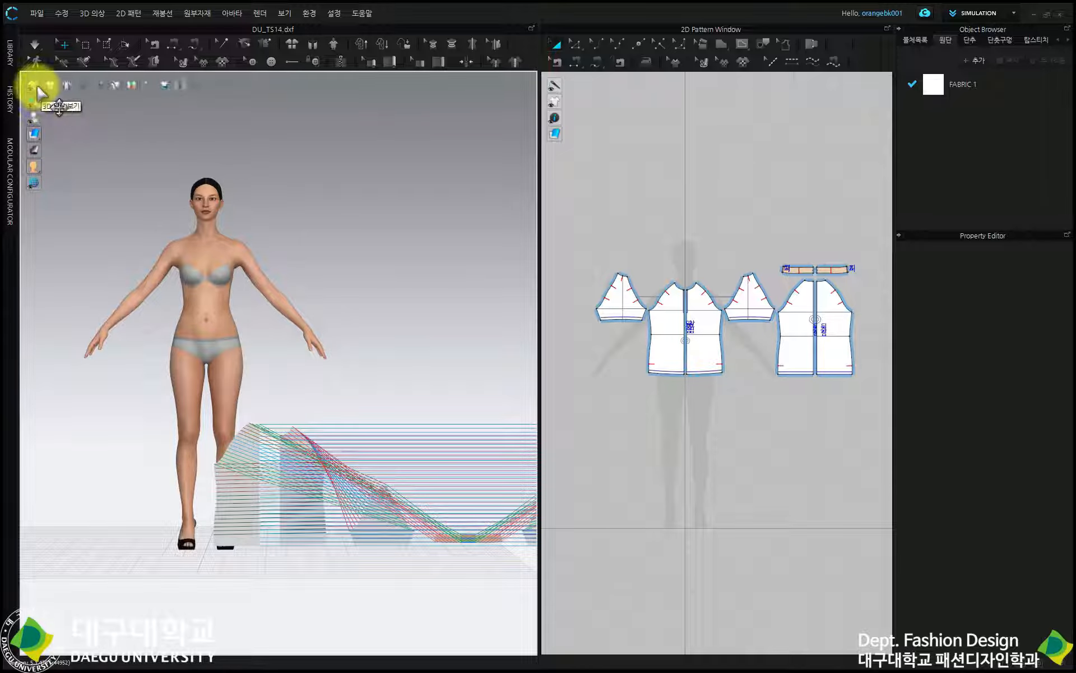
pyautogui.moveTo(33, 85)
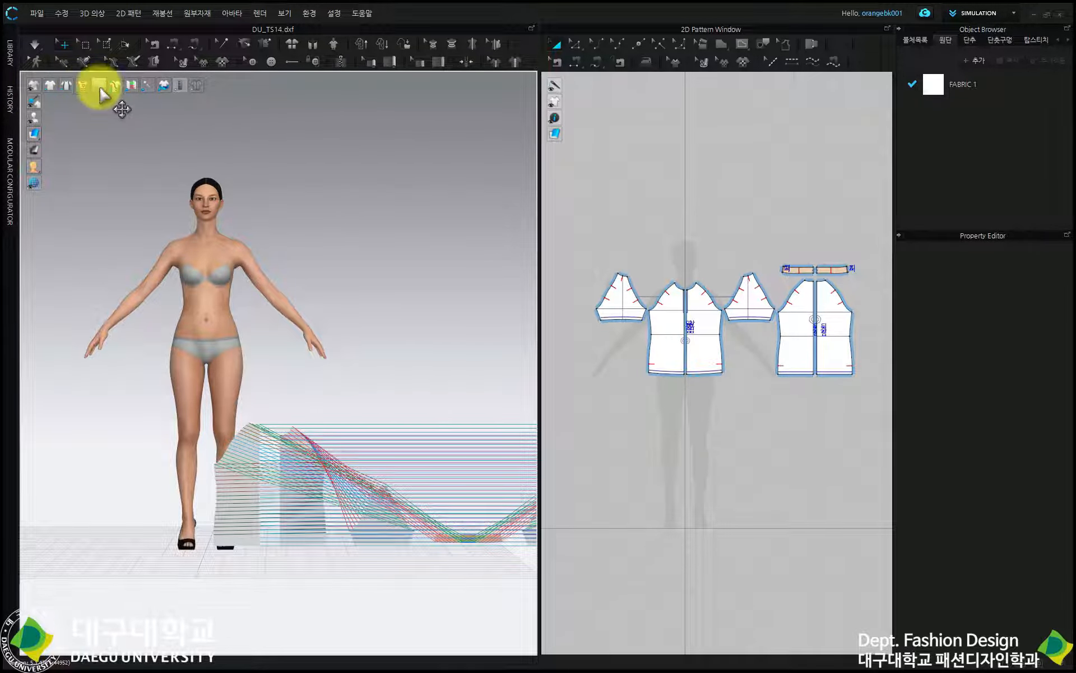
pyautogui.click(134, 90)
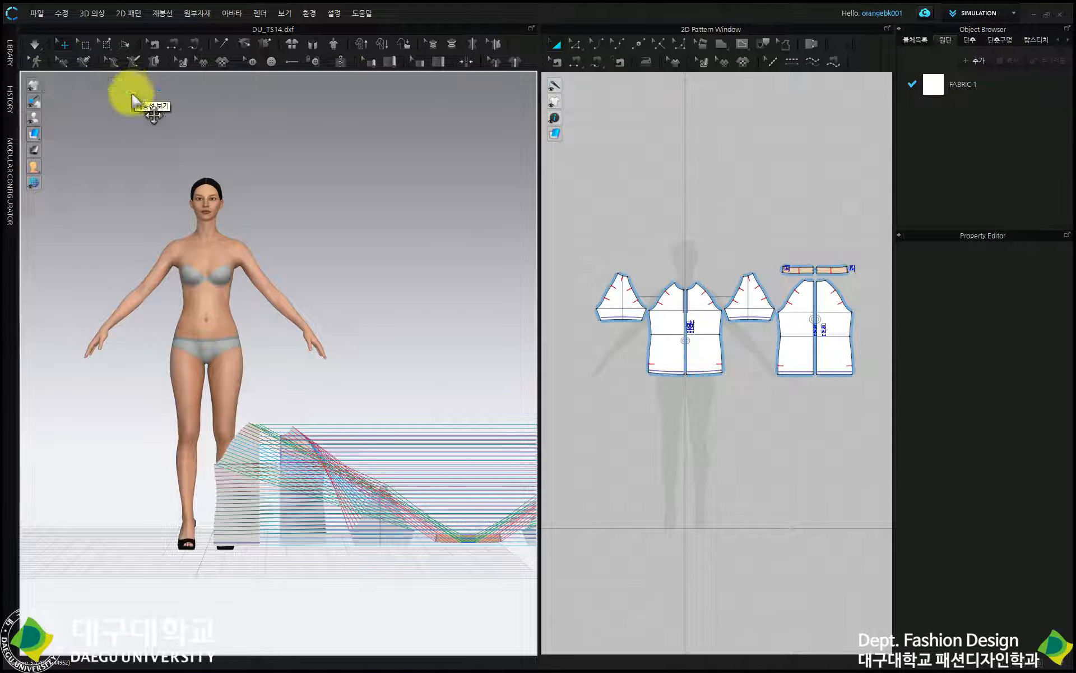
pyautogui.click(294, 48)
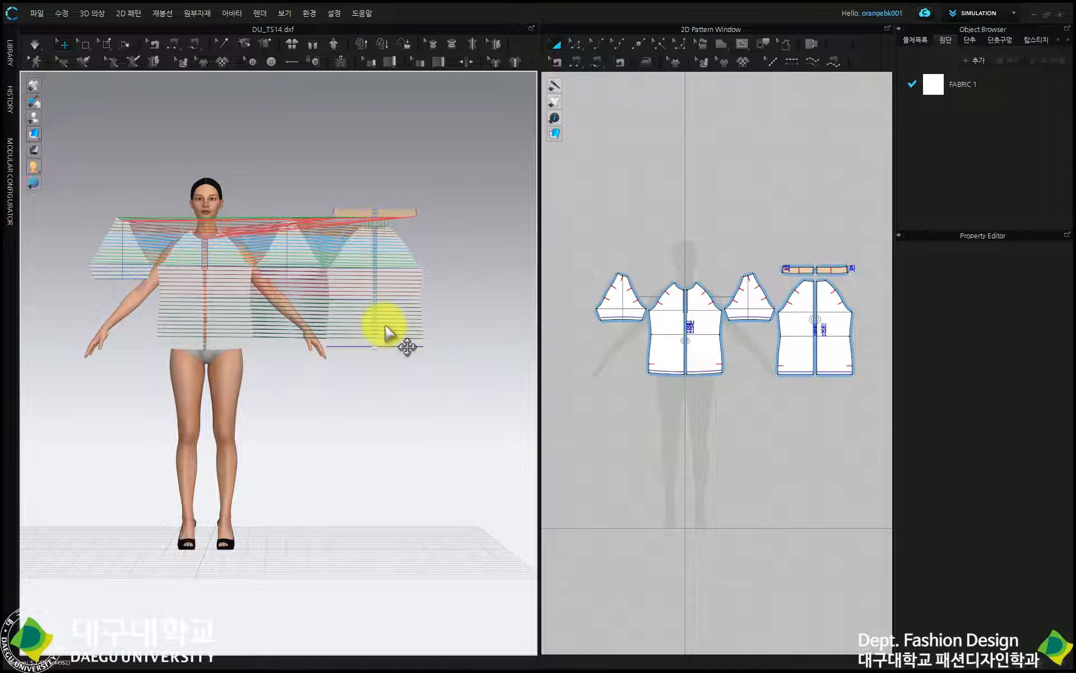
pyautogui.scroll(2, 386, 326)
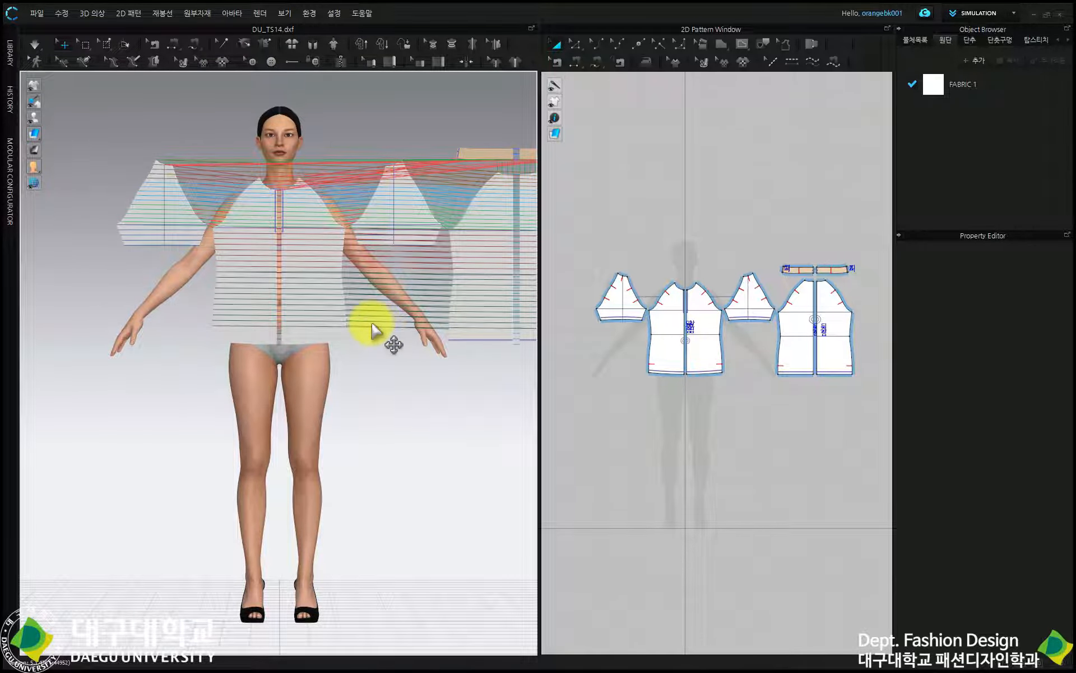
# Select both back bodice pieces and both collar pieces together and flip them horizontally in 3D
pyautogui.click(768, 219)
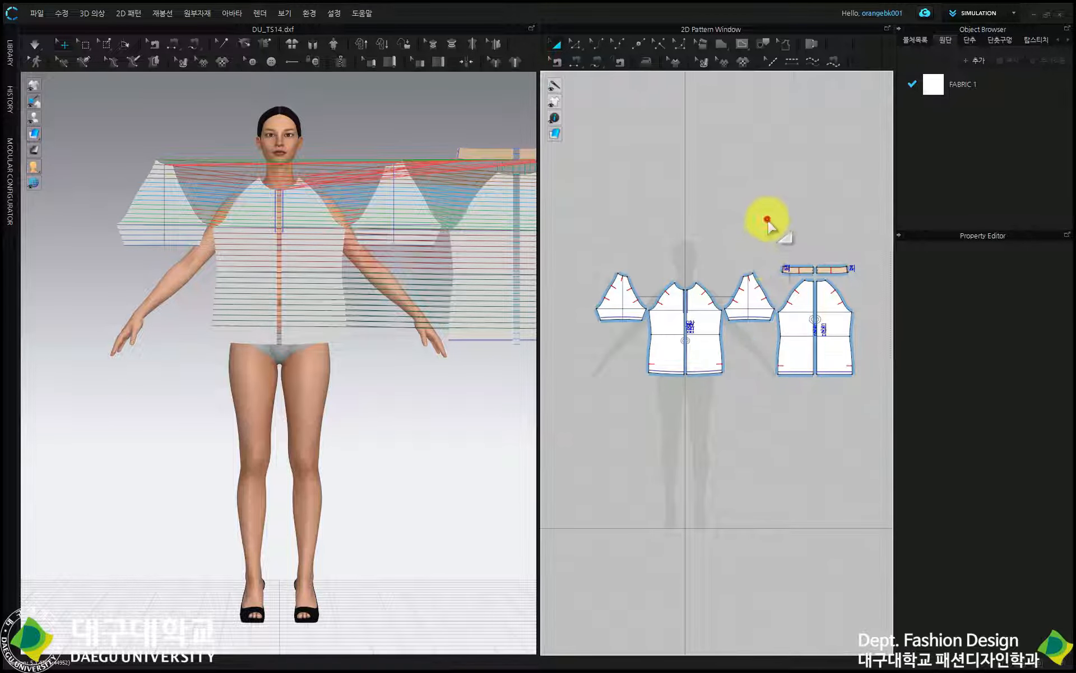
pyautogui.moveTo(768, 219); pyautogui.dragTo(897, 414)
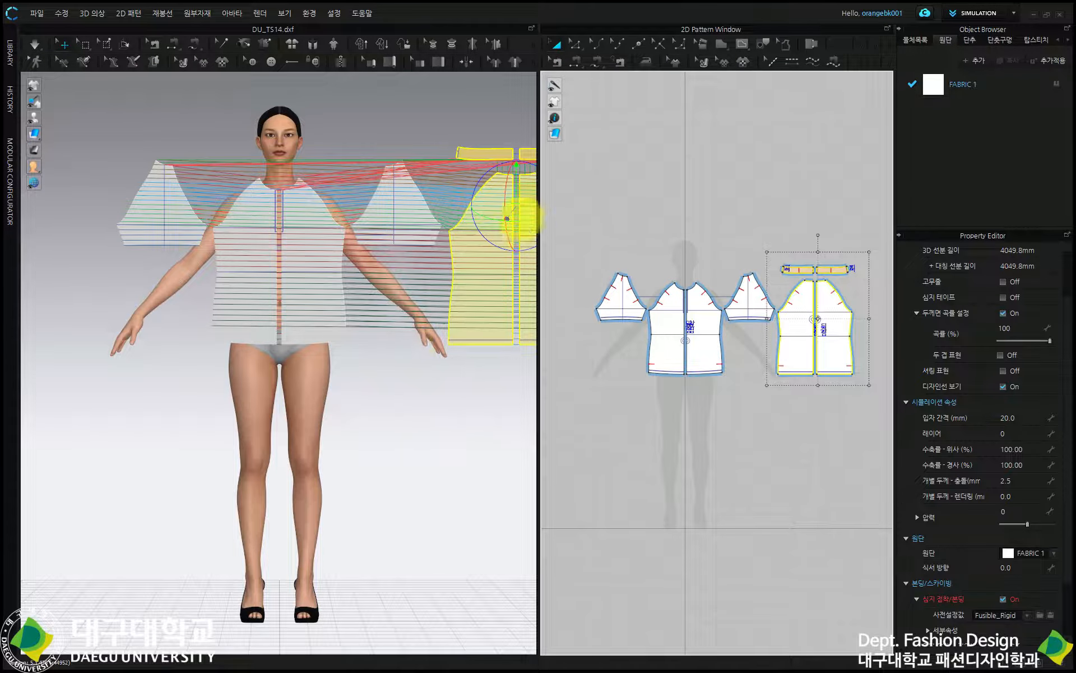
pyautogui.rightClick(524, 197)
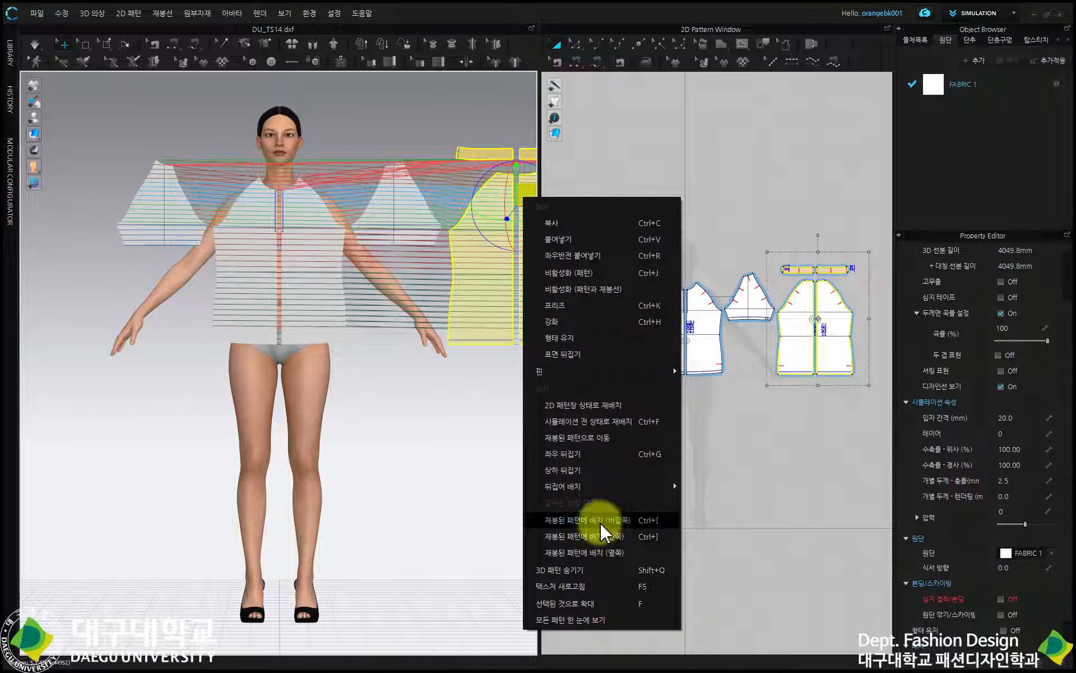
pyautogui.click(600, 454)
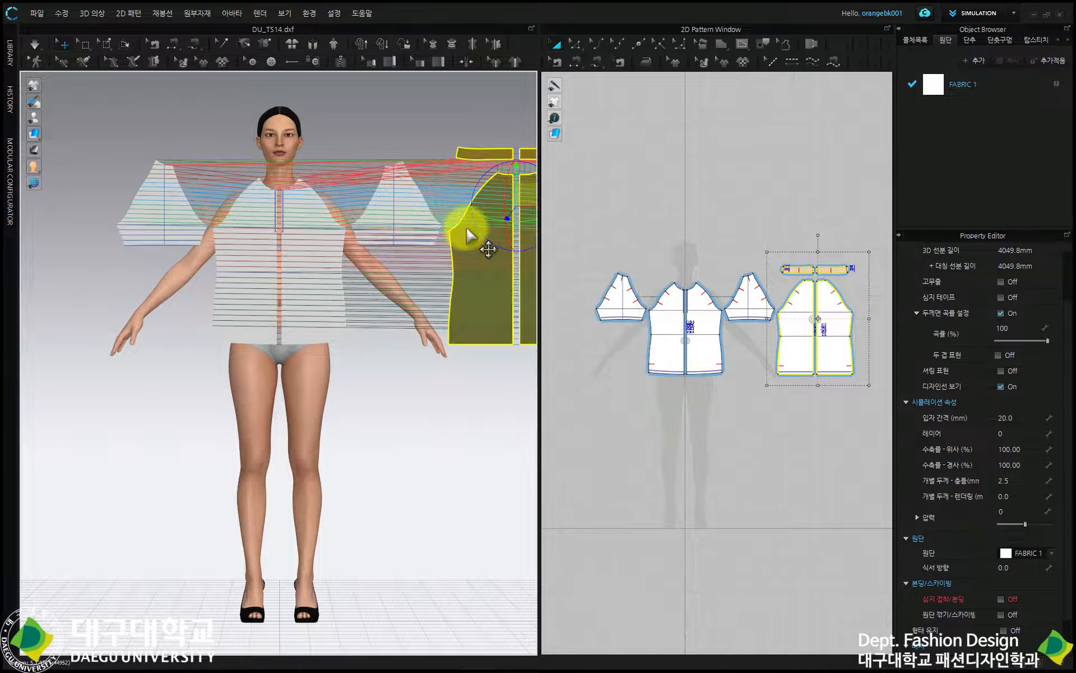
# Move the selected back bodice and collar pieces behind the avatar and centre them on its back
pyautogui.press('4')
pyautogui.moveTo(357, 225); pyautogui.dragTo(270, 243)
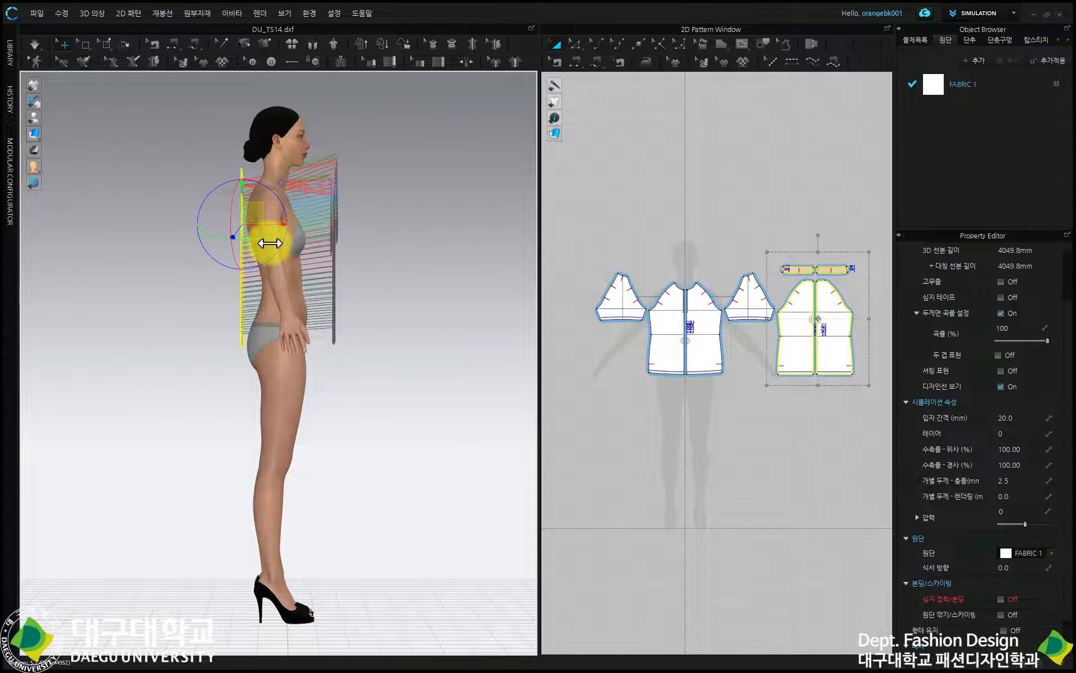
pyautogui.press('2')
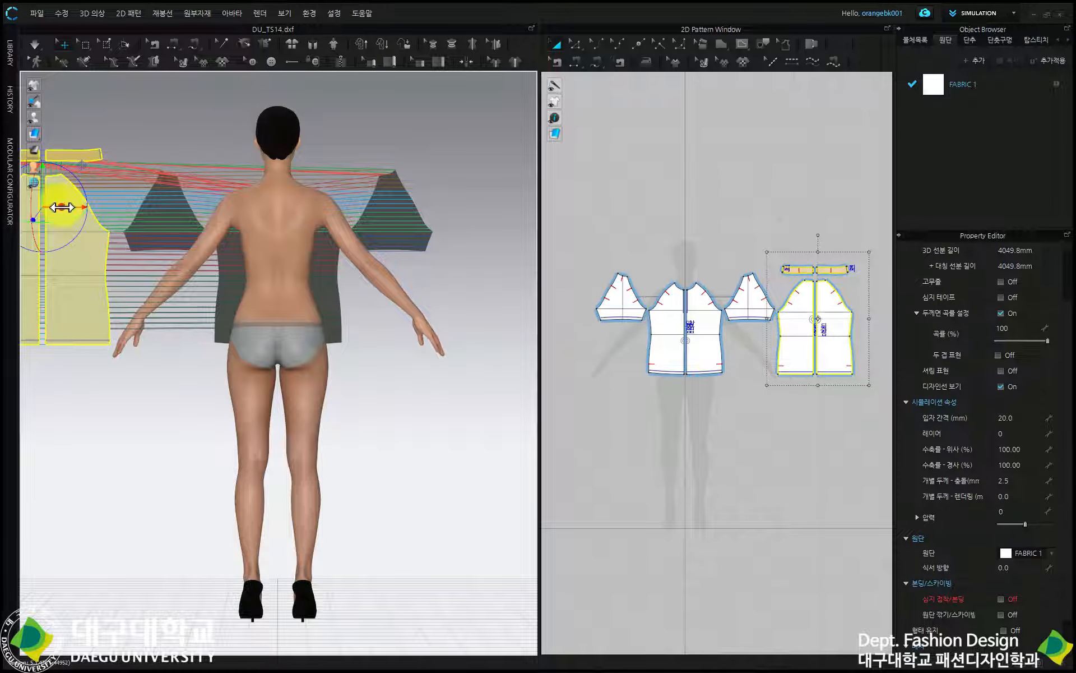
pyautogui.moveTo(62, 207); pyautogui.dragTo(294, 227)
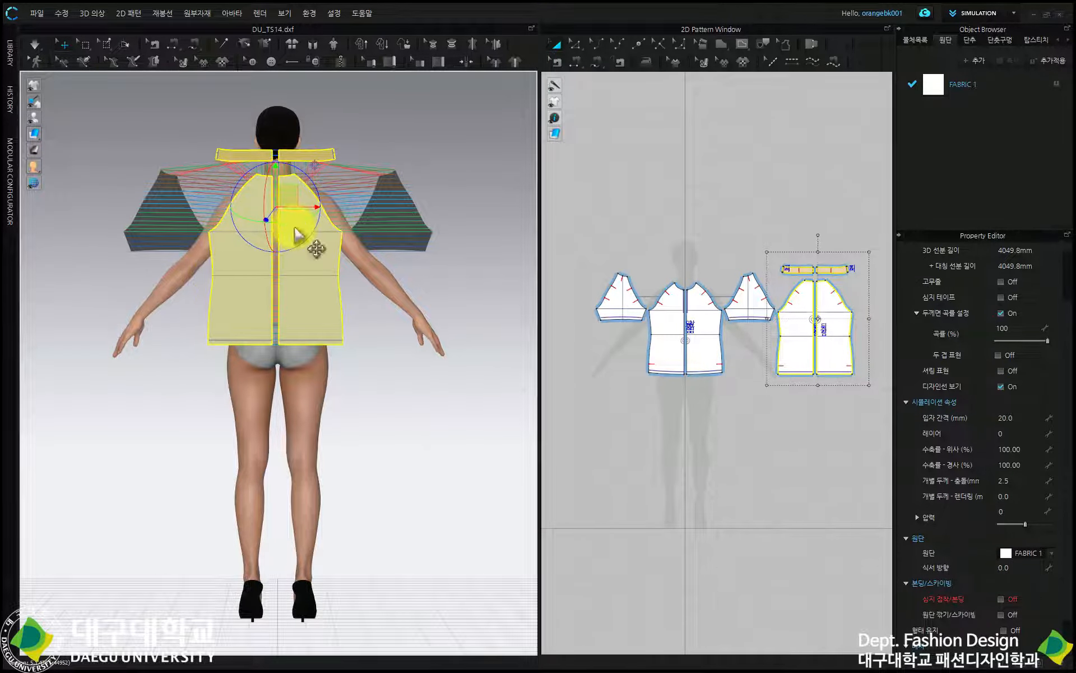
# Show the avatar's arrangement points and try placing both sleeves around the arms
pyautogui.press('0')
pyautogui.moveTo(271, 341)
pyautogui.mouseDown(button='right')
pyautogui.moveTo(333, 321)
pyautogui.moveTo(360, 354)
pyautogui.moveTo(243, 353)
pyautogui.moveTo(137, 372)
pyautogui.moveTo(404, 339)
pyautogui.moveTo(238, 315)
pyautogui.moveTo(195, 334)
pyautogui.moveTo(269, 344)
pyautogui.mouseUp(button='right')
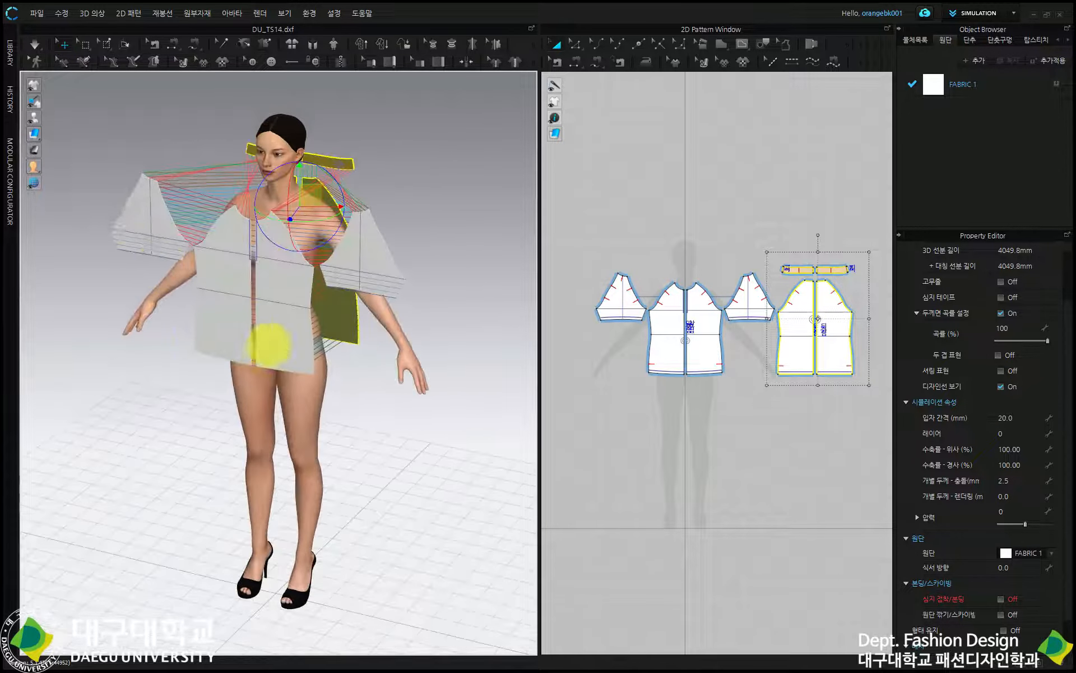
pyautogui.click(65, 116)
pyautogui.click(79, 223)
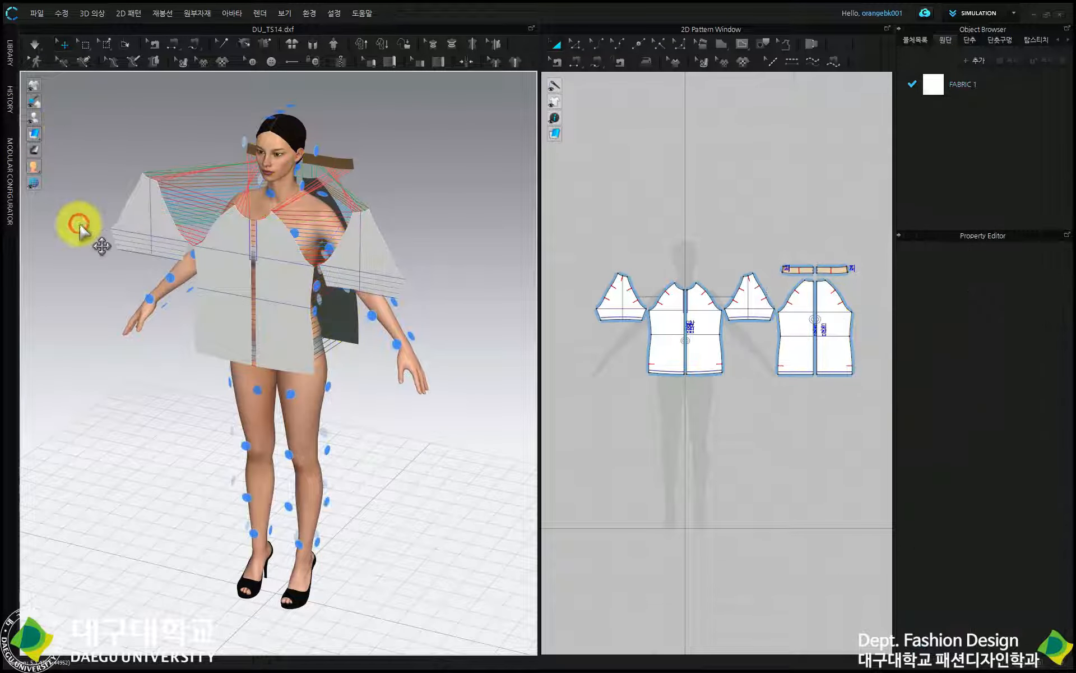
pyautogui.click(375, 261)
pyautogui.moveTo(395, 314); pyautogui.dragTo(253, 277, button='right')
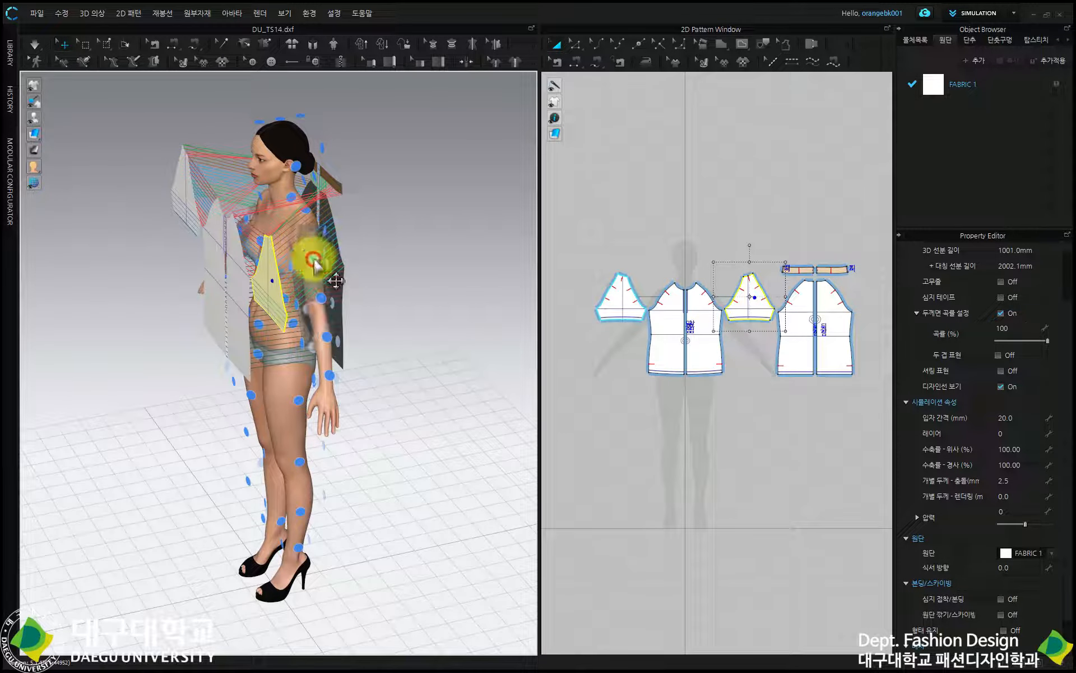
pyautogui.moveTo(319, 263); pyautogui.dragTo(358, 286, button='right')
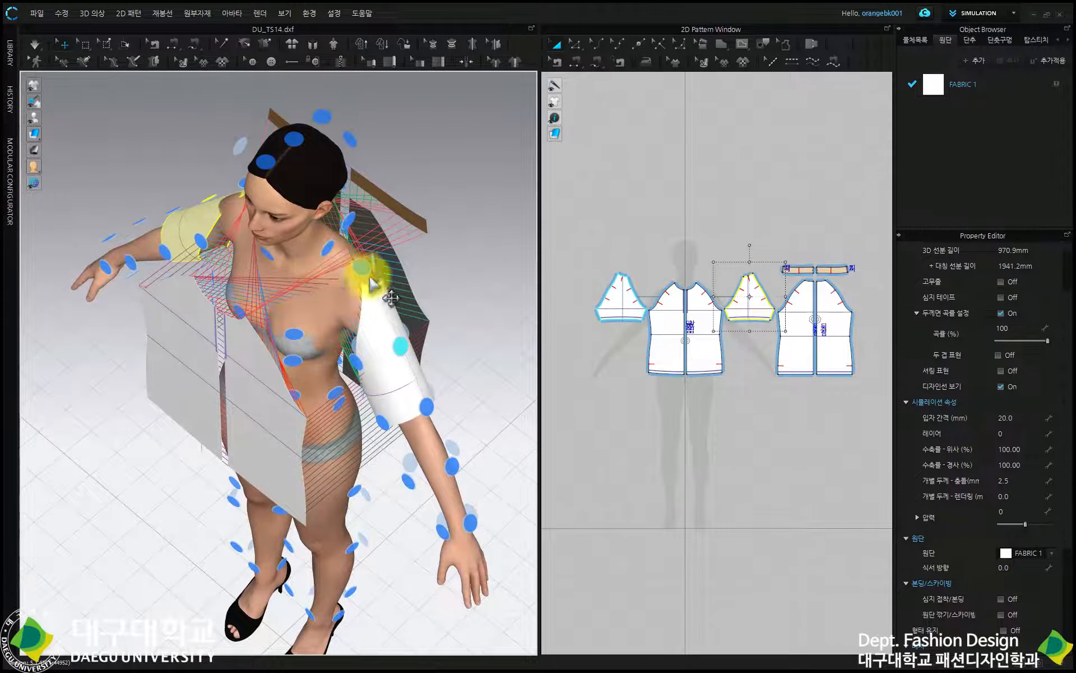
# Hide the avatar with its arrangement points and undo the sleeve placement
pyautogui.click(45, 119)
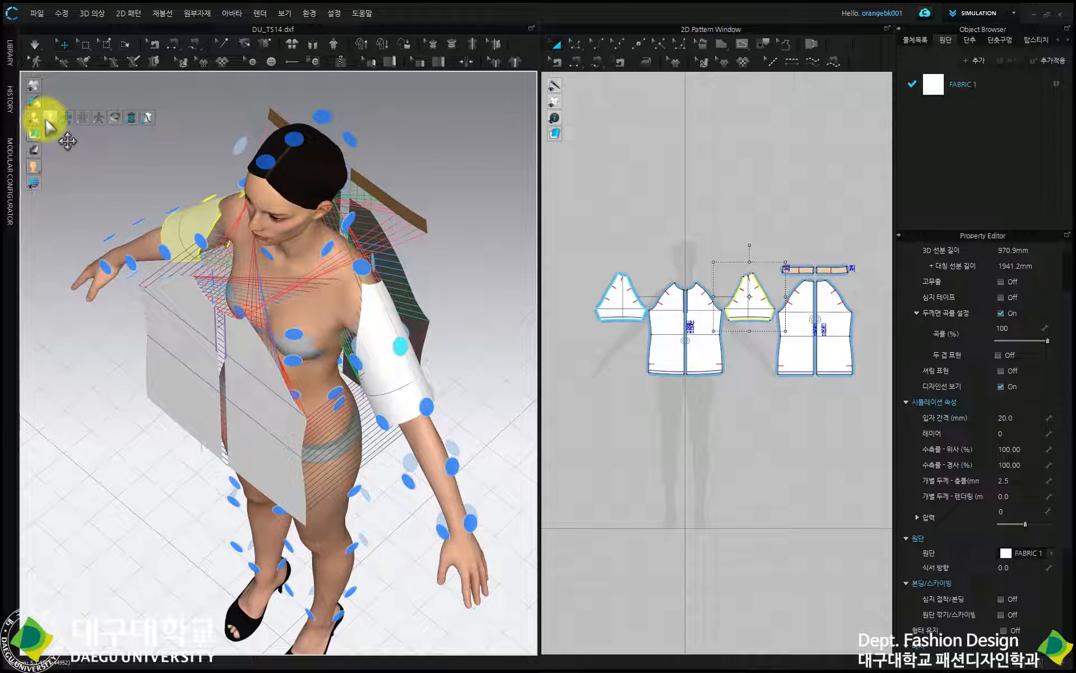
pyautogui.click(65, 118)
pyautogui.click(55, 120)
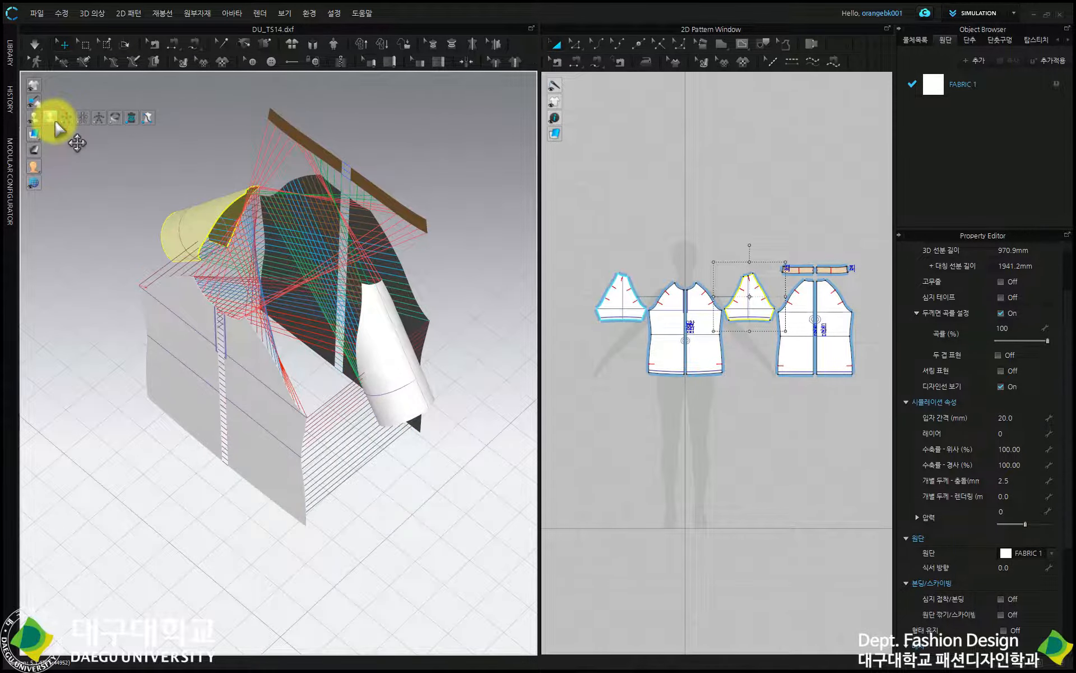
pyautogui.moveTo(90, 185); pyautogui.dragTo(154, 163, button='right')
pyautogui.hotkey('ctrl', 'z')
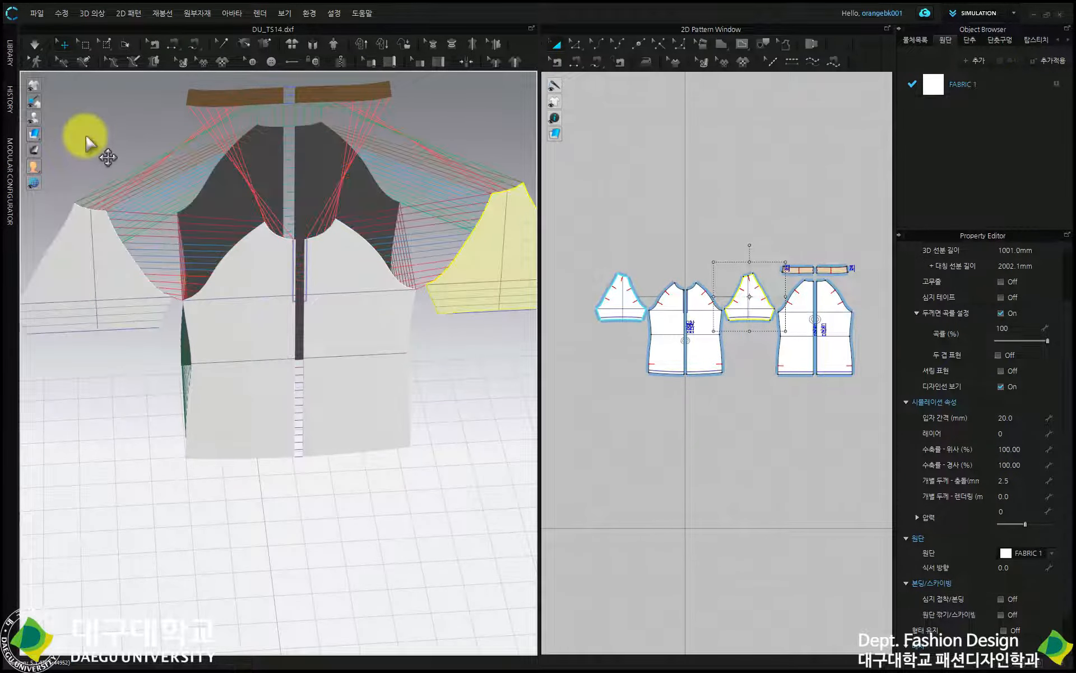
# Show the avatar and its arrangement points again and wrap both sleeves around the upper arms
pyautogui.click(50, 117)
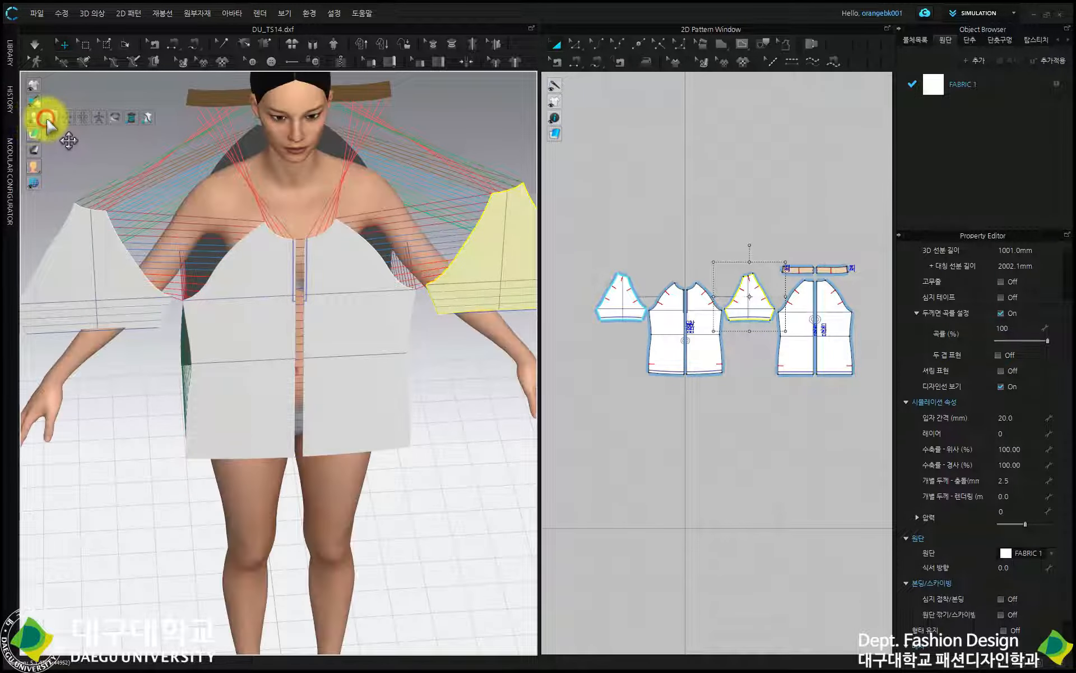
pyautogui.moveTo(464, 274); pyautogui.dragTo(446, 336, button='middle')
pyautogui.moveTo(480, 317); pyautogui.dragTo(397, 313, button='right')
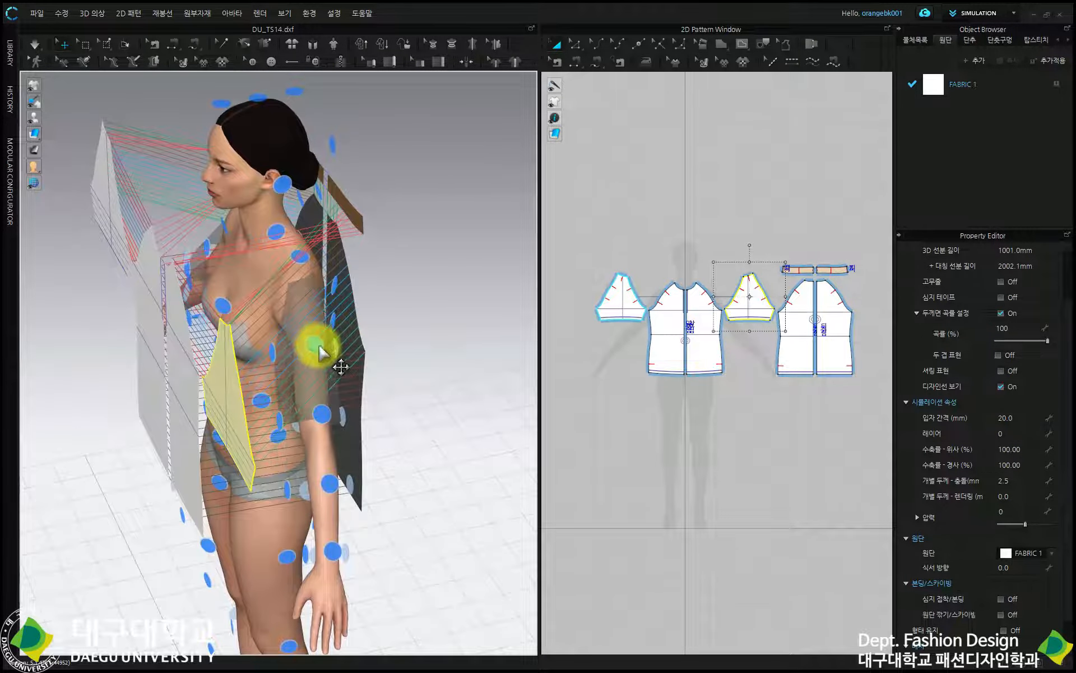
pyautogui.moveTo(315, 349); pyautogui.dragTo(373, 357, button='right')
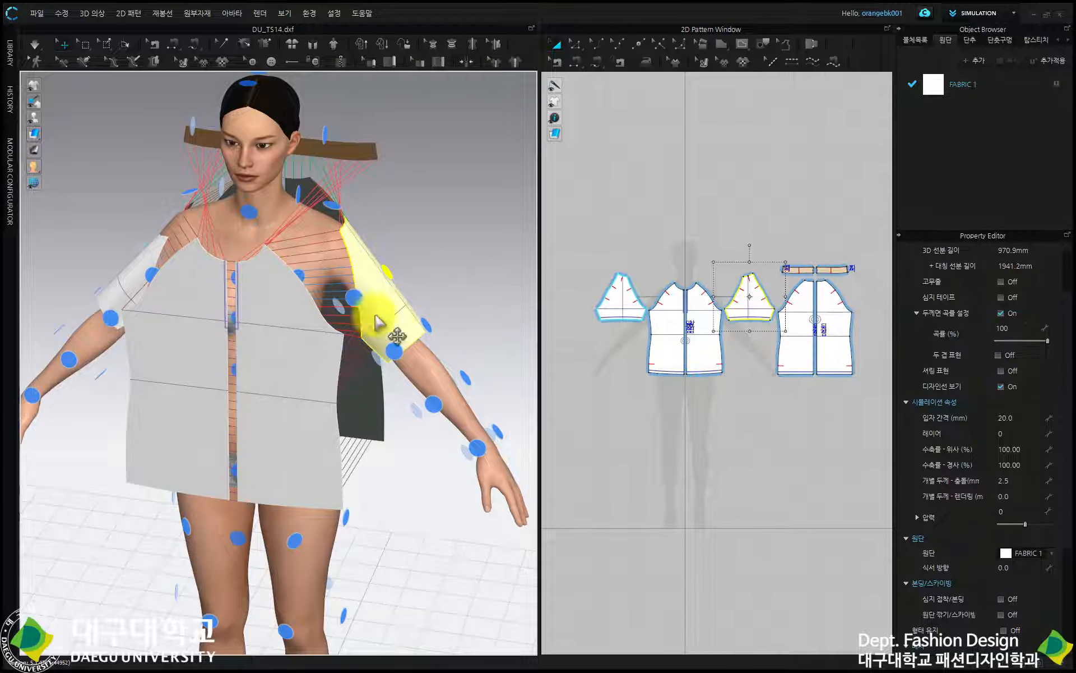
pyautogui.moveTo(391, 281); pyautogui.dragTo(411, 308, button='right')
pyautogui.moveTo(370, 277)
pyautogui.mouseDown()
pyautogui.moveTo(358, 271)
pyautogui.moveTo(419, 287)
pyautogui.moveTo(396, 320)
pyautogui.moveTo(386, 285)
pyautogui.mouseUp()
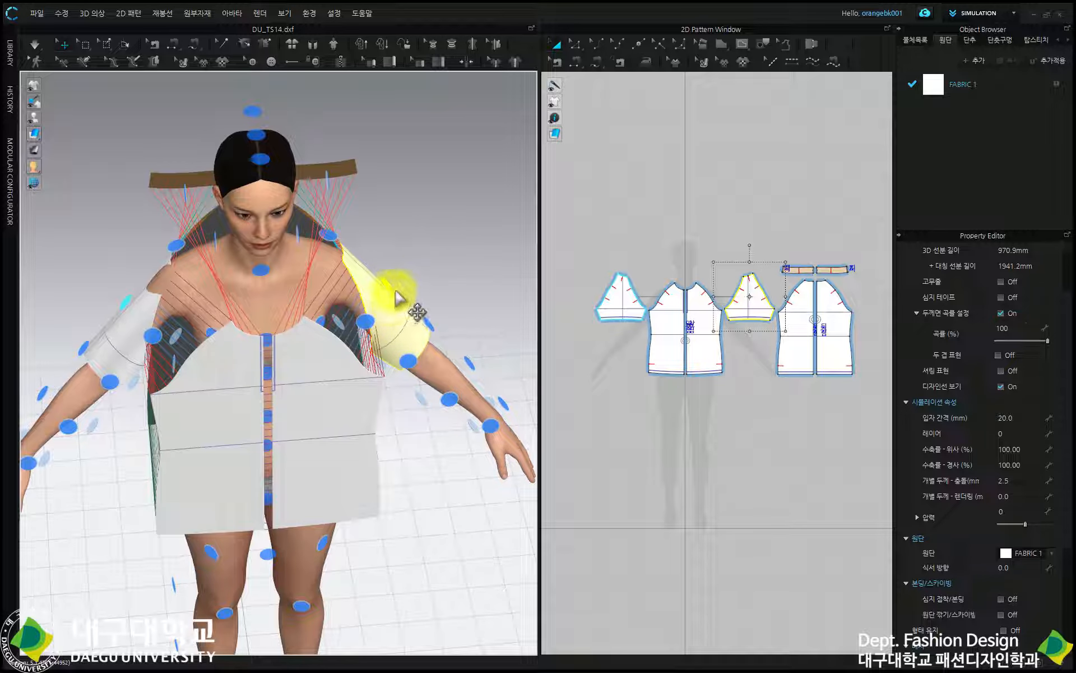
# Place the collar pieces around the neck using a neck arrangement point and hide the arrangement points
pyautogui.moveTo(427, 315); pyautogui.dragTo(377, 292, button='right')
pyautogui.click(372, 182)
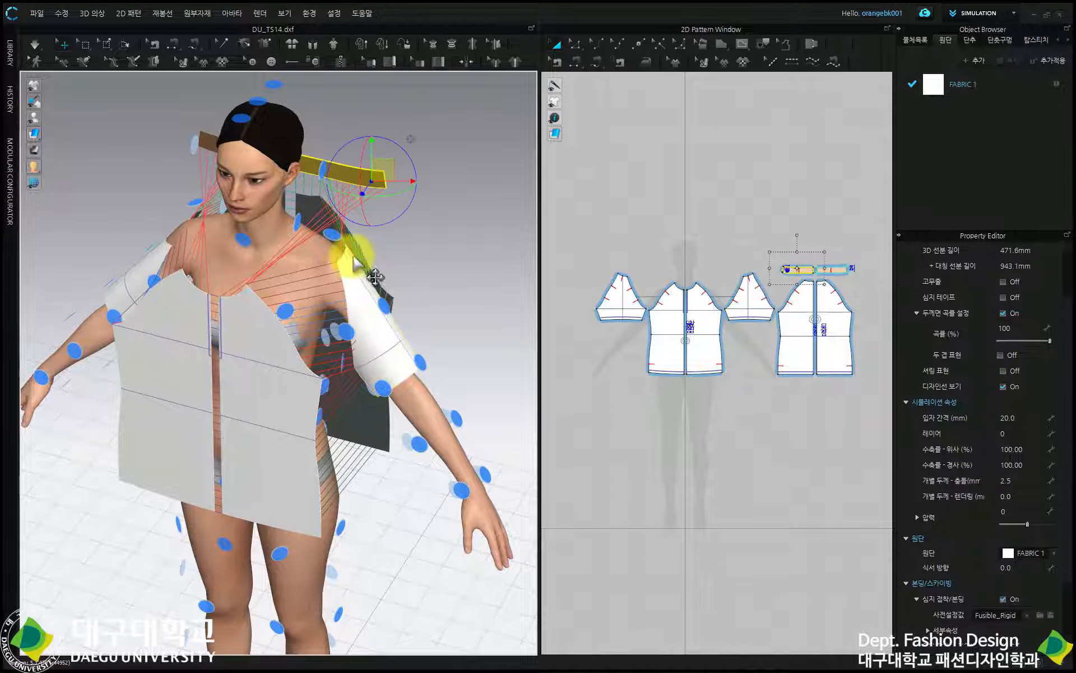
pyautogui.click(297, 221)
pyautogui.moveTo(328, 305); pyautogui.dragTo(269, 258, button='right')
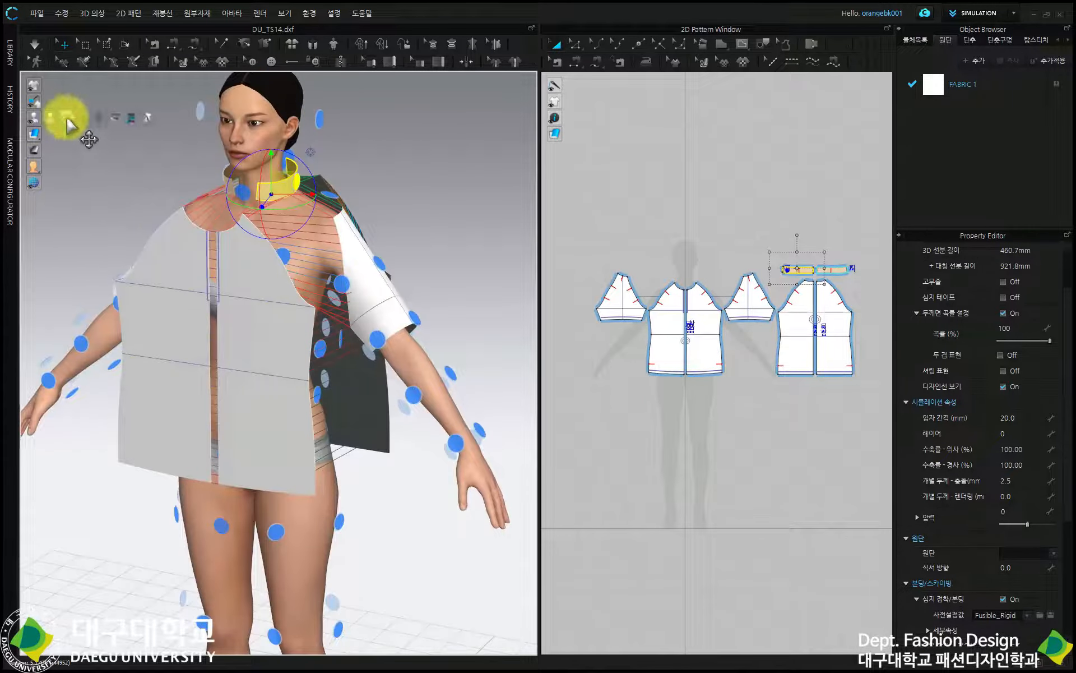
pyautogui.moveTo(96, 149); pyautogui.dragTo(202, 241, button='right')
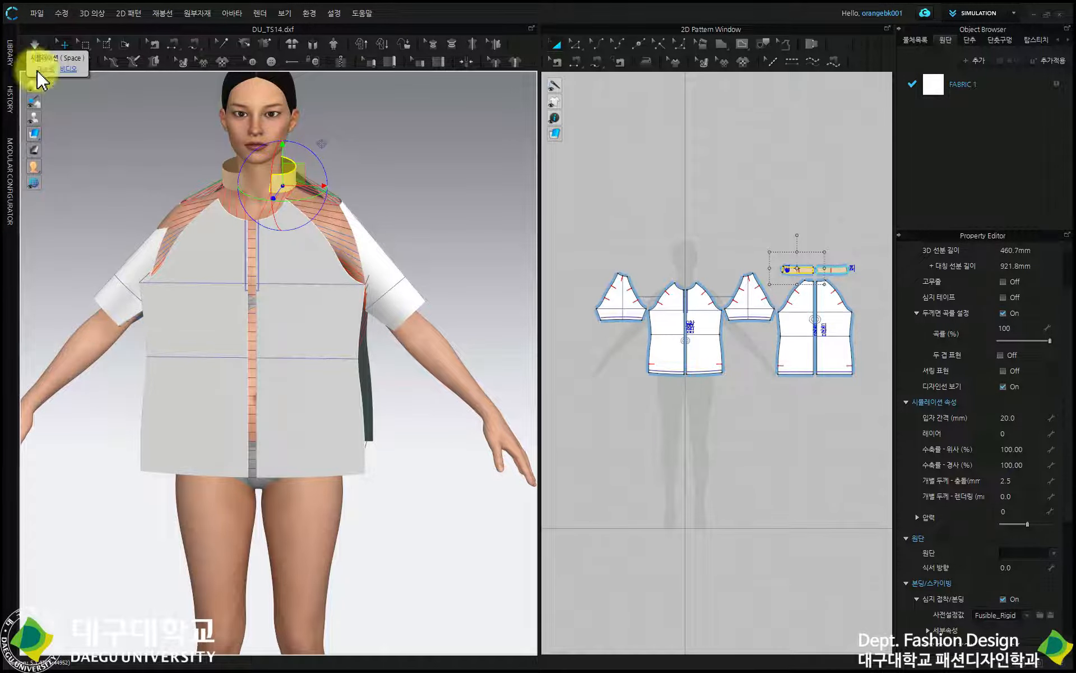
# Run the simulation to sew and drape the shirt on the avatar, then stop it
pyautogui.moveTo(84, 257); pyautogui.dragTo(107, 256, button='right')
pyautogui.click(34, 44)
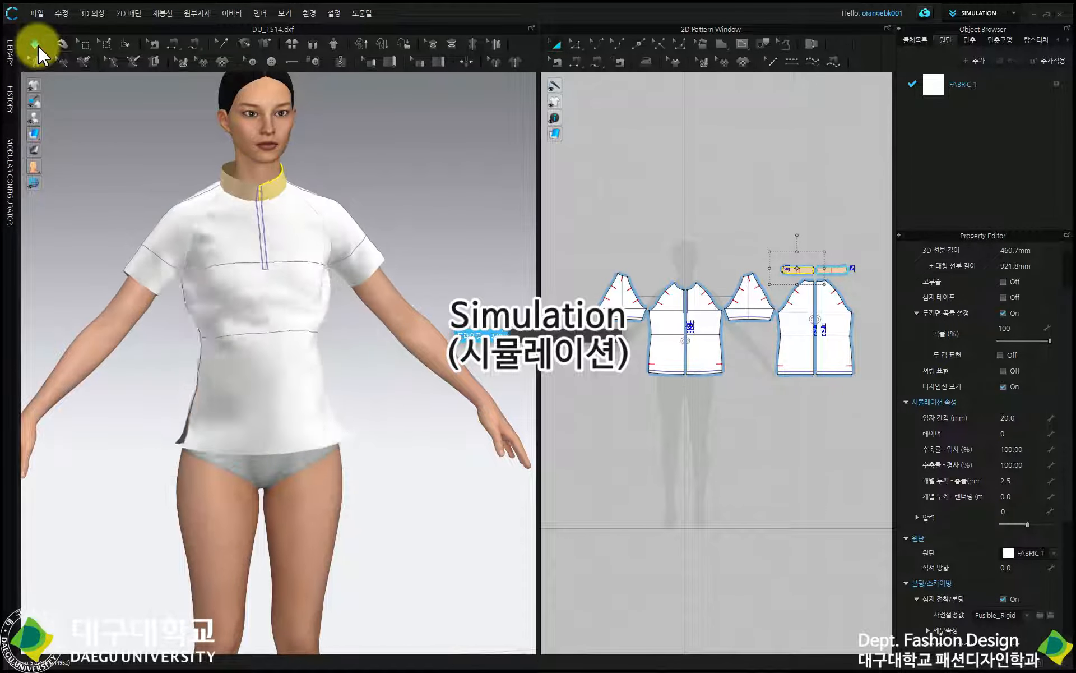
pyautogui.moveTo(200, 242); pyautogui.dragTo(154, 250, button='right')
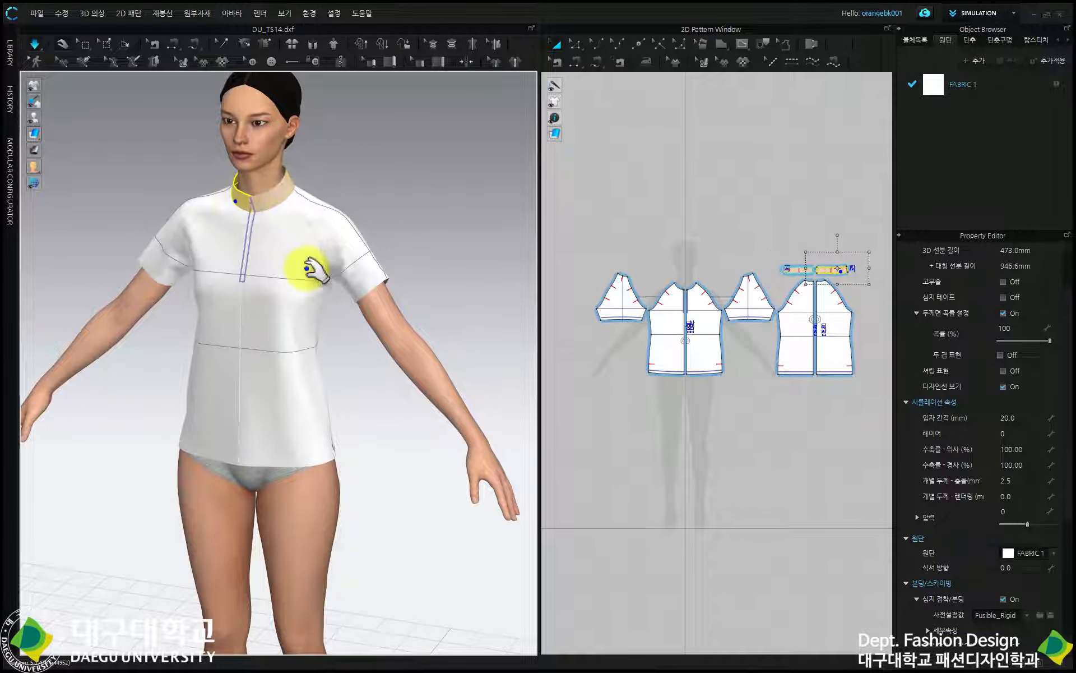
pyautogui.moveTo(307, 268); pyautogui.dragTo(371, 278, button='right')
pyautogui.click(34, 44)
# Examine the draped shirt's sleeve hems, side slits and bottom hem up close, with the 2D pattern area widened
pyautogui.scroll(3, 352, 272)
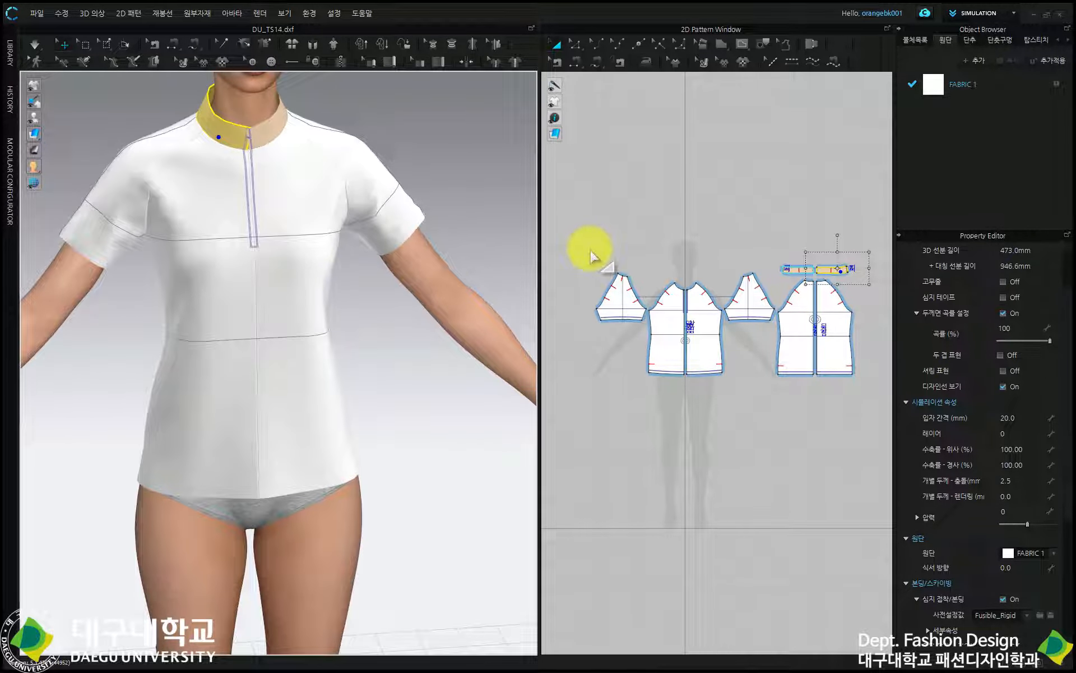
pyautogui.moveTo(428, 312); pyautogui.dragTo(397, 258, button='right')
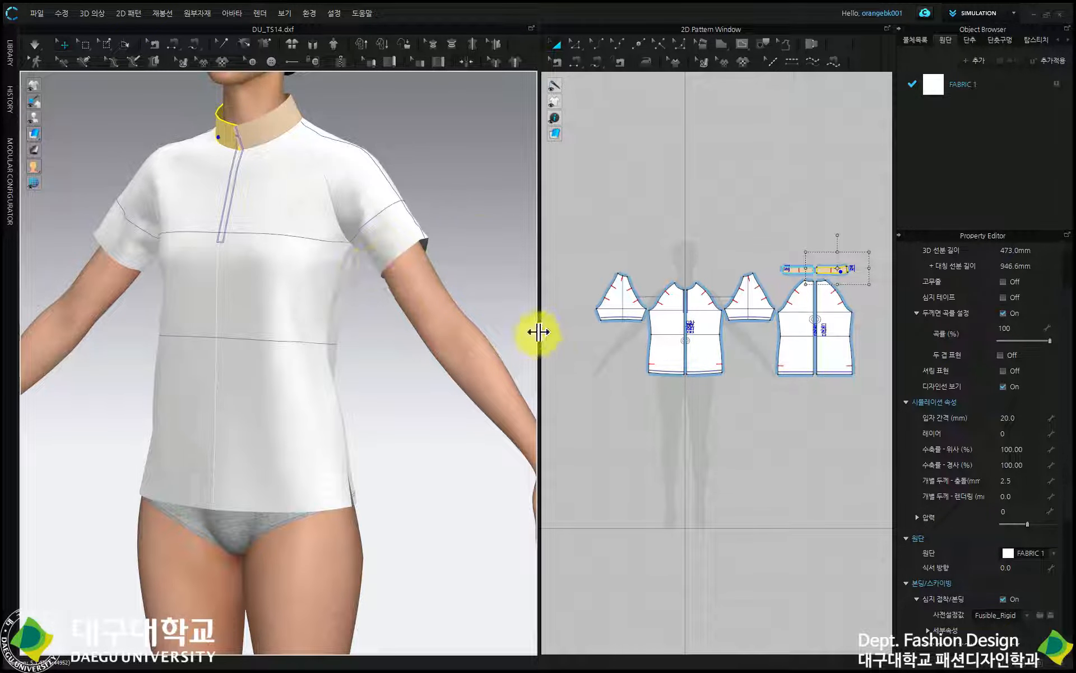
pyautogui.moveTo(539, 331); pyautogui.dragTo(488, 339)
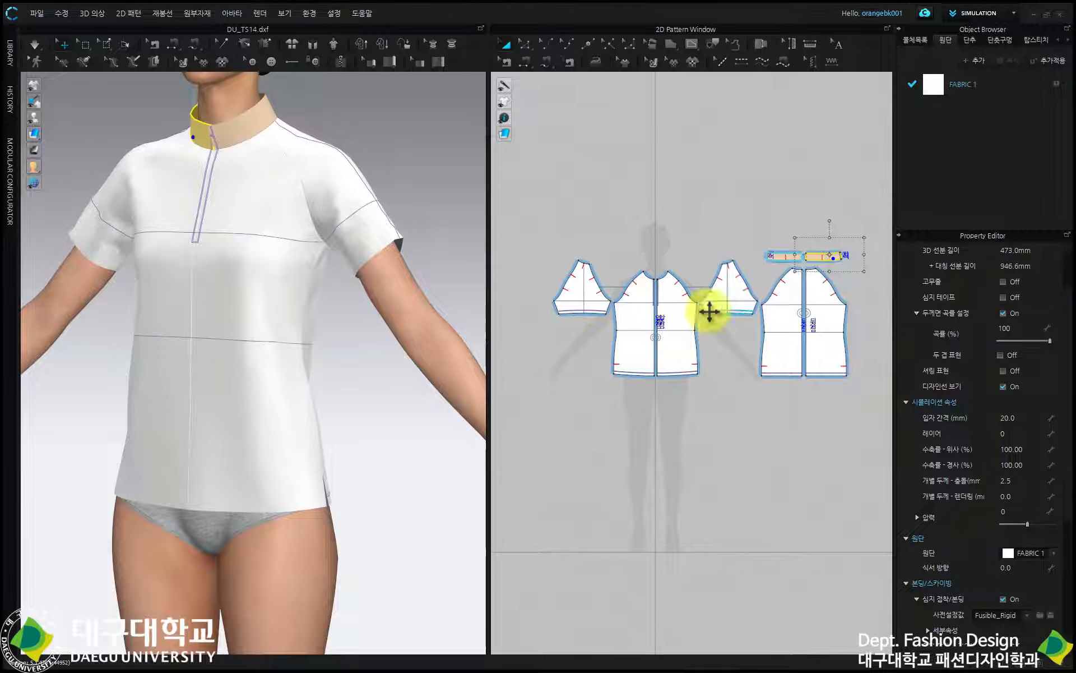
pyautogui.scroll(3, 376, 331)
pyautogui.moveTo(385, 300); pyautogui.dragTo(370, 294, button='right')
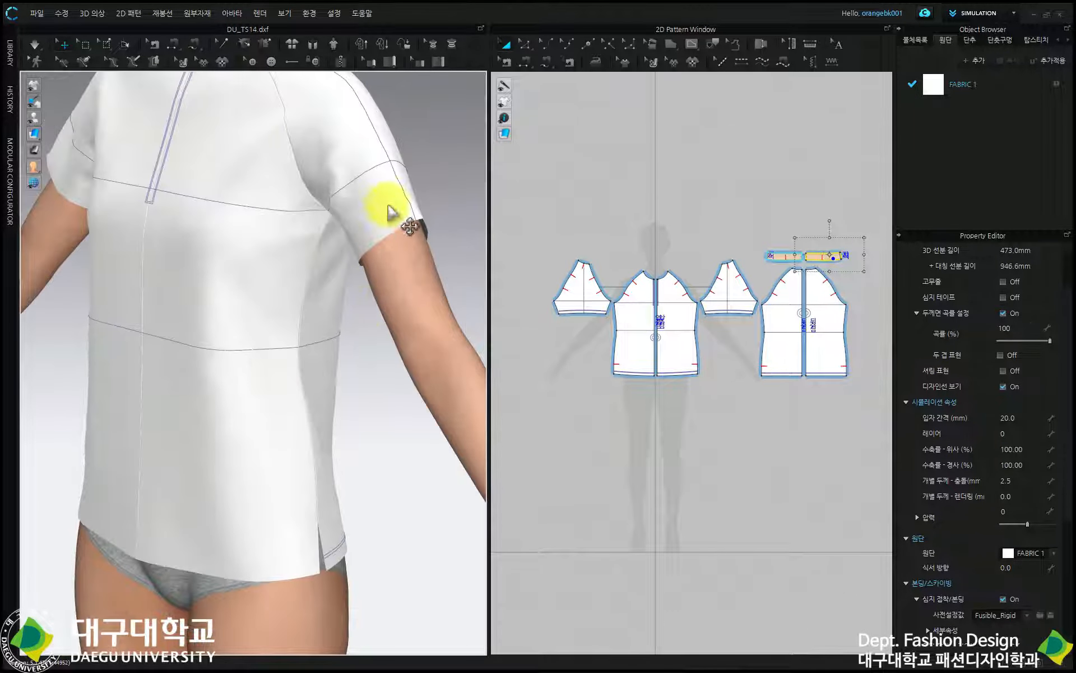
pyautogui.moveTo(374, 245); pyautogui.dragTo(407, 237, button='right')
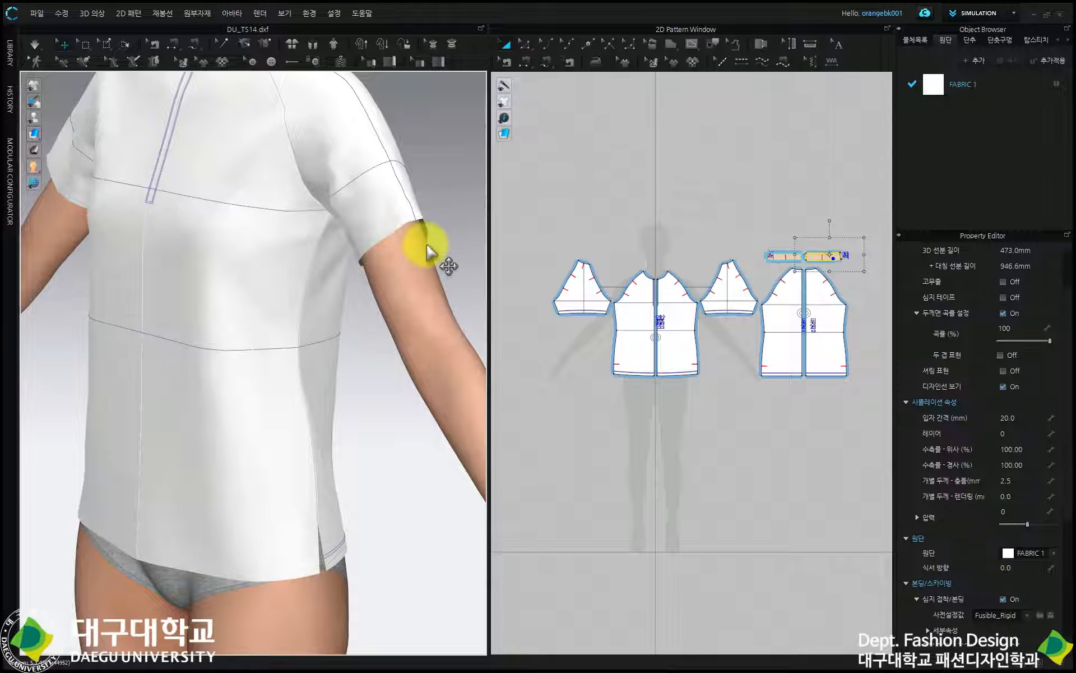
pyautogui.moveTo(274, 436); pyautogui.dragTo(320, 244, button='middle')
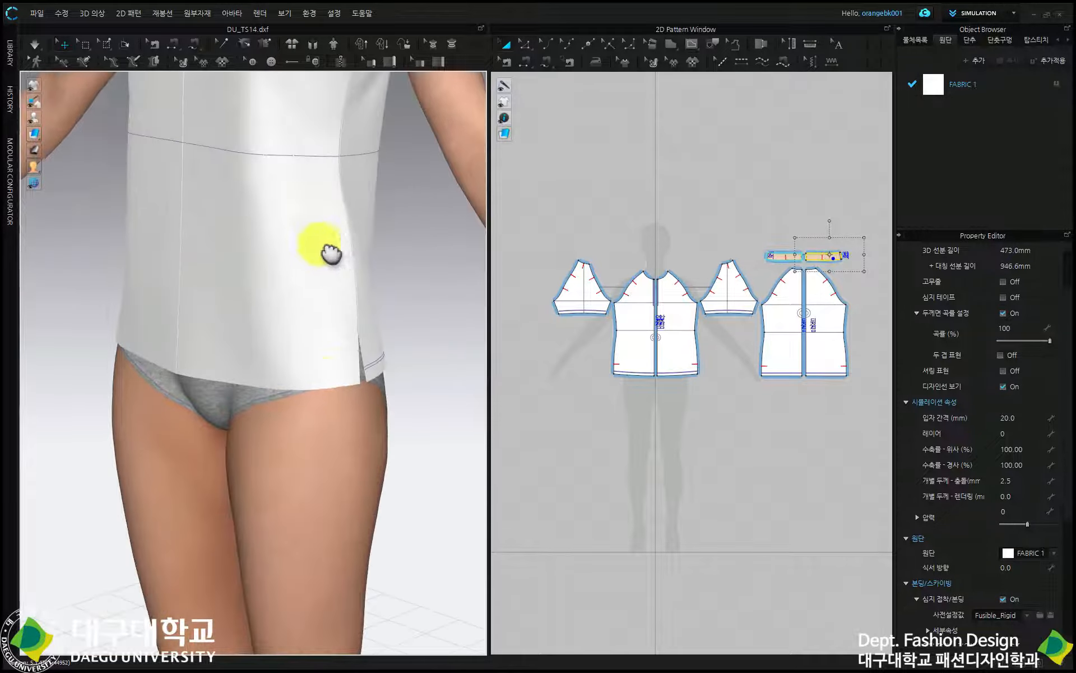
pyautogui.scroll(3, 329, 405)
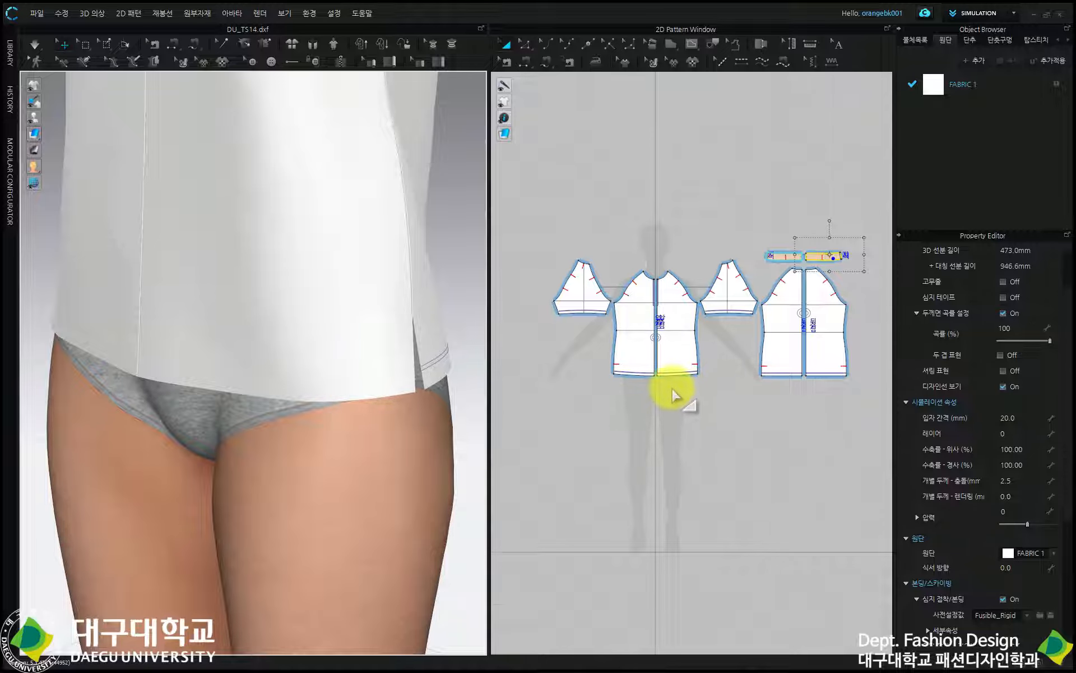
pyautogui.scroll(5, 674, 394)
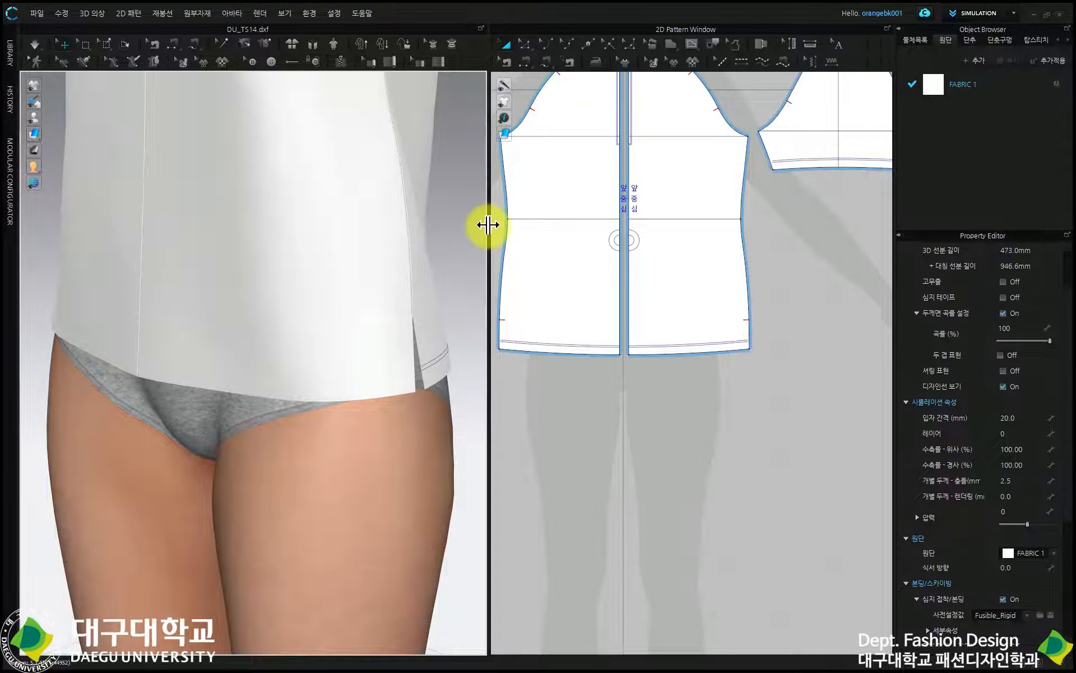
pyautogui.moveTo(488, 225); pyautogui.dragTo(384, 235)
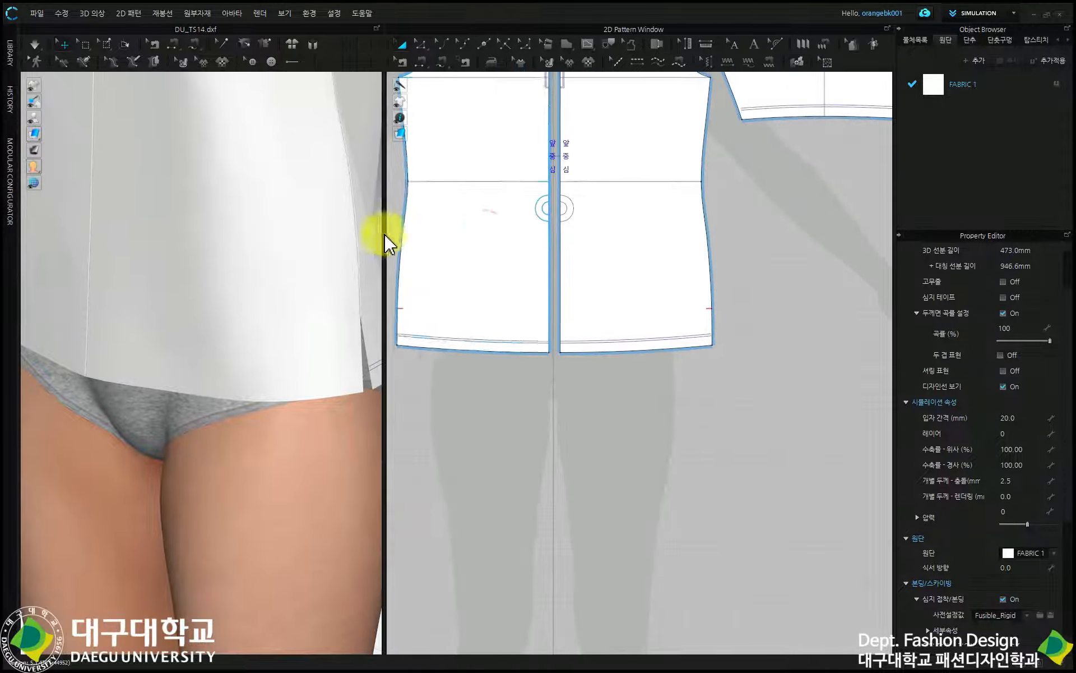
pyautogui.click(609, 45)
pyautogui.scroll(3, 639, 350)
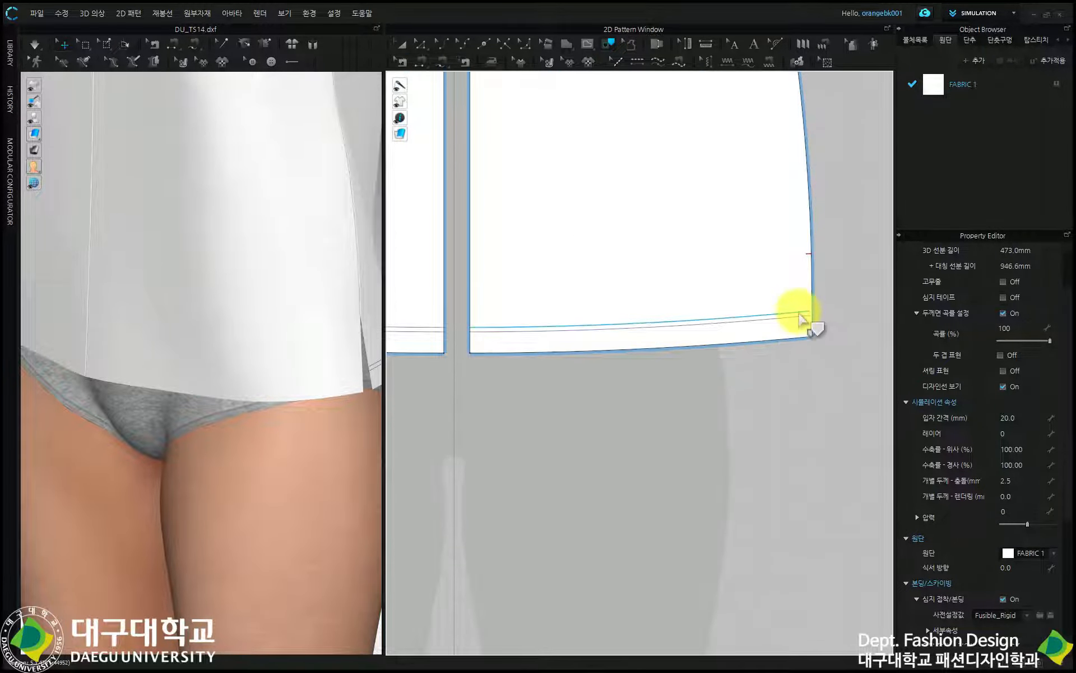
pyautogui.click(801, 319)
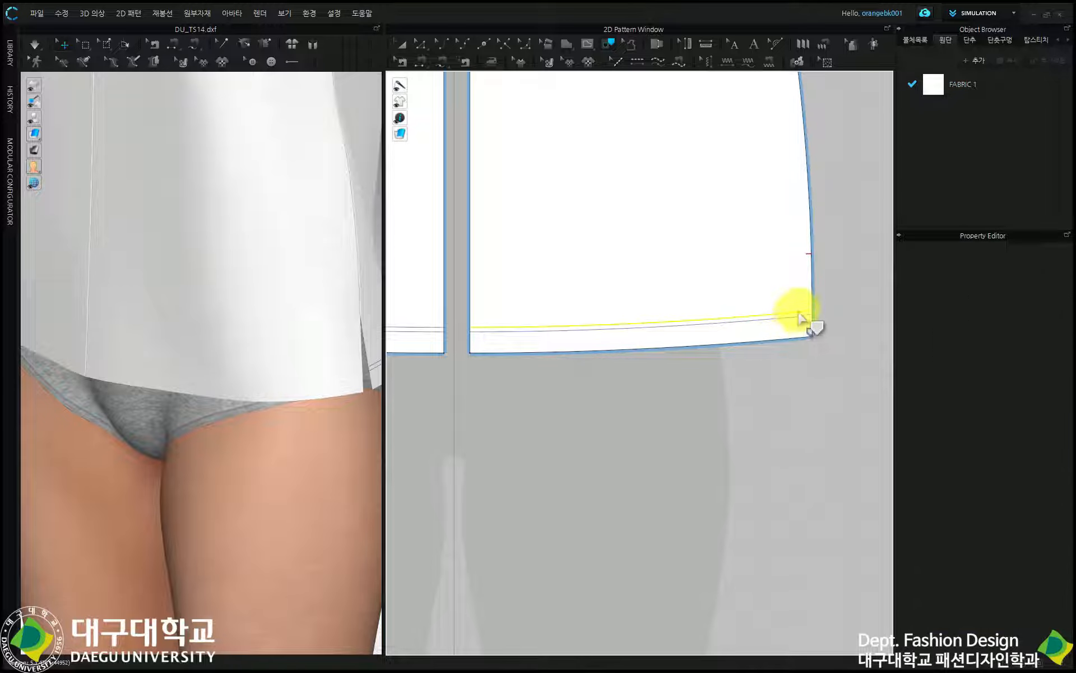
pyautogui.rightClick(799, 320)
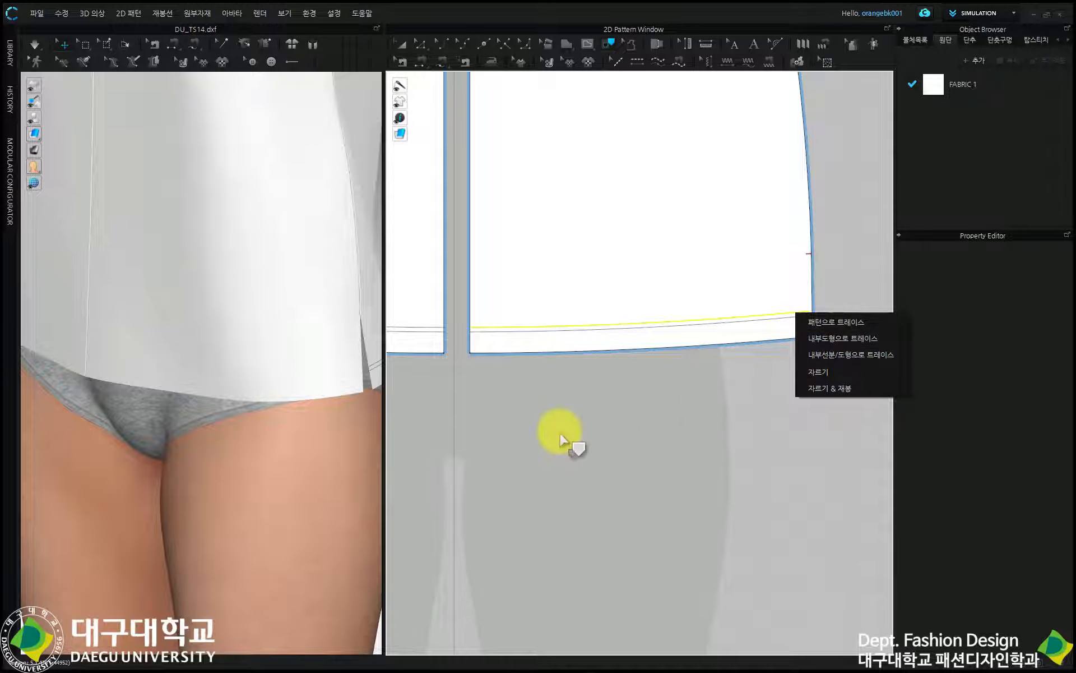
pyautogui.click(559, 432)
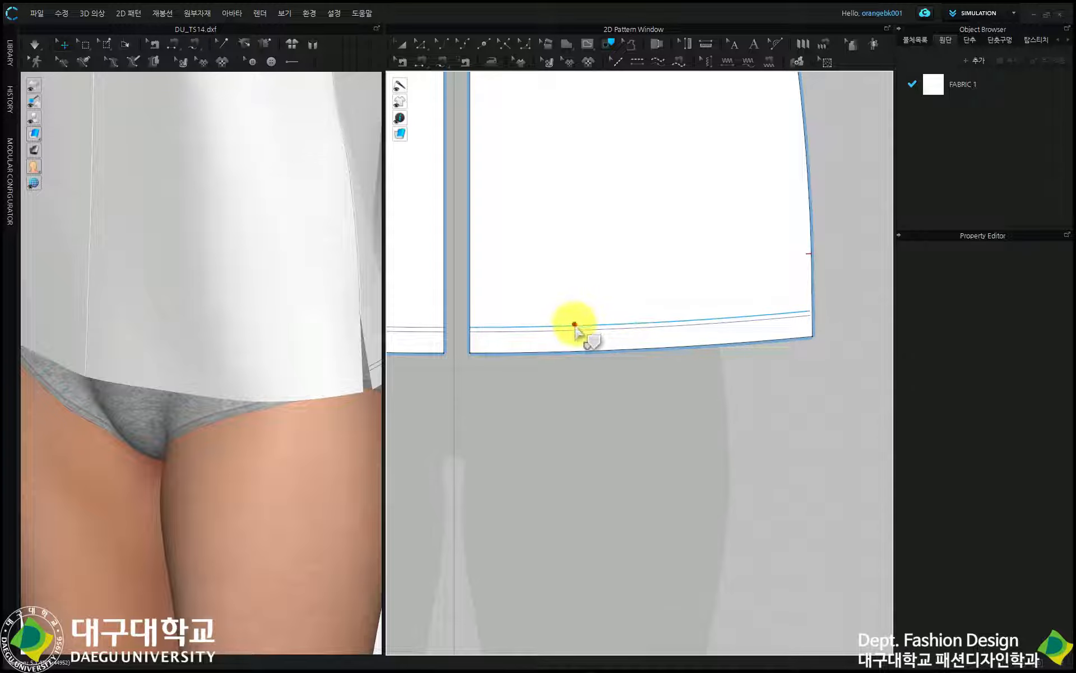
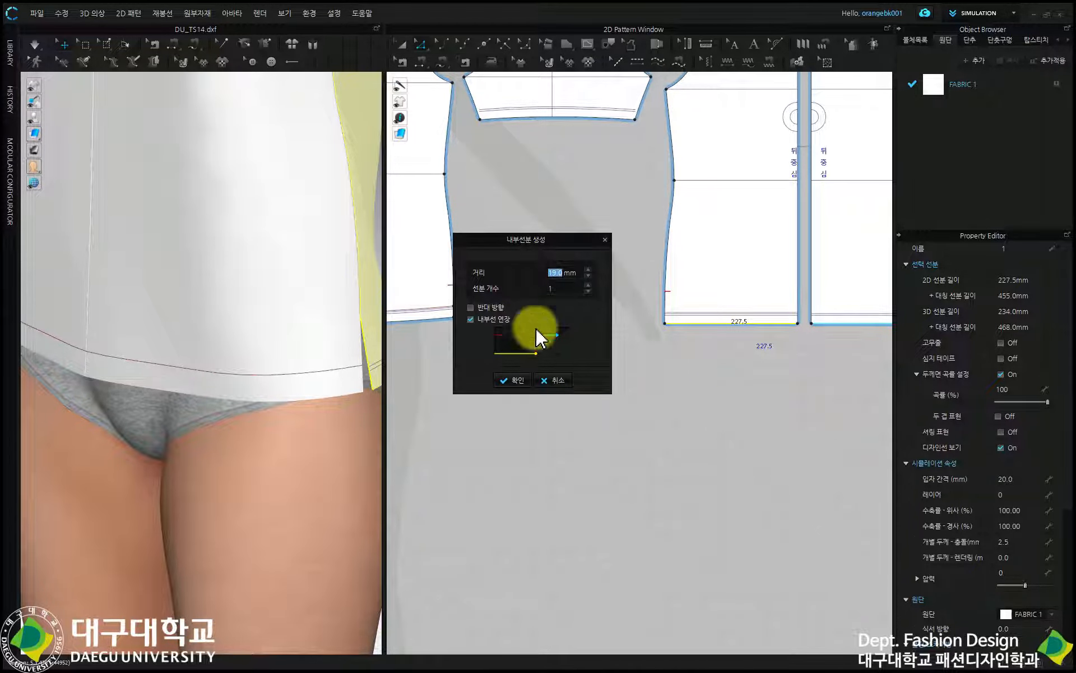
# Try a single internal line offset 19 mm from the back panel's bottom hem edge
pyautogui.click(511, 380)
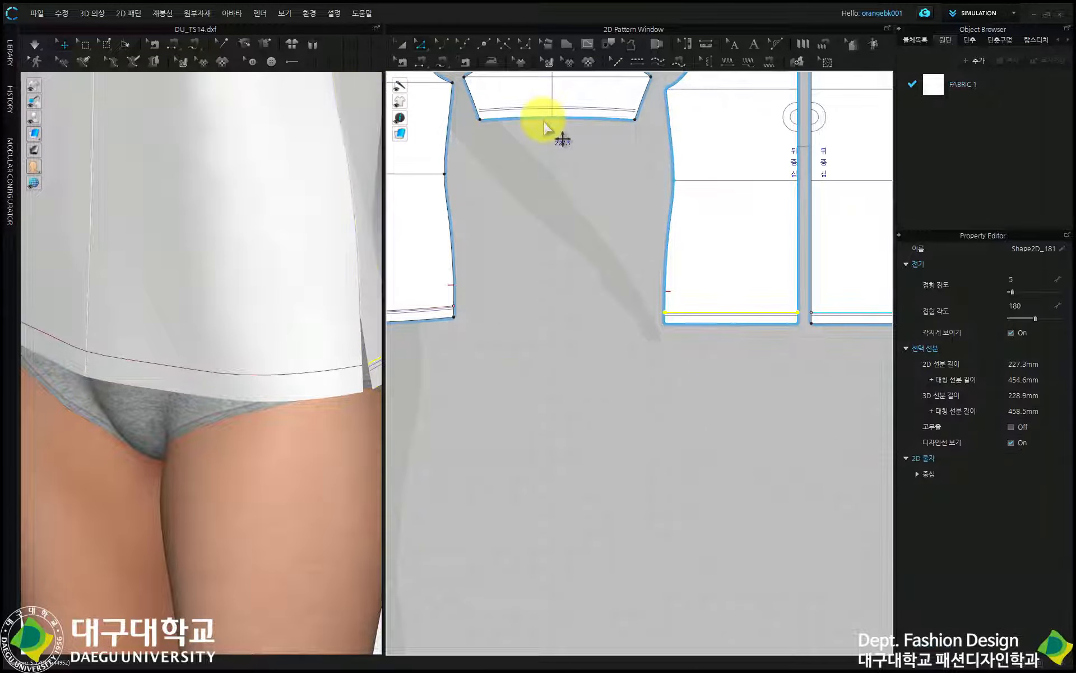
pyautogui.scroll(5, 793, 309)
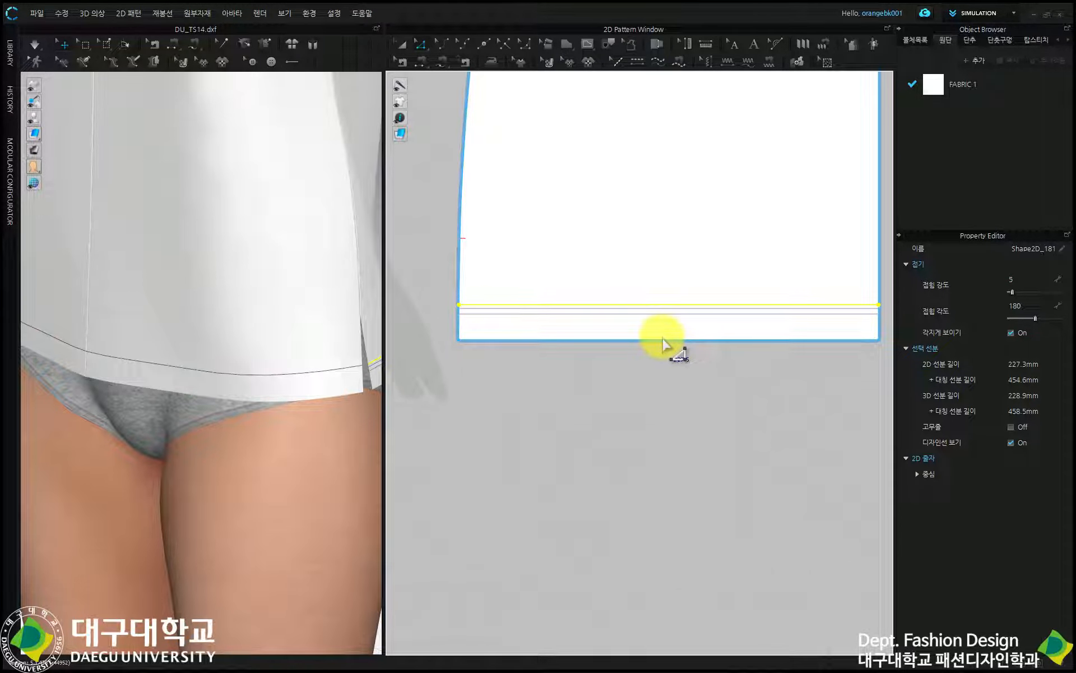
pyautogui.scroll(-5, 667, 344)
pyautogui.scroll(4, 670, 348)
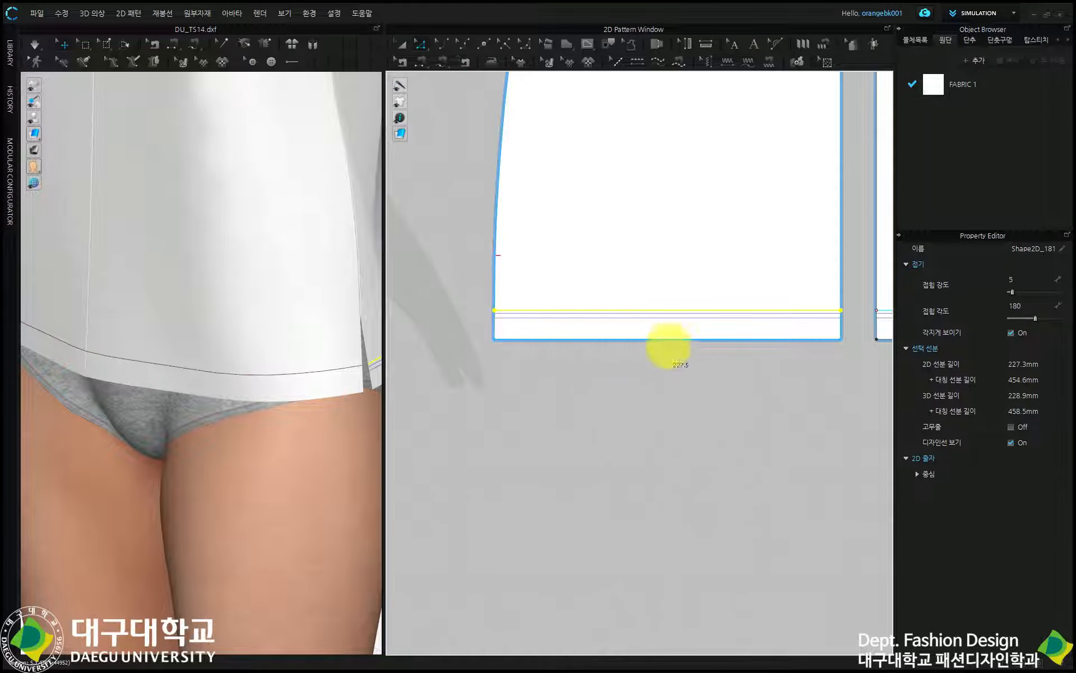
# Create one internal line offset 17 mm from the back panel's bottom hem edge, with internal line extension on
pyautogui.click(579, 339)
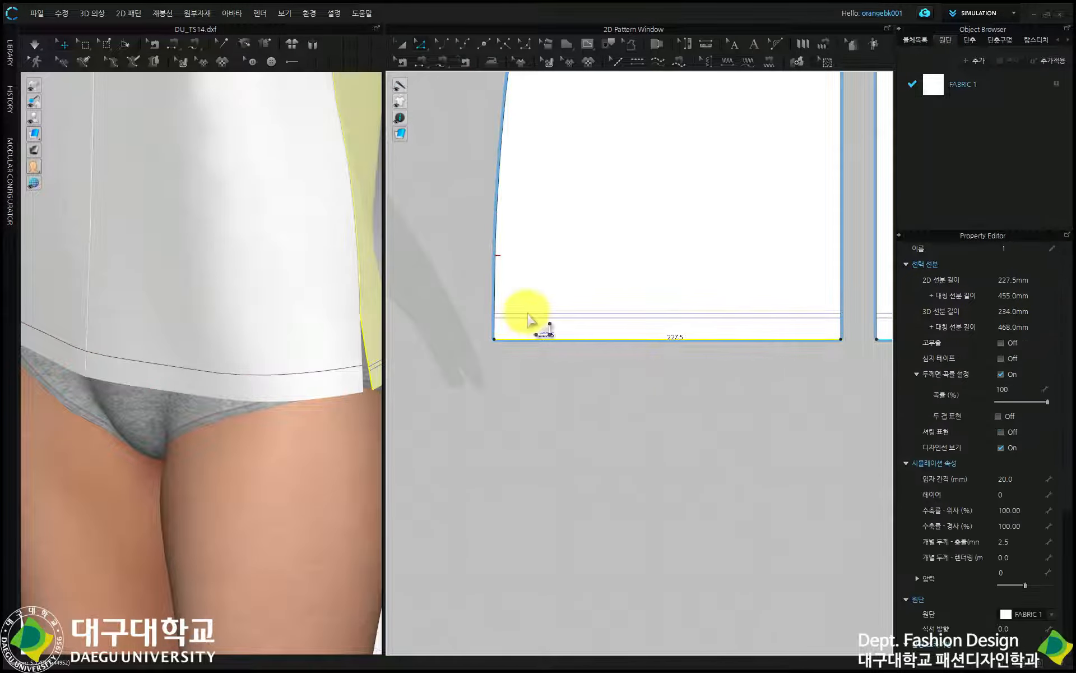
pyautogui.scroll(2, 529, 320)
pyautogui.rightClick(625, 375)
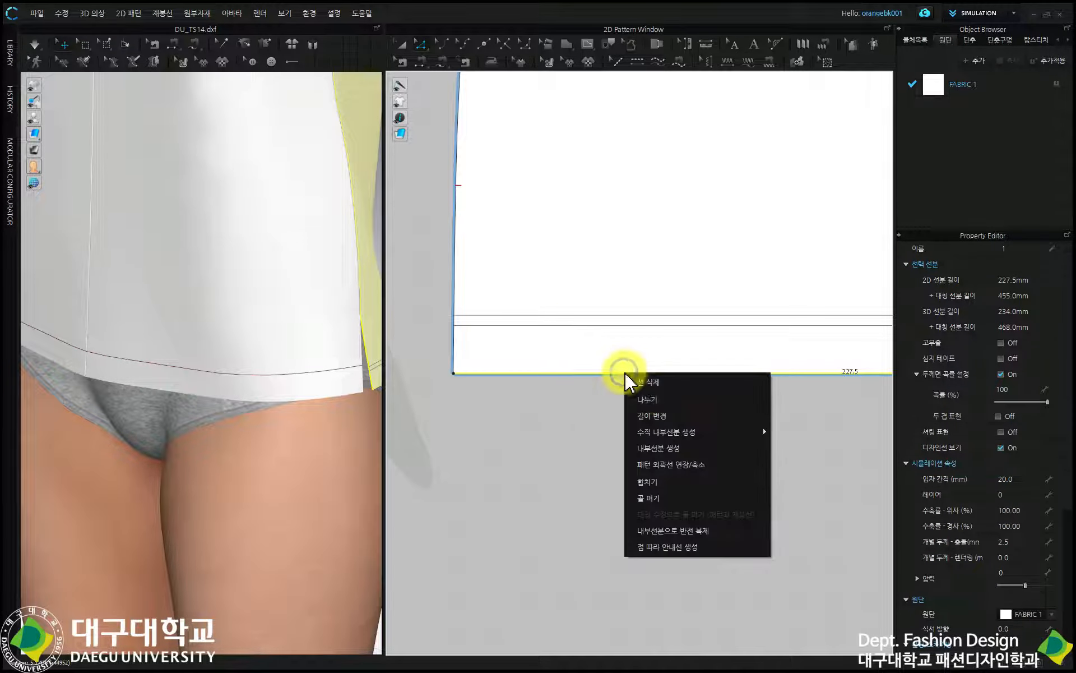
pyautogui.click(666, 456)
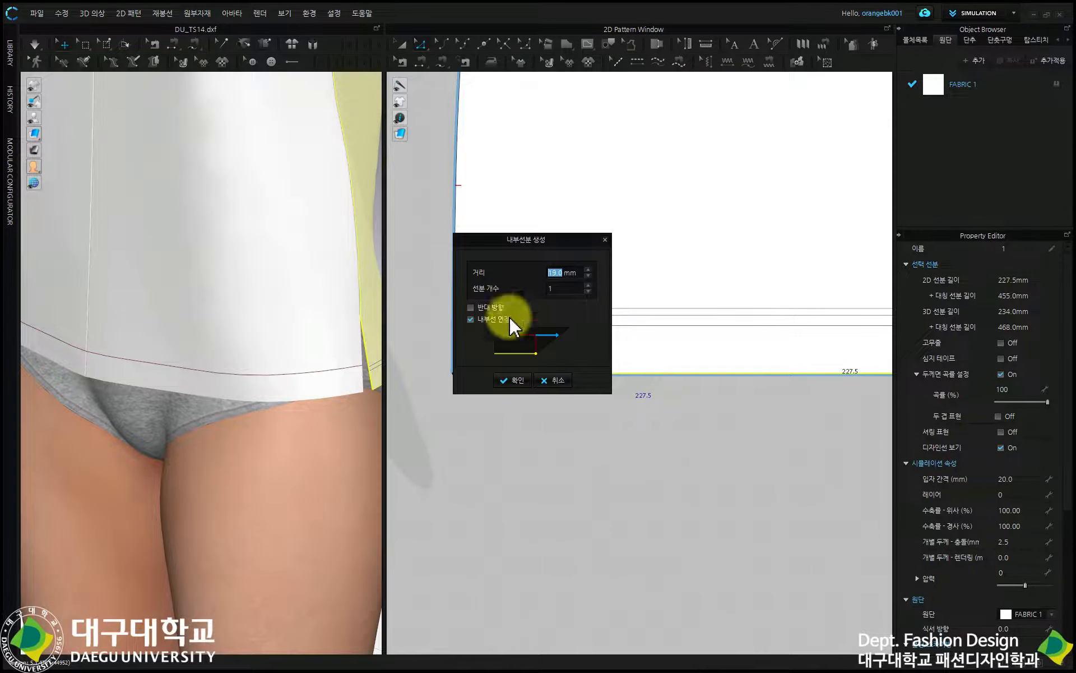
pyautogui.click(587, 275)
pyautogui.click(587, 276)
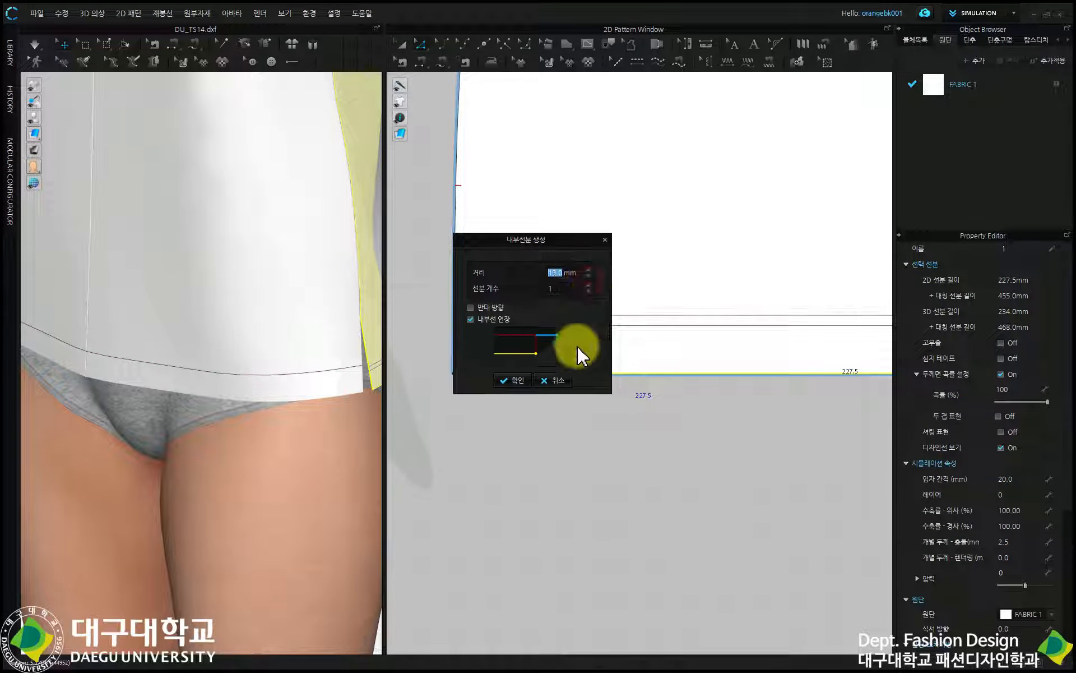
pyautogui.click(518, 382)
# Create one internal line offset 17 mm from the front panel's bottom hem edge, extended to the panel's outline
pyautogui.scroll(-10, 754, 357)
pyautogui.scroll(3, 532, 370)
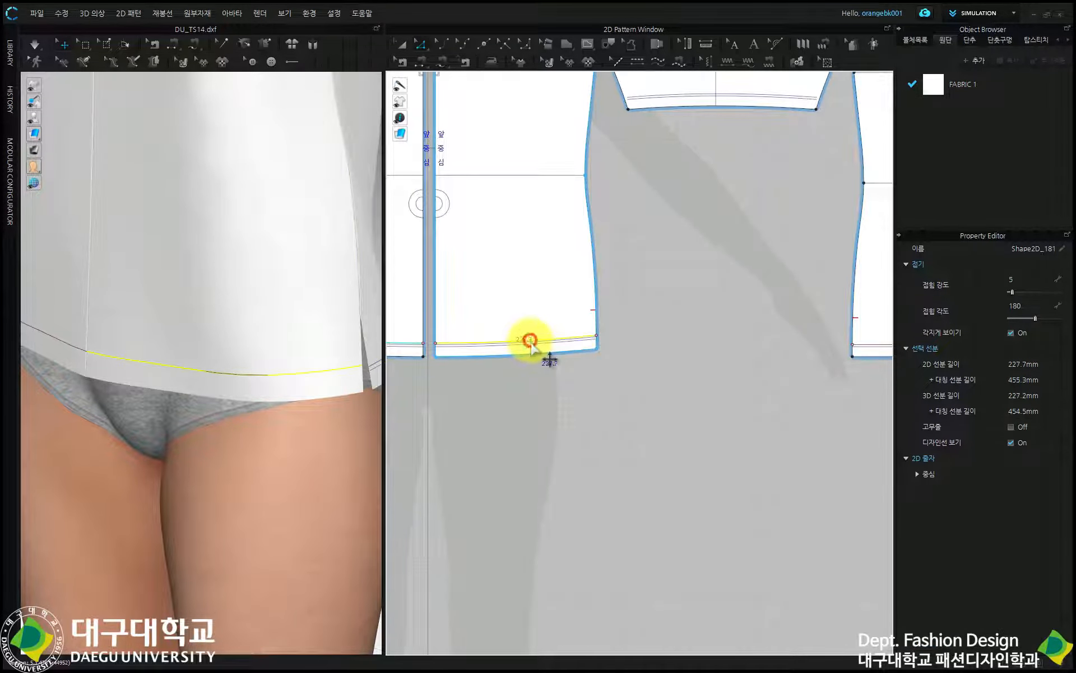
pyautogui.click(480, 355)
pyautogui.rightClick(481, 356)
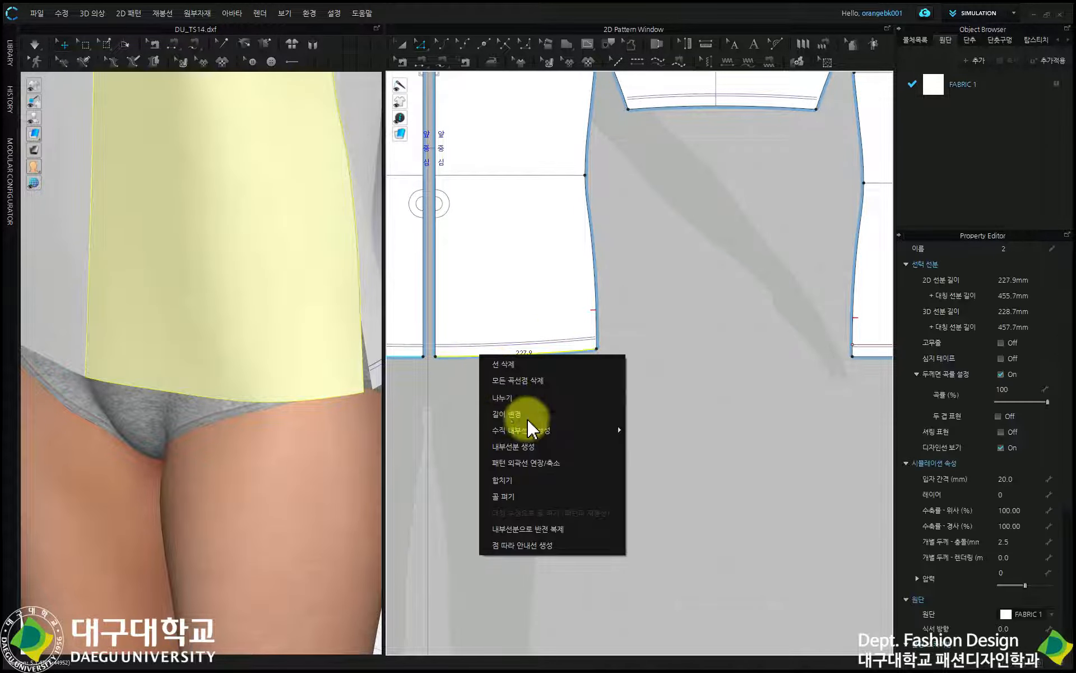
pyautogui.click(536, 447)
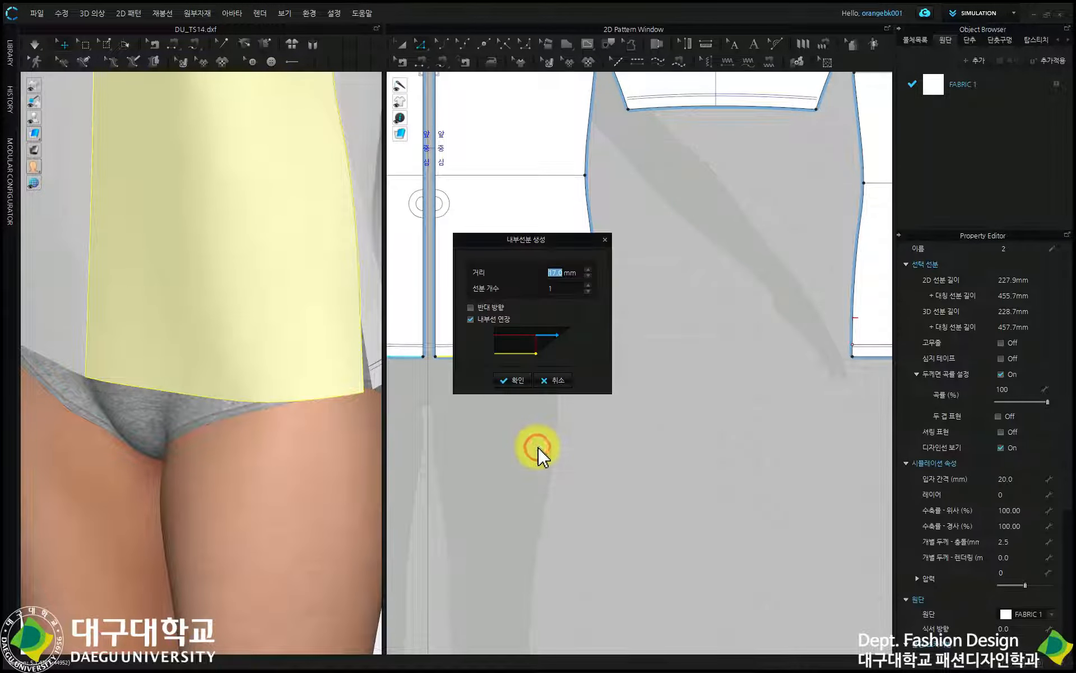
pyautogui.click(517, 381)
# Create one internal line offset 17 mm from the sleeve's hem edge, extended to the sleeve's side edges
pyautogui.click(694, 106)
pyautogui.rightClick(694, 107)
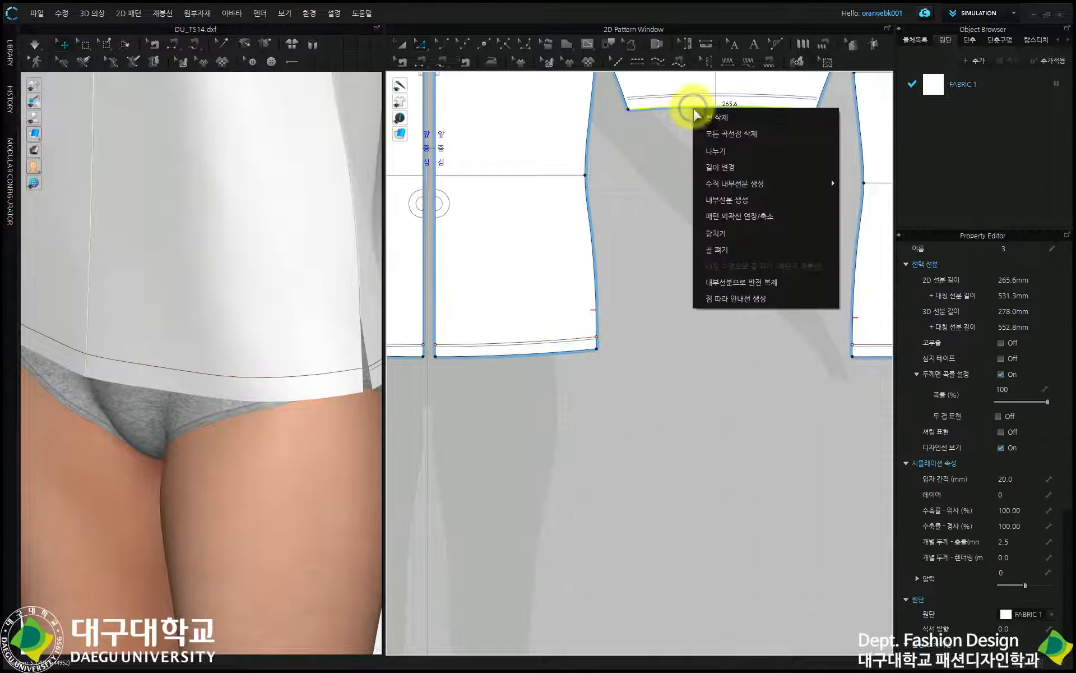
pyautogui.click(726, 205)
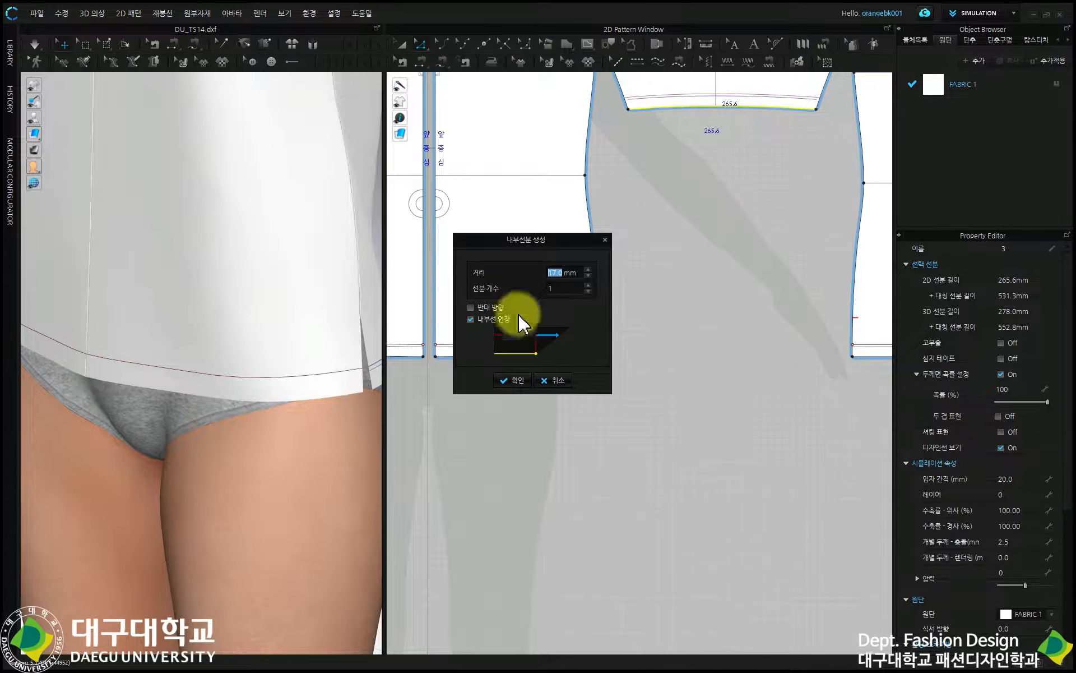
pyautogui.click(516, 381)
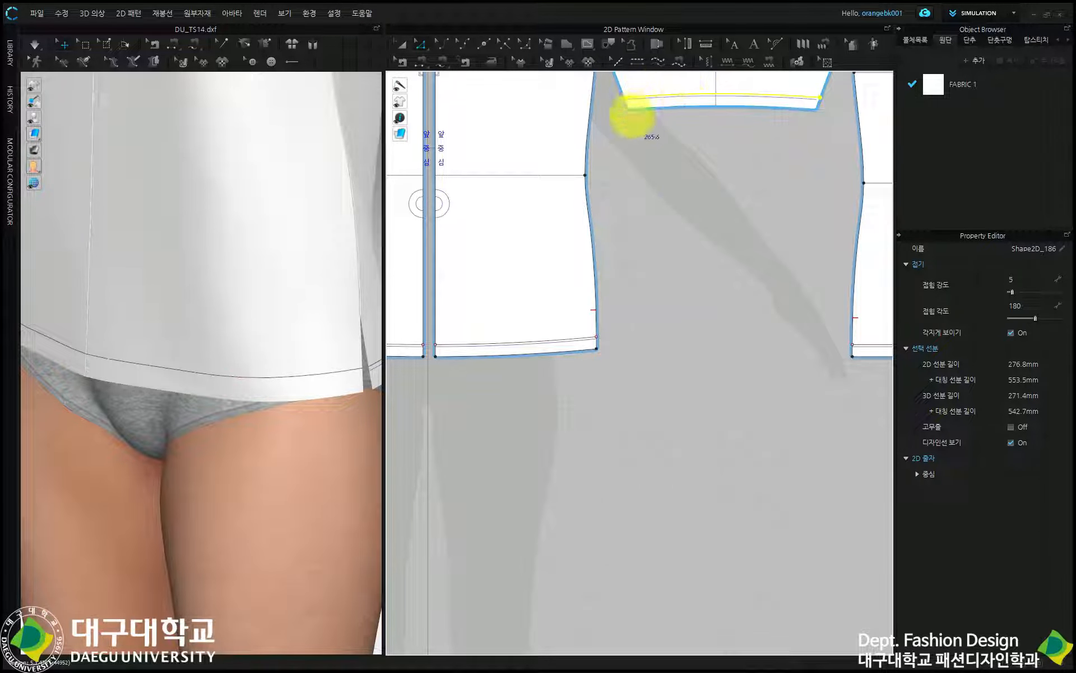
# Trace the front panel's hem band between the internal line and hem edge as a separate pattern piece, placed just below the panel
pyautogui.scroll(5, 620, 173)
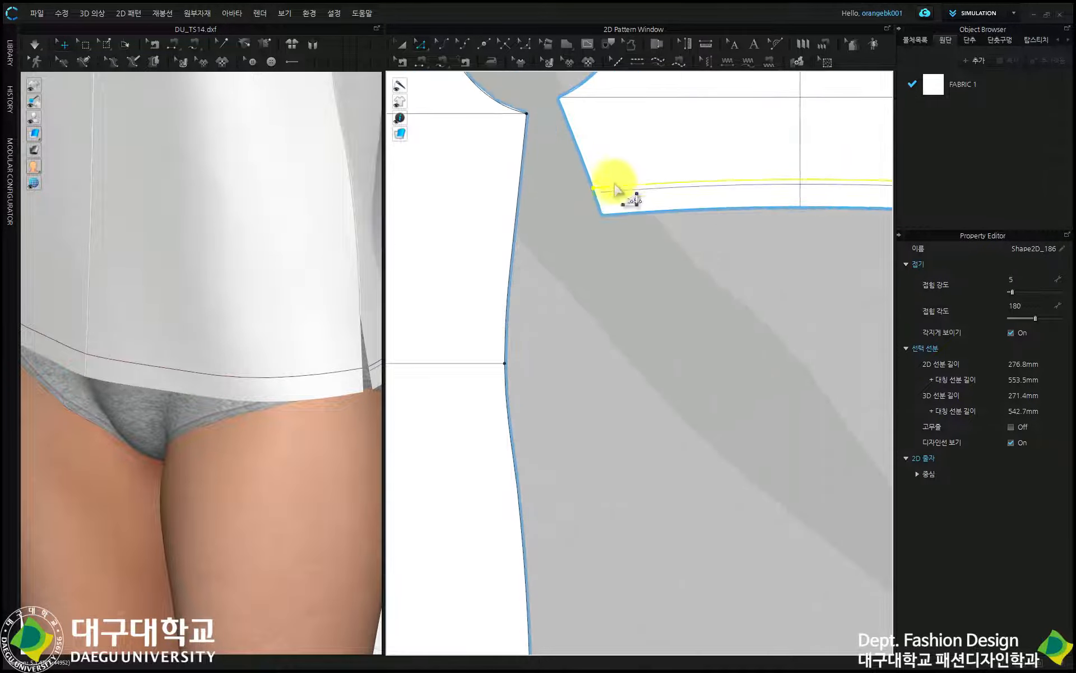
pyautogui.scroll(-5, 588, 329)
pyautogui.scroll(5, 557, 409)
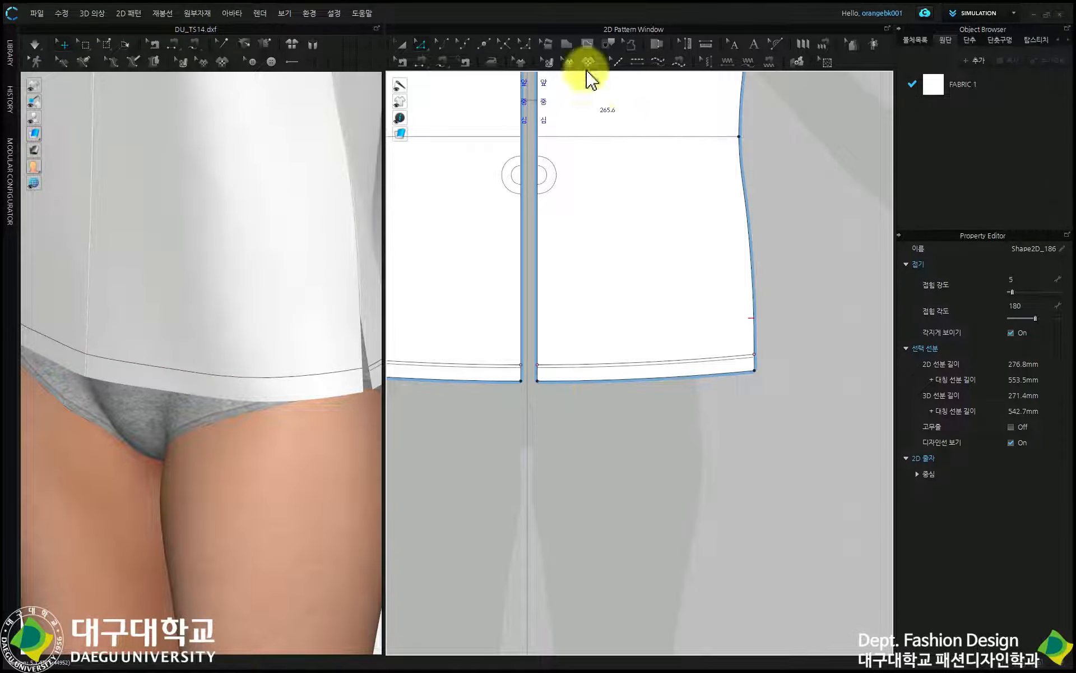
pyautogui.click(610, 45)
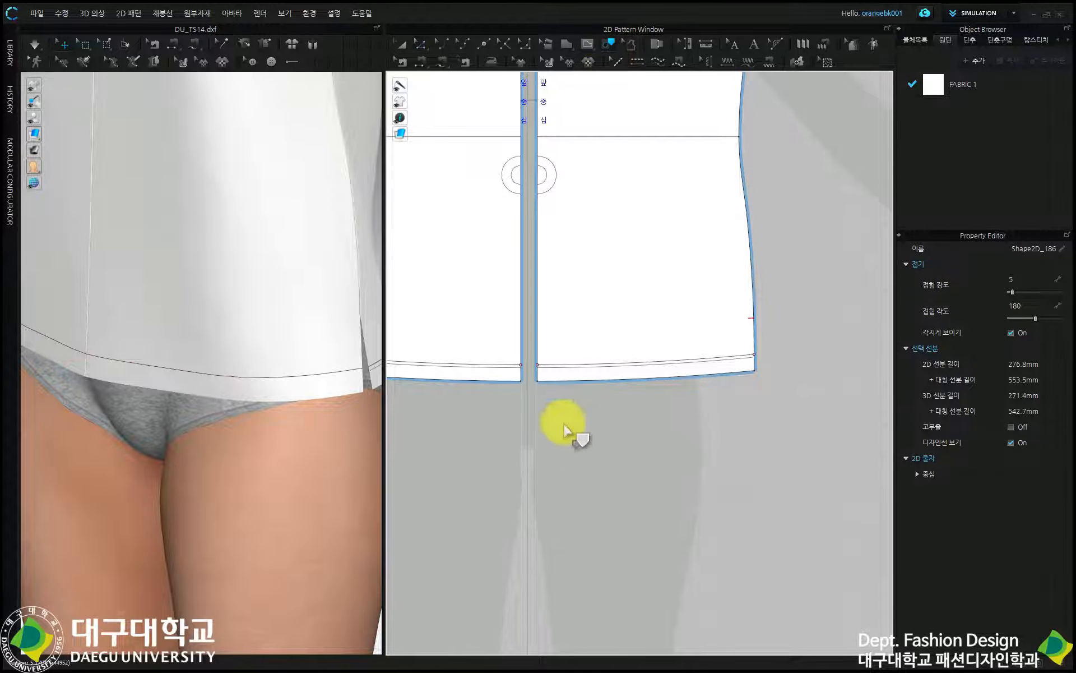
pyautogui.click(537, 370)
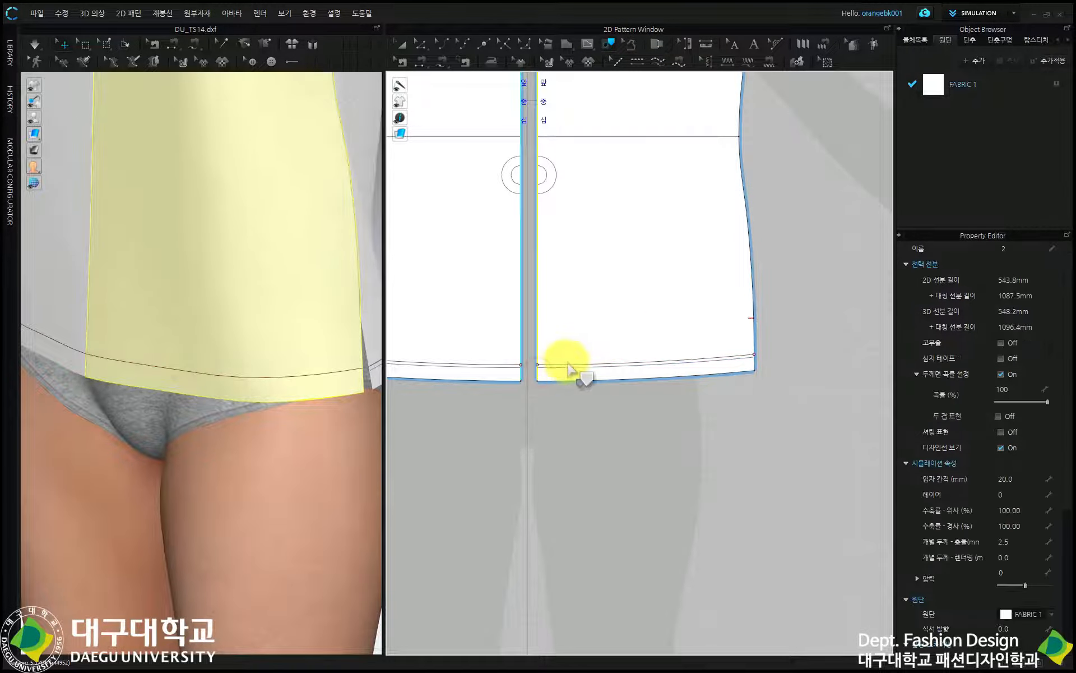
pyautogui.click(566, 365)
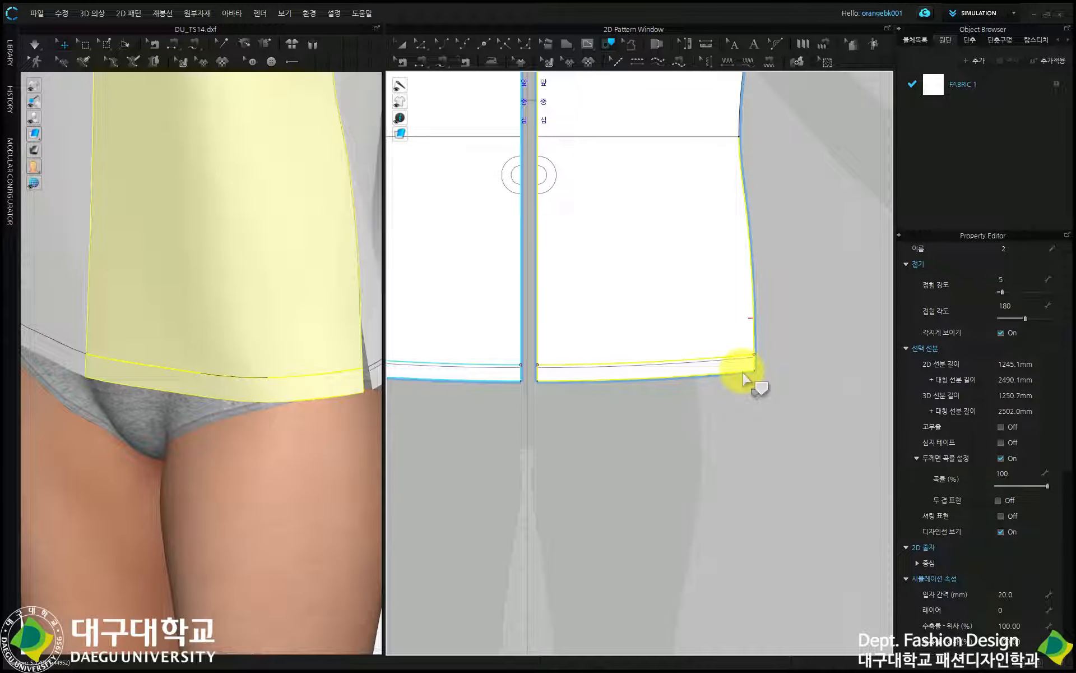
pyautogui.rightClick(744, 373)
pyautogui.click(759, 384)
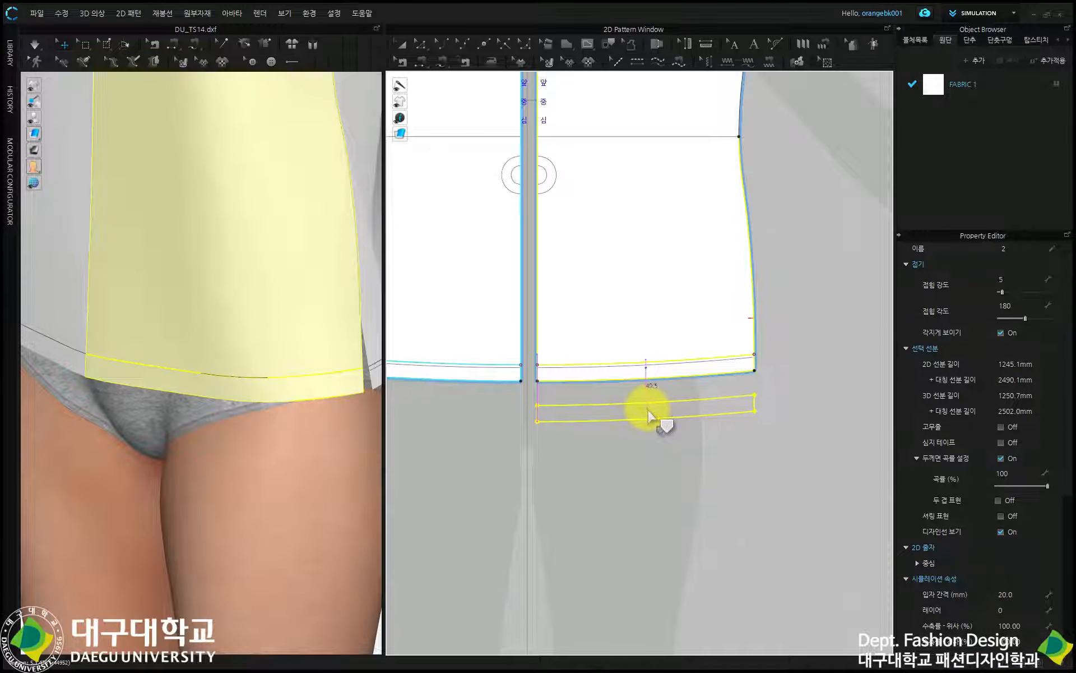
pyautogui.click(648, 408)
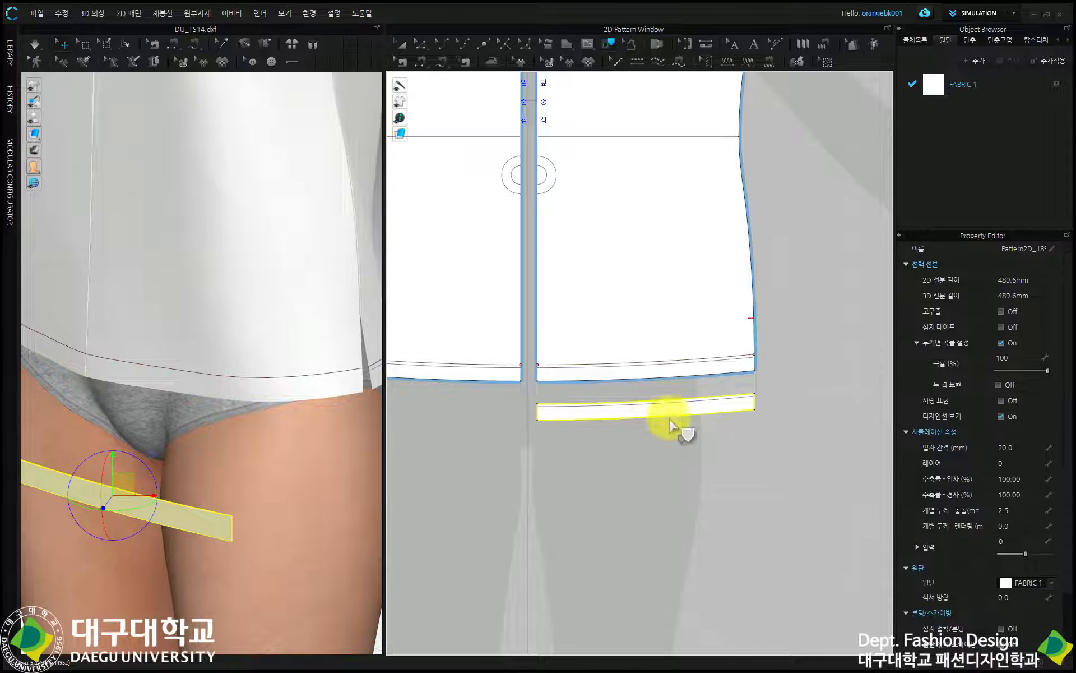
# Trace the back panel's hem band as a separate pattern piece and place it just below the panel
pyautogui.scroll(-5, 709, 392)
pyautogui.scroll(6, 701, 327)
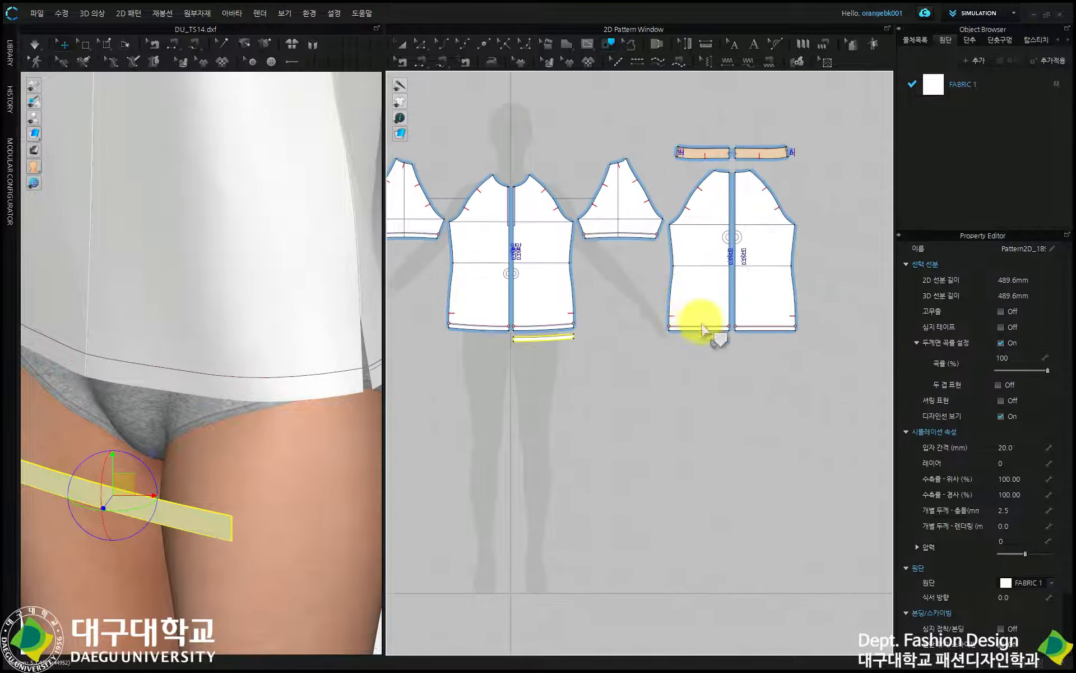
pyautogui.click(713, 330)
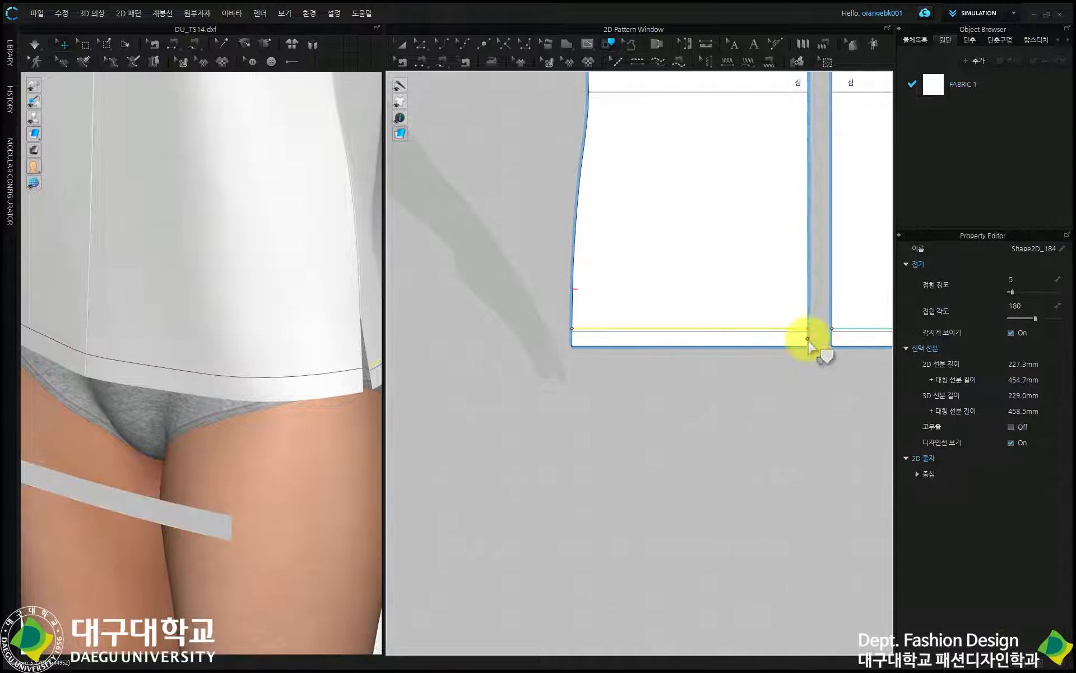
pyautogui.click(807, 340)
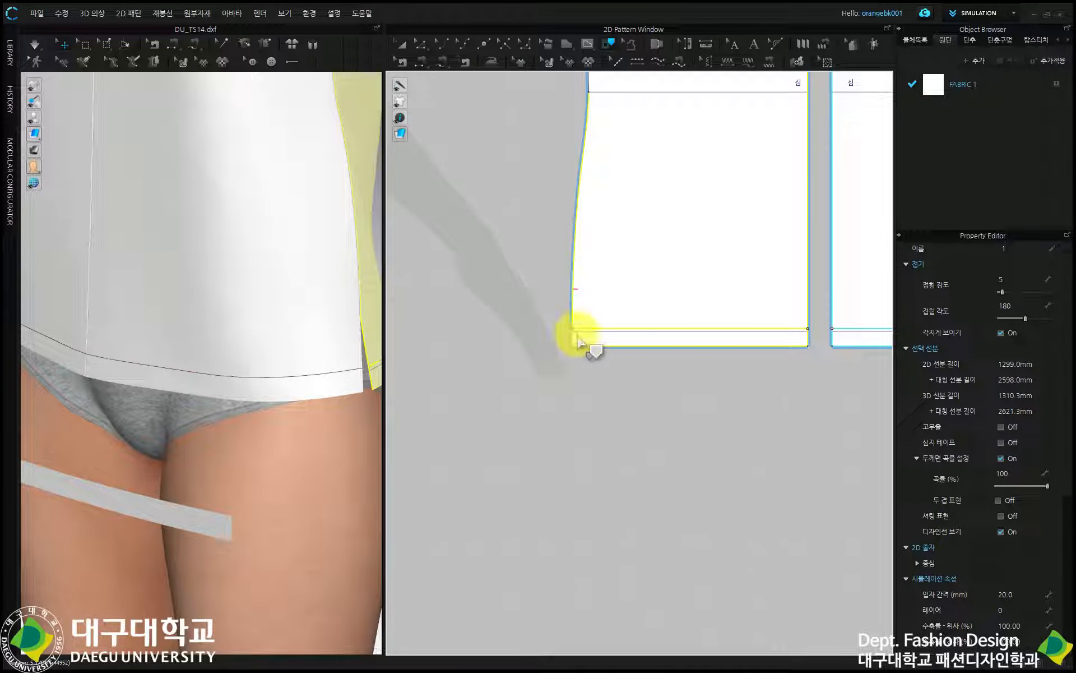
pyautogui.rightClick(699, 346)
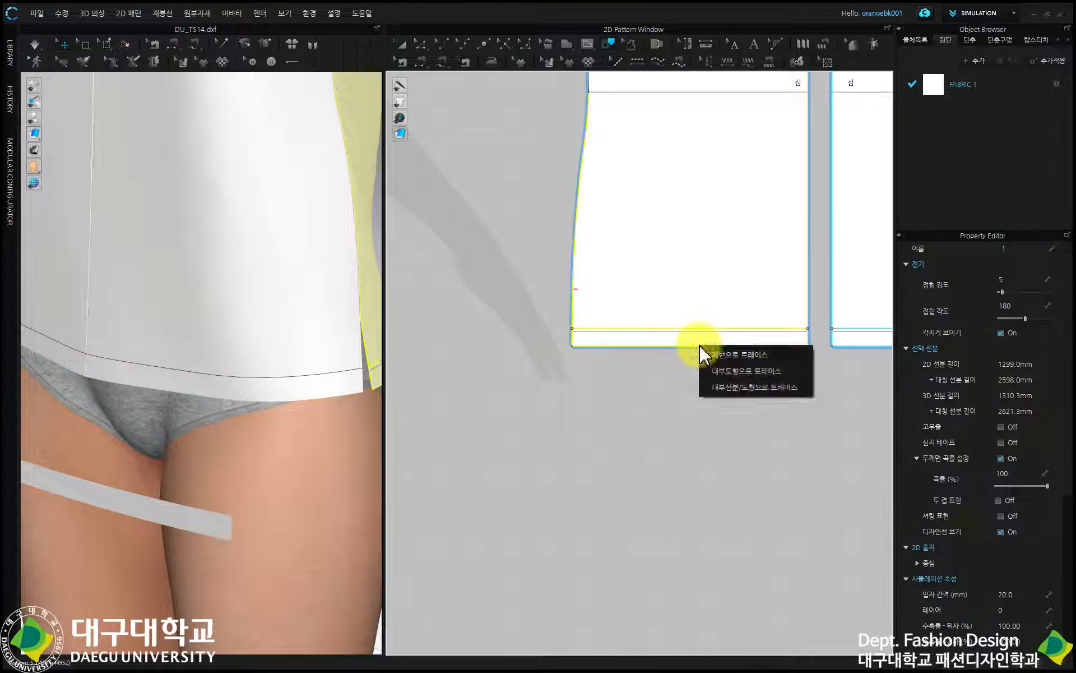
pyautogui.click(733, 363)
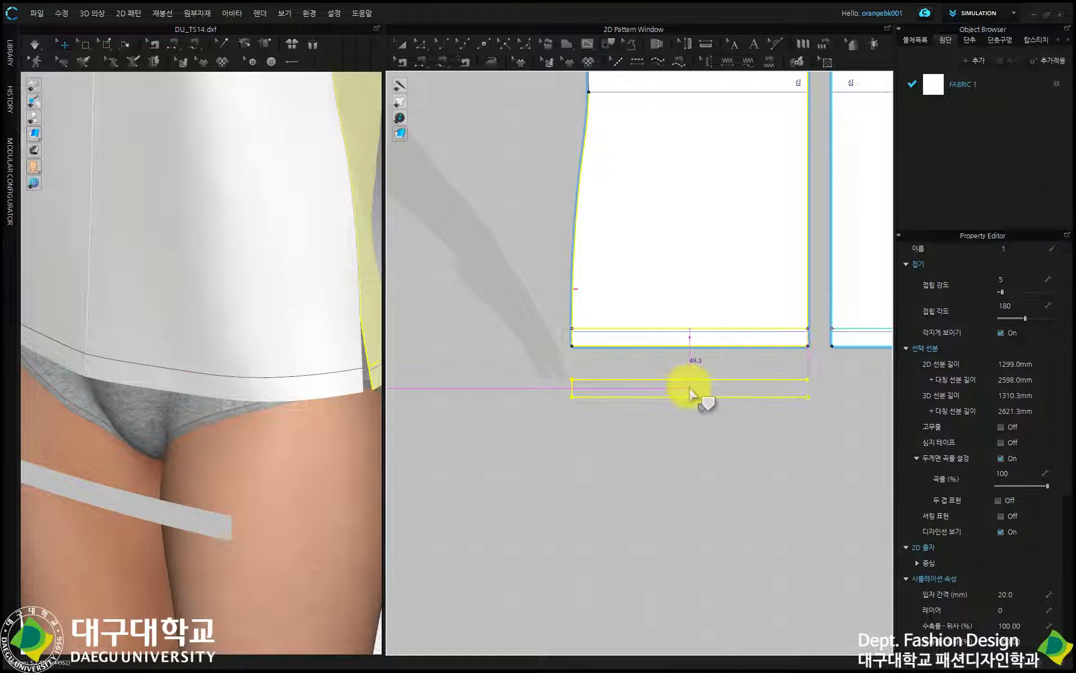
pyautogui.click(652, 380)
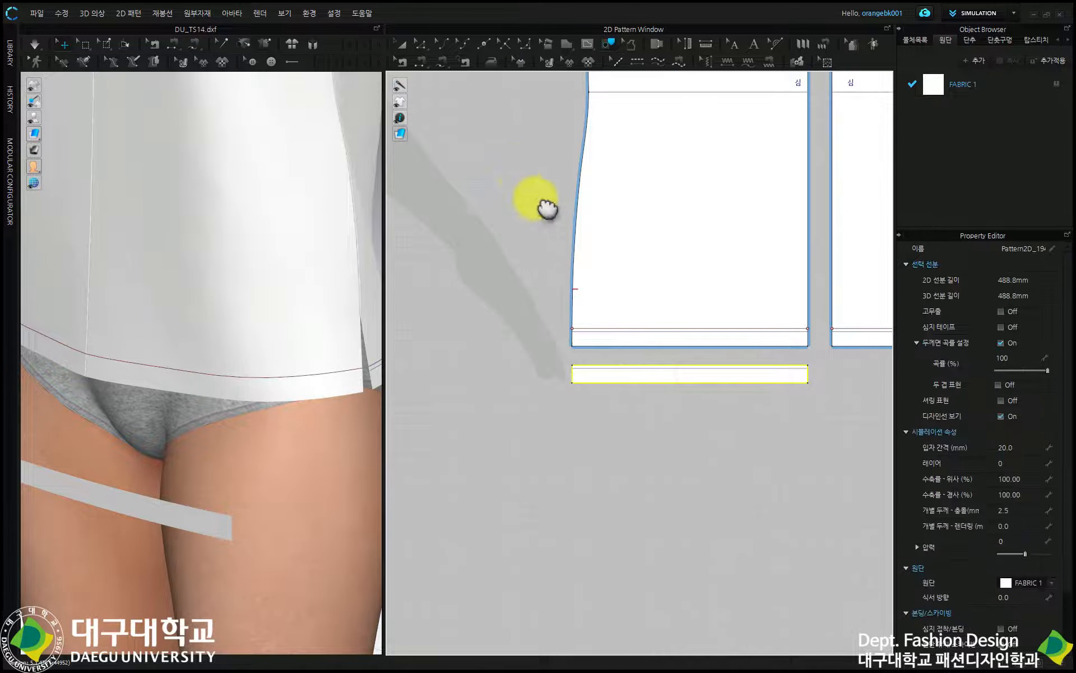
# Trace the sleeve's hem band between the internal line and hem edge as a separate pattern piece, placed just below the sleeve
pyautogui.moveTo(536, 201); pyautogui.dragTo(699, 399, button='middle')
pyautogui.click(547, 159)
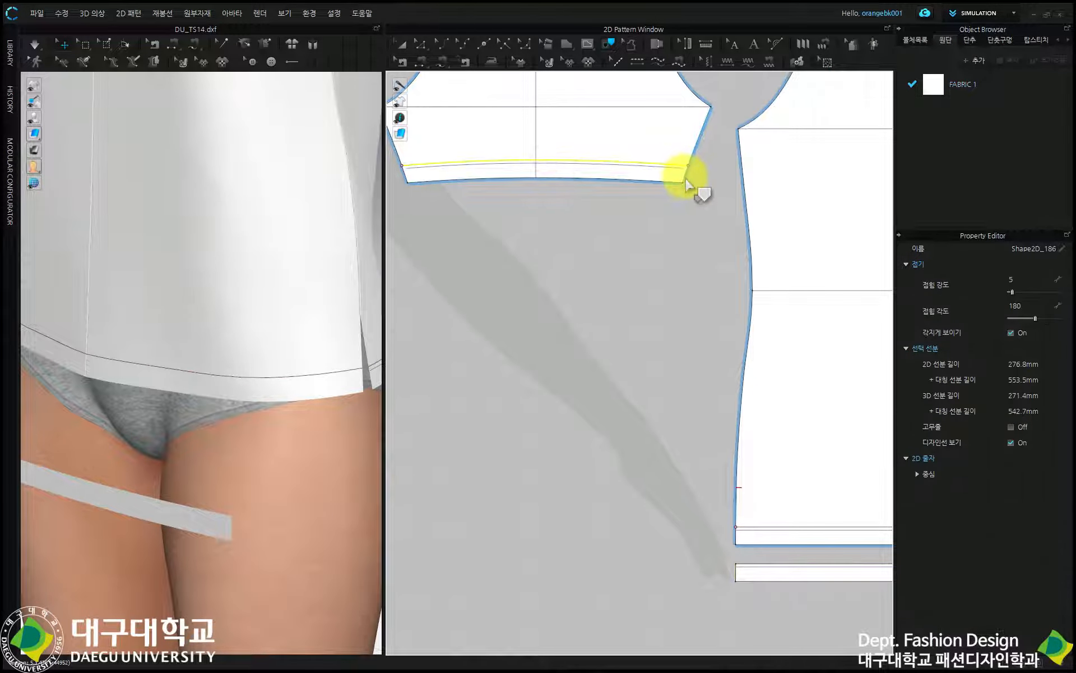
pyautogui.keyDown('shift'); pyautogui.click(687, 180); pyautogui.keyUp('shift')
pyautogui.keyDown('shift'); pyautogui.click(412, 179); pyautogui.keyUp('shift')
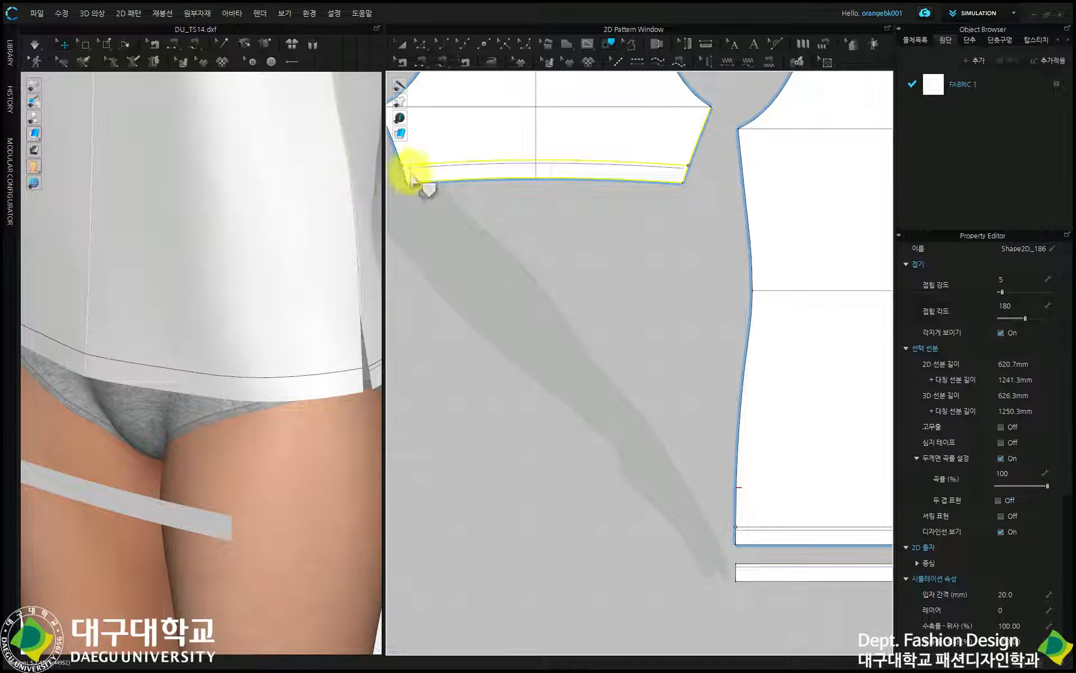
pyautogui.rightClick(409, 180)
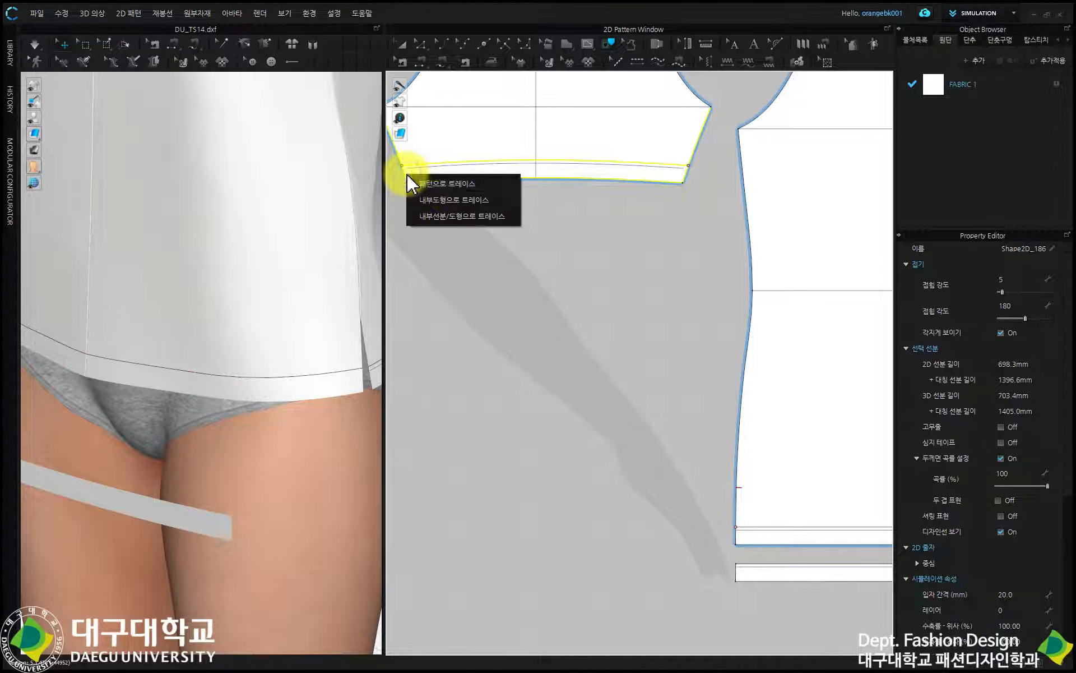
pyautogui.click(453, 186)
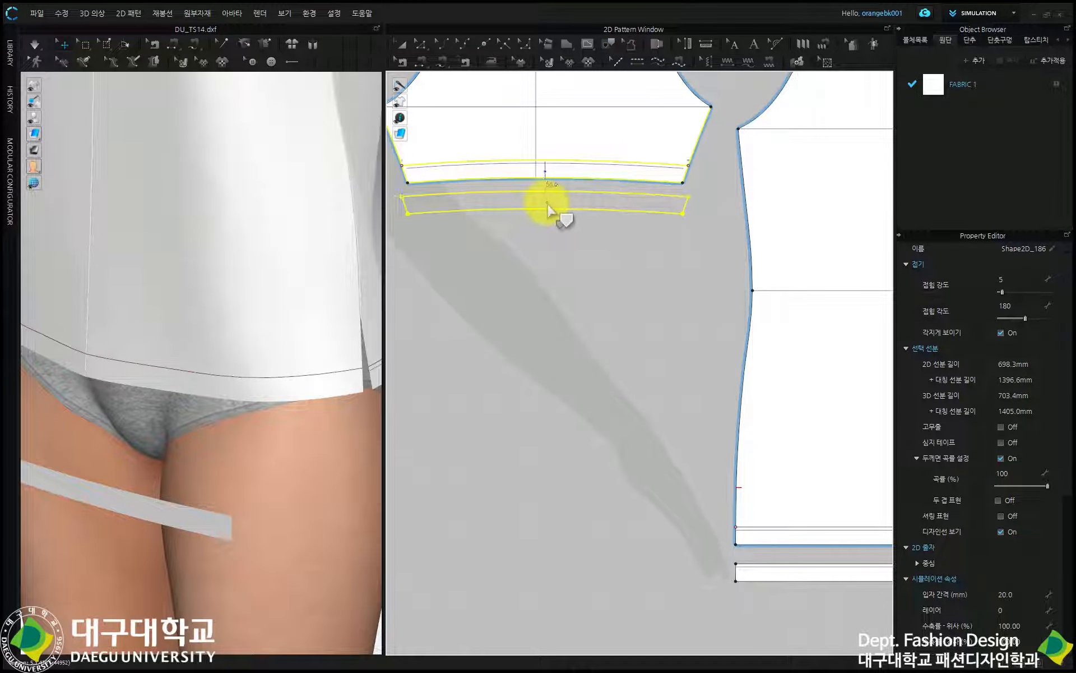
pyautogui.click(545, 210)
# Duplicate the sleeve hem band as a symmetric pattern with sewing and place the copy just below the opposite sleeve
pyautogui.click(401, 44)
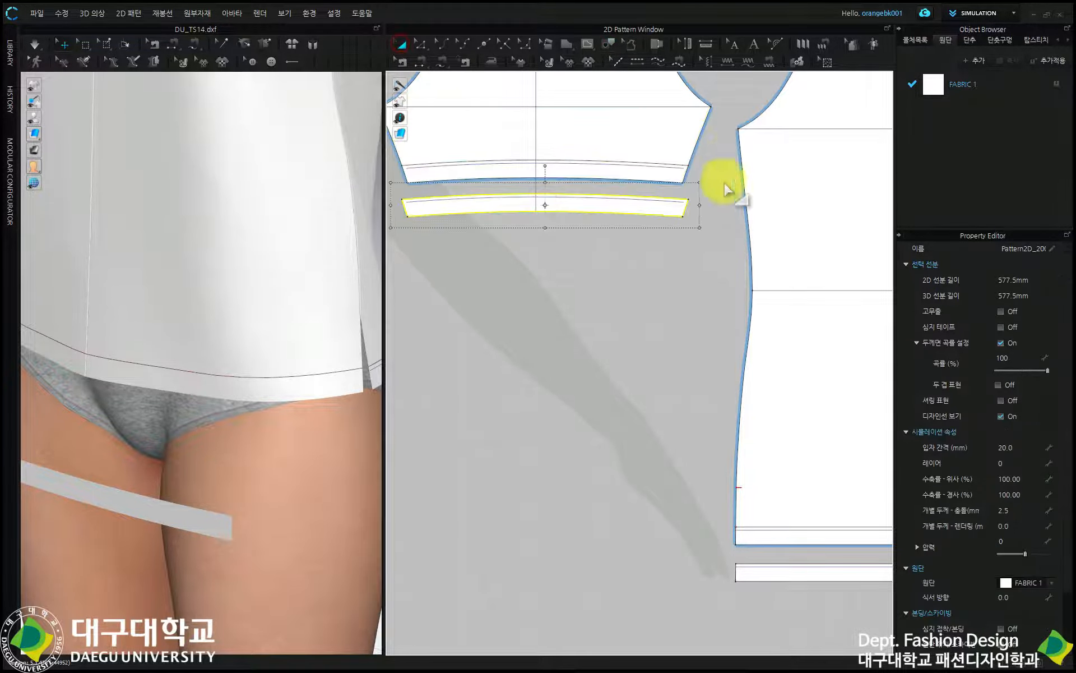
pyautogui.scroll(-3, 721, 174)
pyautogui.click(740, 234)
pyautogui.scroll(3, 732, 210)
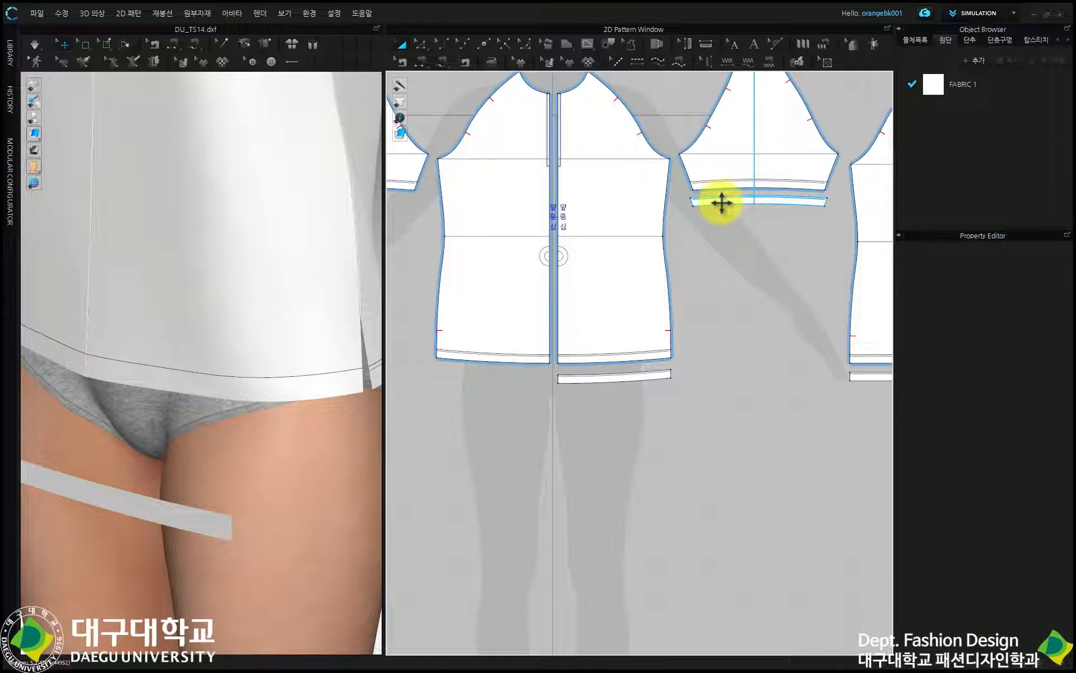
pyautogui.click(721, 203)
pyautogui.rightClick(722, 203)
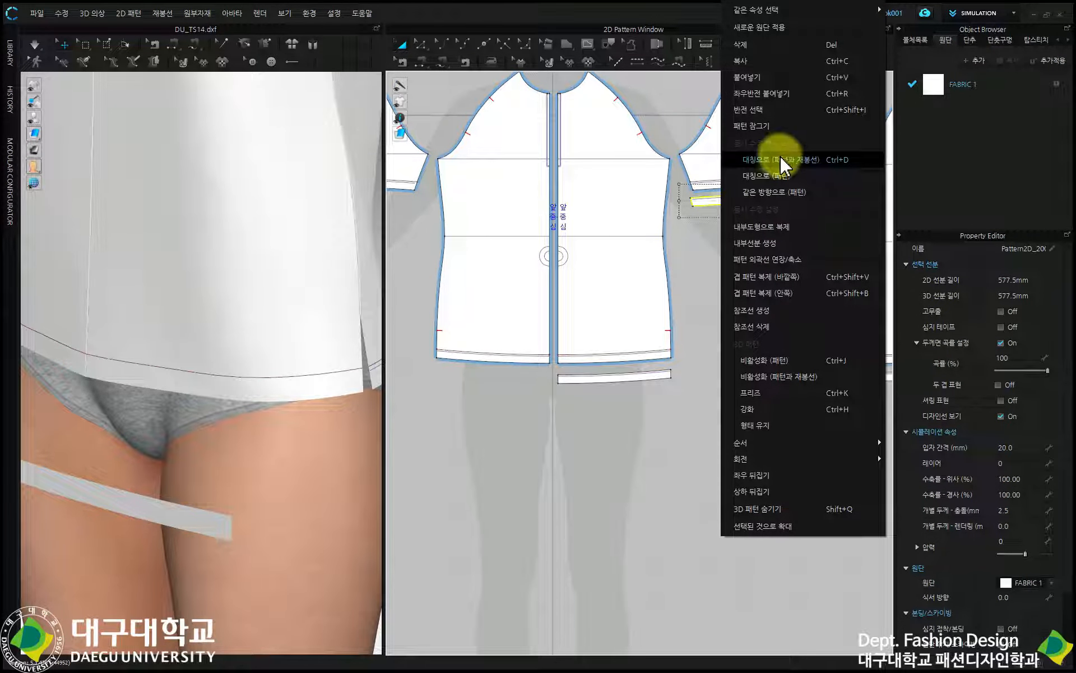
pyautogui.click(782, 161)
pyautogui.scroll(-3, 781, 160)
pyautogui.scroll(4, 570, 174)
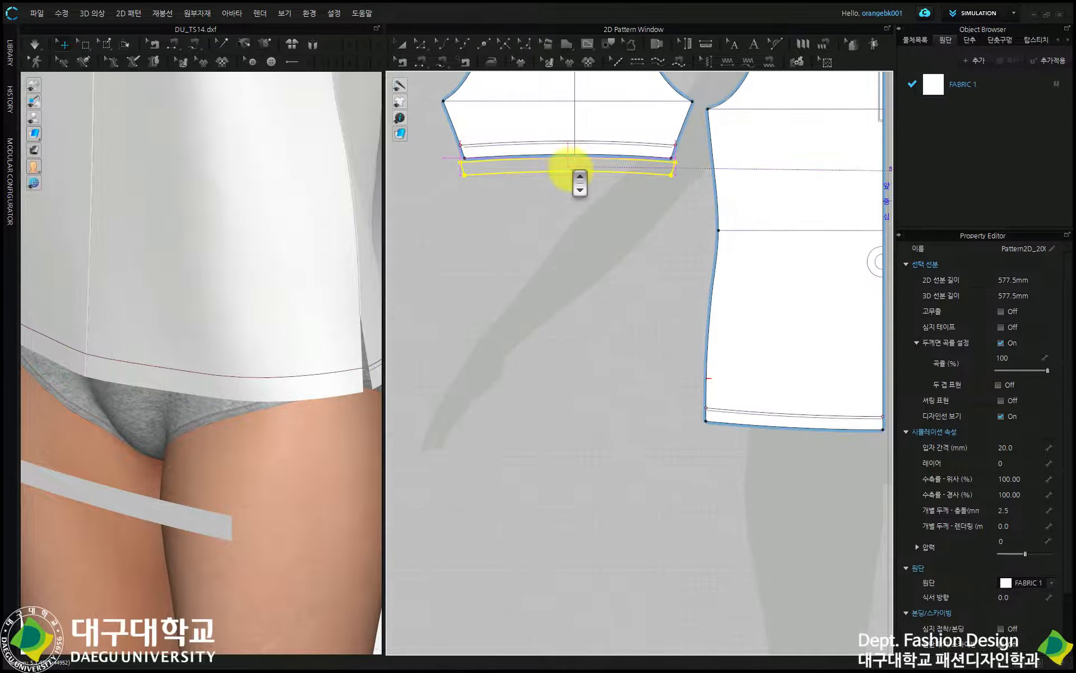
pyautogui.click(567, 177)
# Duplicate the front hem band as a symmetric pattern with sewing and place the copy just below the other front panel
pyautogui.scroll(-3, 577, 178)
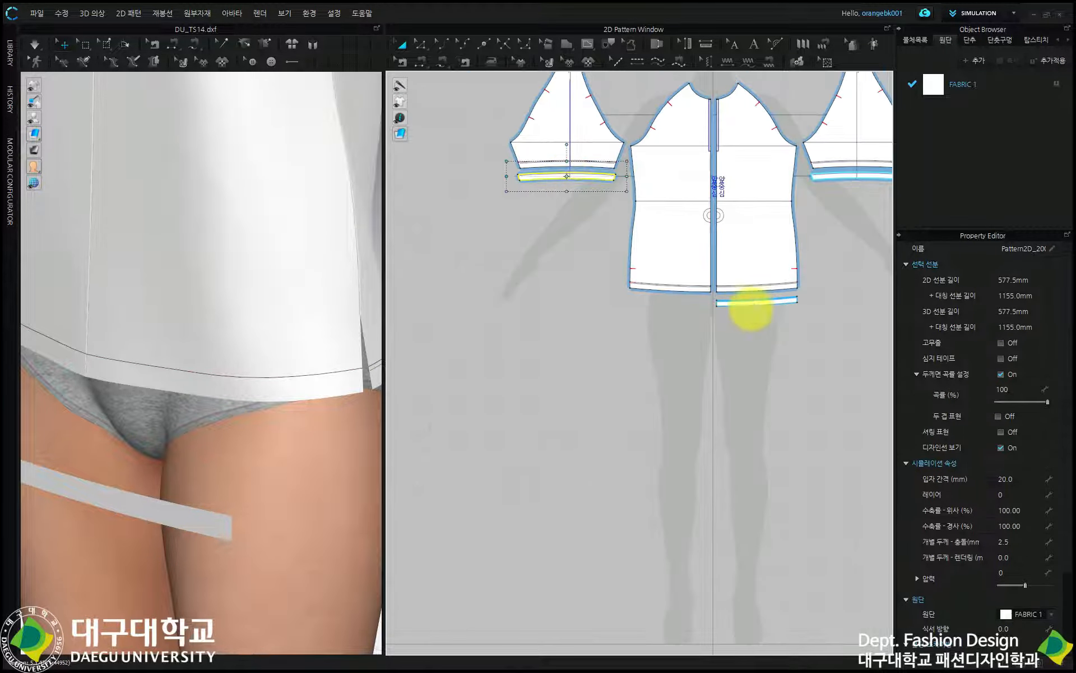
pyautogui.rightClick(745, 308)
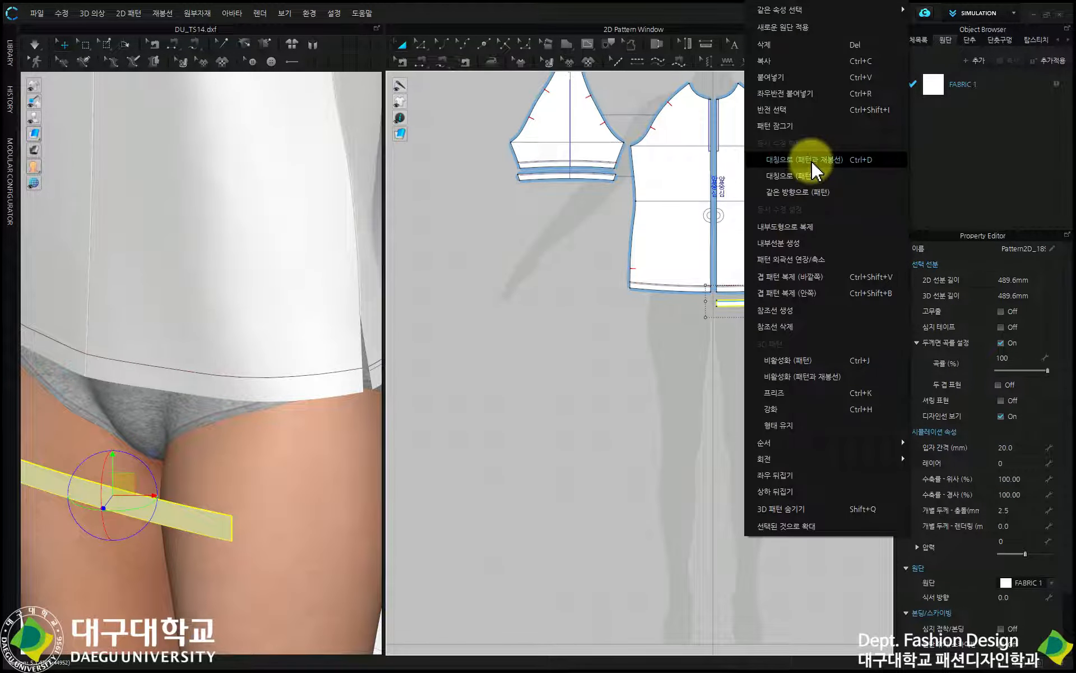
pyautogui.click(813, 163)
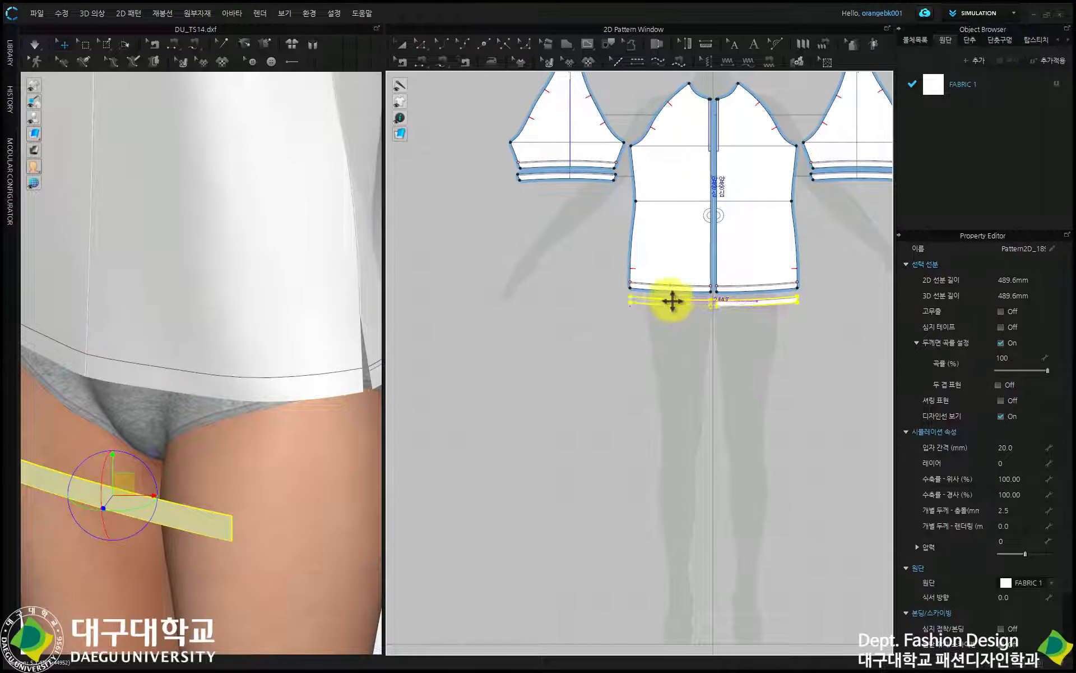
pyautogui.click(672, 308)
# Duplicate the back hem band as a symmetric pattern with sewing and position the copy just below the other back panel
pyautogui.scroll(-4, 673, 307)
pyautogui.scroll(5, 813, 306)
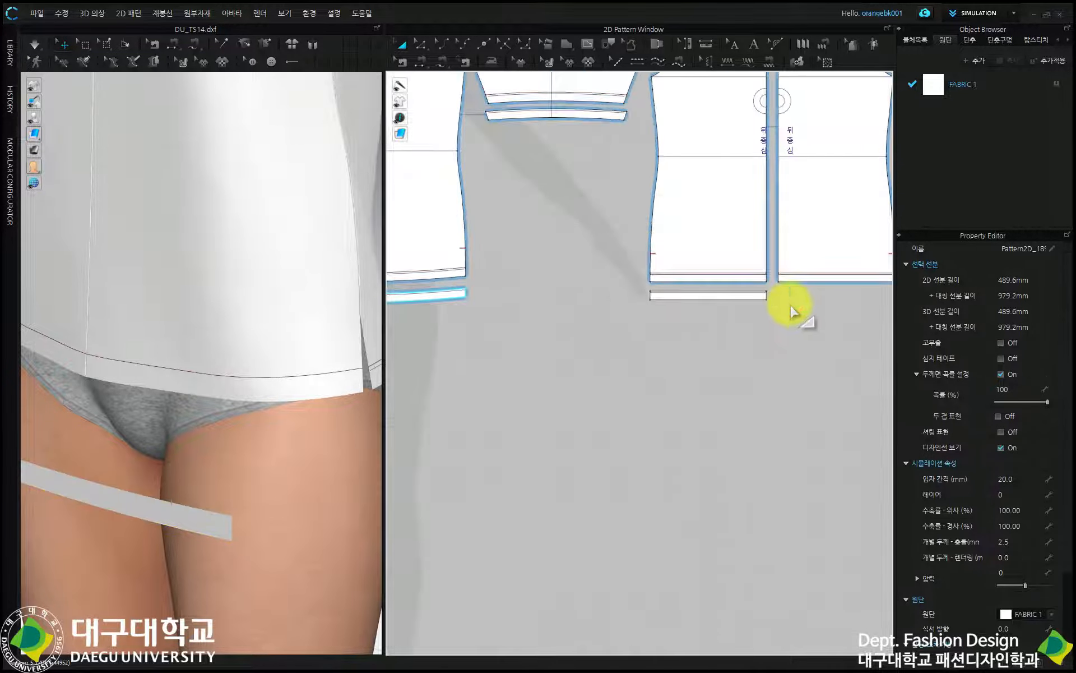
pyautogui.rightClick(739, 301)
pyautogui.click(807, 163)
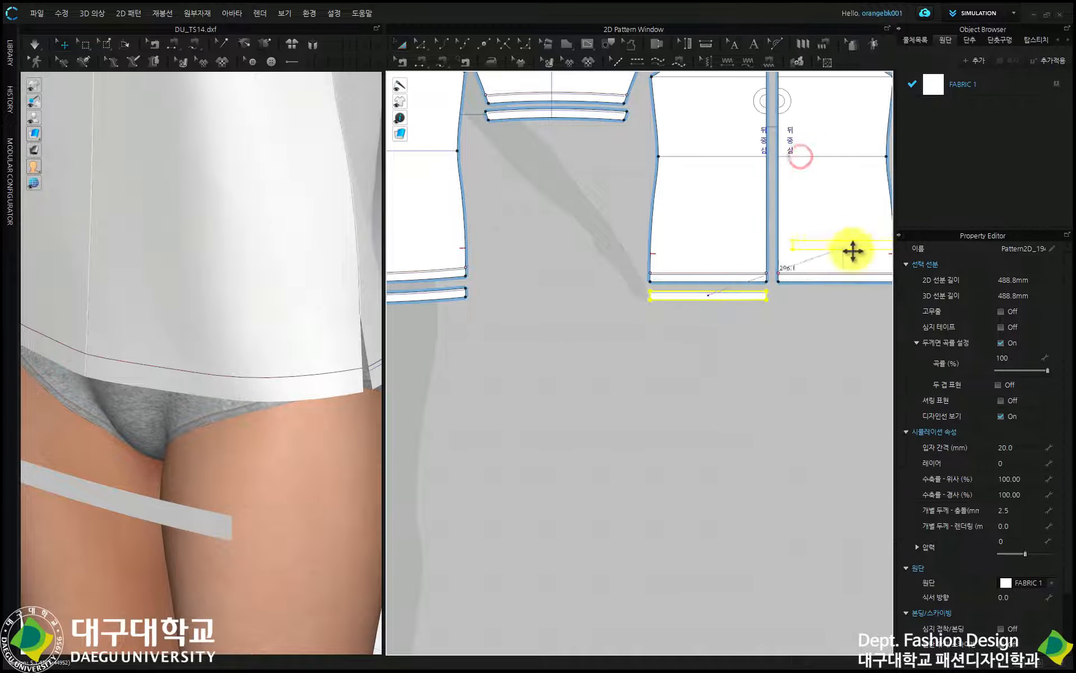
pyautogui.click(837, 297)
pyautogui.scroll(5, 780, 293)
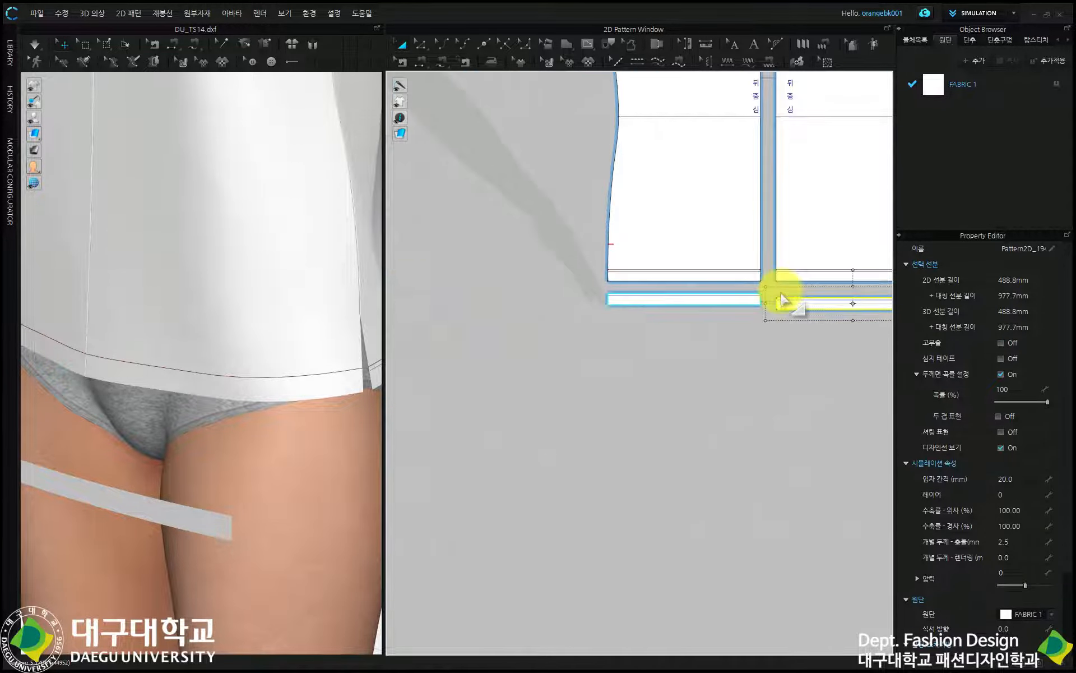
pyautogui.moveTo(788, 317); pyautogui.dragTo(792, 306)
# Free-sew the back hem band's bottom and outer side edges to the matching back panel edges and set the seam type to Turned
pyautogui.moveTo(648, 312); pyautogui.dragTo(719, 278, button='middle')
pyautogui.click(442, 62)
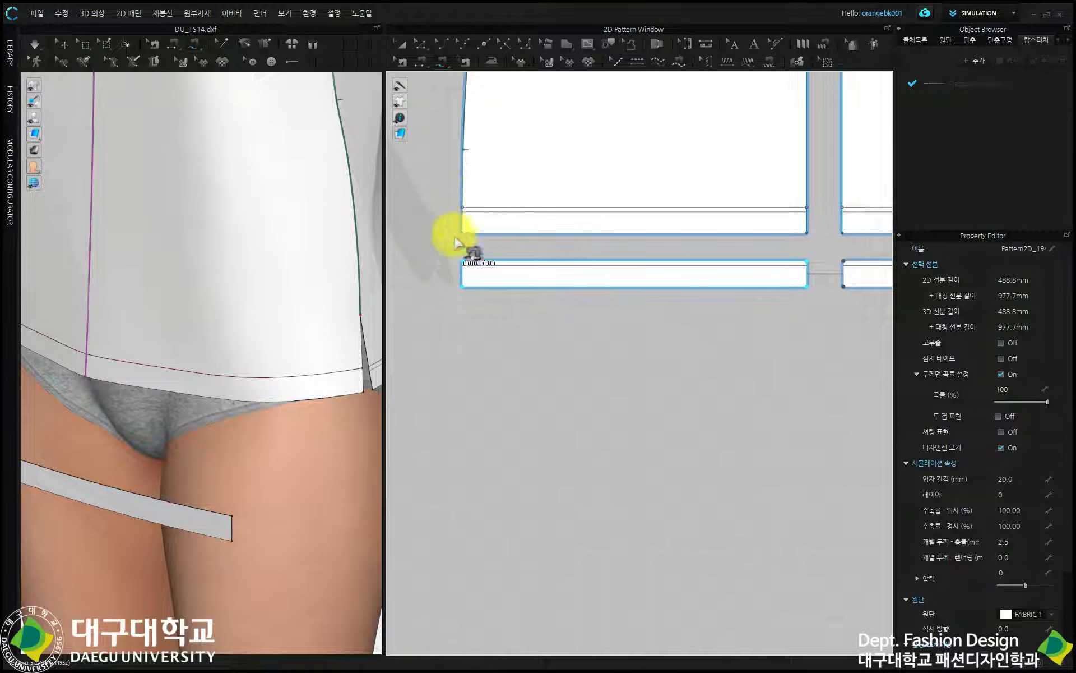
pyautogui.click(809, 288)
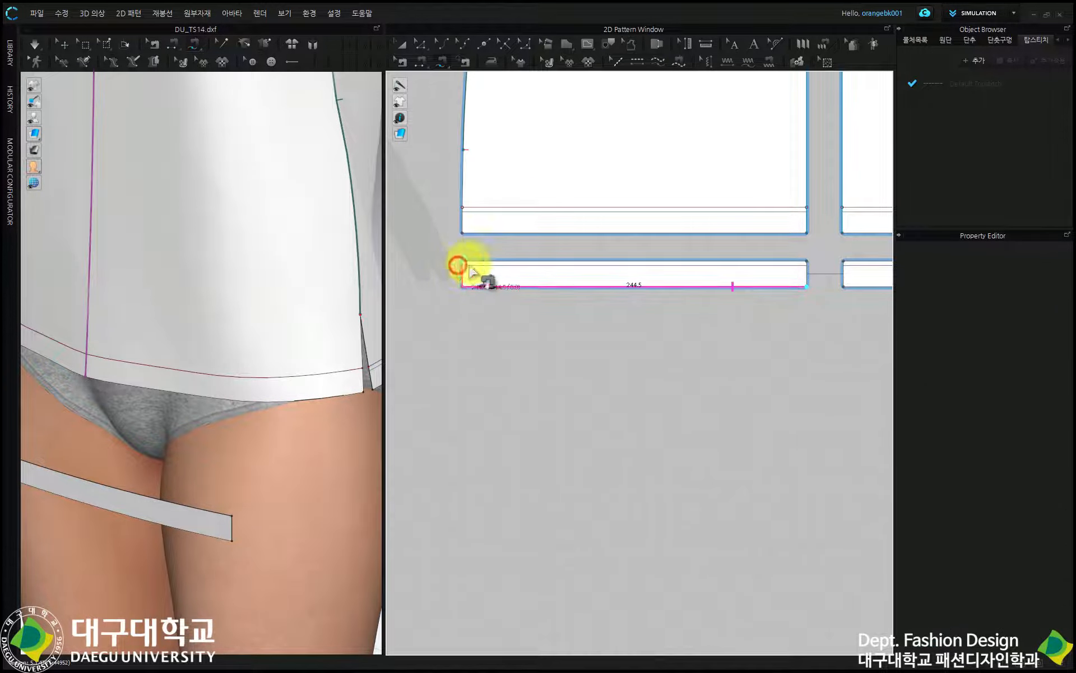
pyautogui.click(458, 264)
pyautogui.click(807, 238)
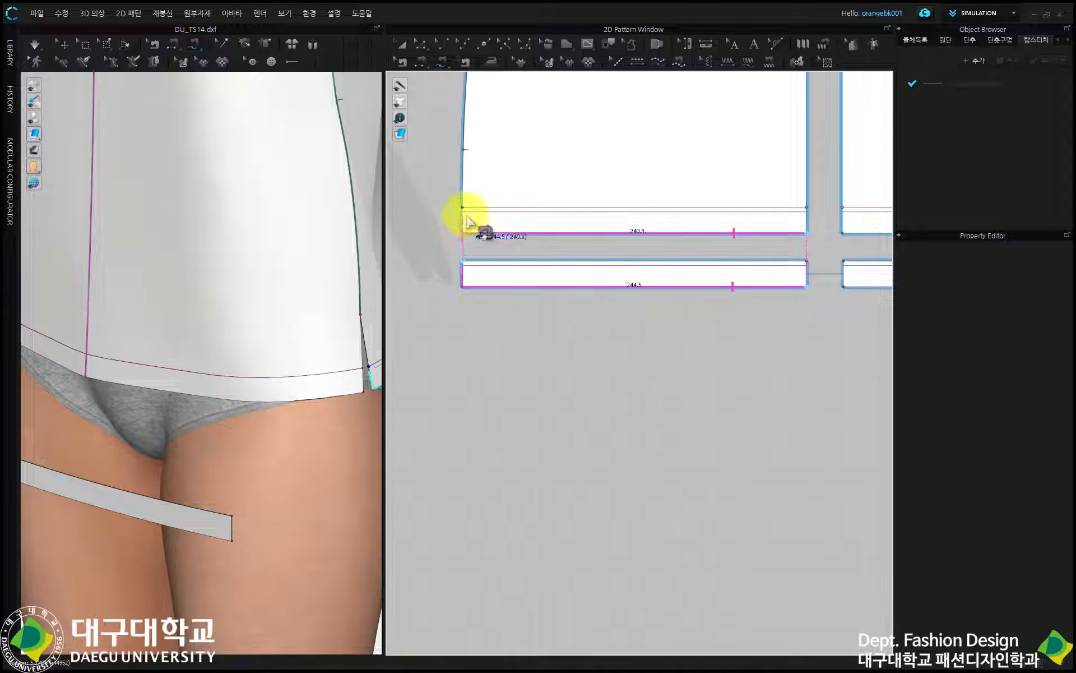
pyautogui.click(467, 211)
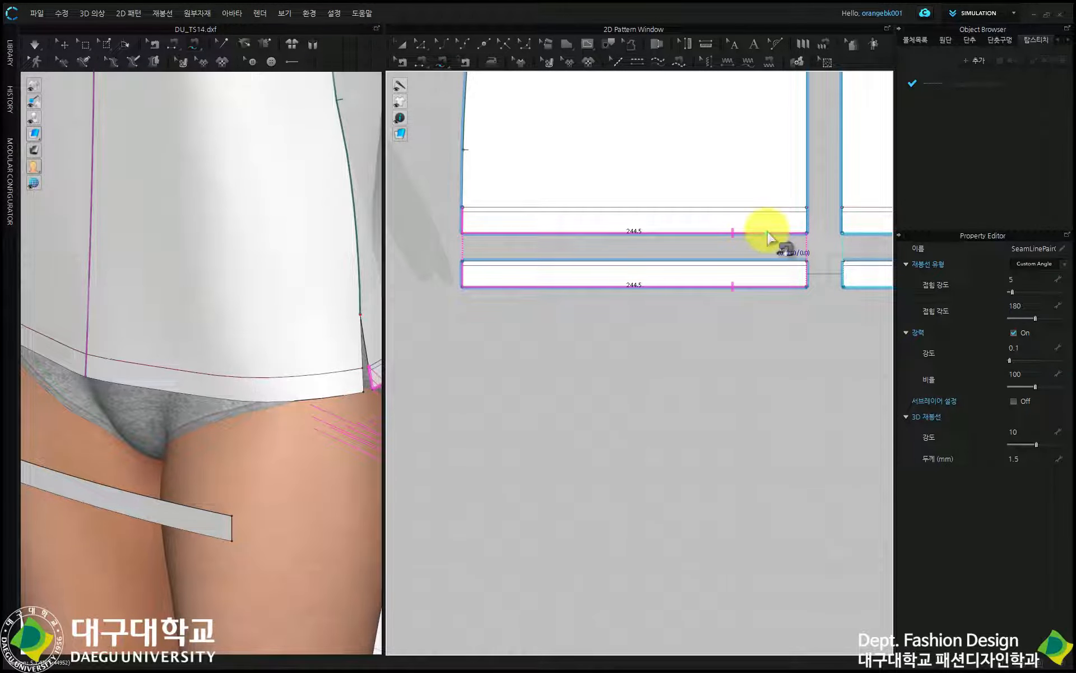
pyautogui.click(1024, 264)
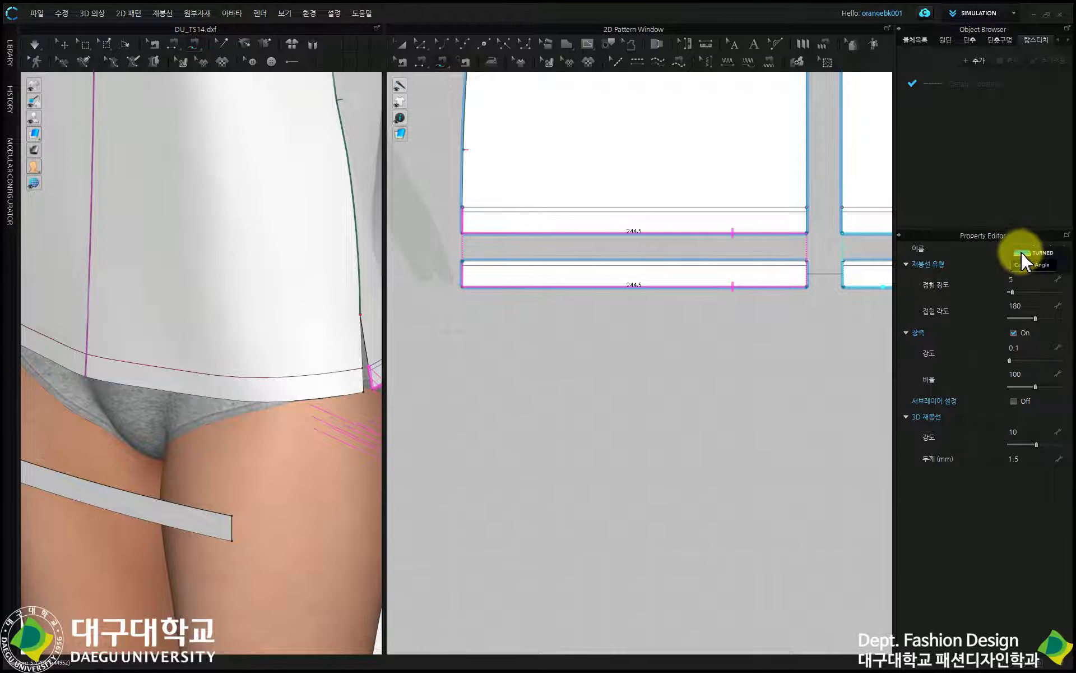
pyautogui.click(1024, 260)
# Segment-sew the back panel's internal hem line to the back hem band's upper edge as a Turned seam
pyautogui.scroll(-6, 469, 221)
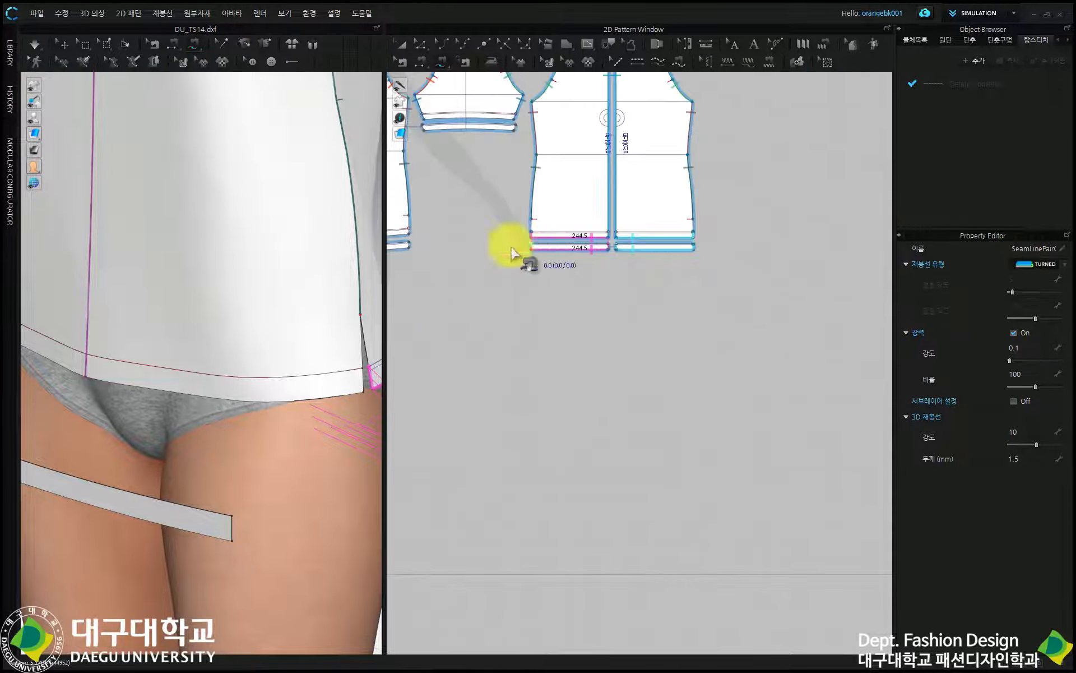
pyautogui.scroll(5, 558, 202)
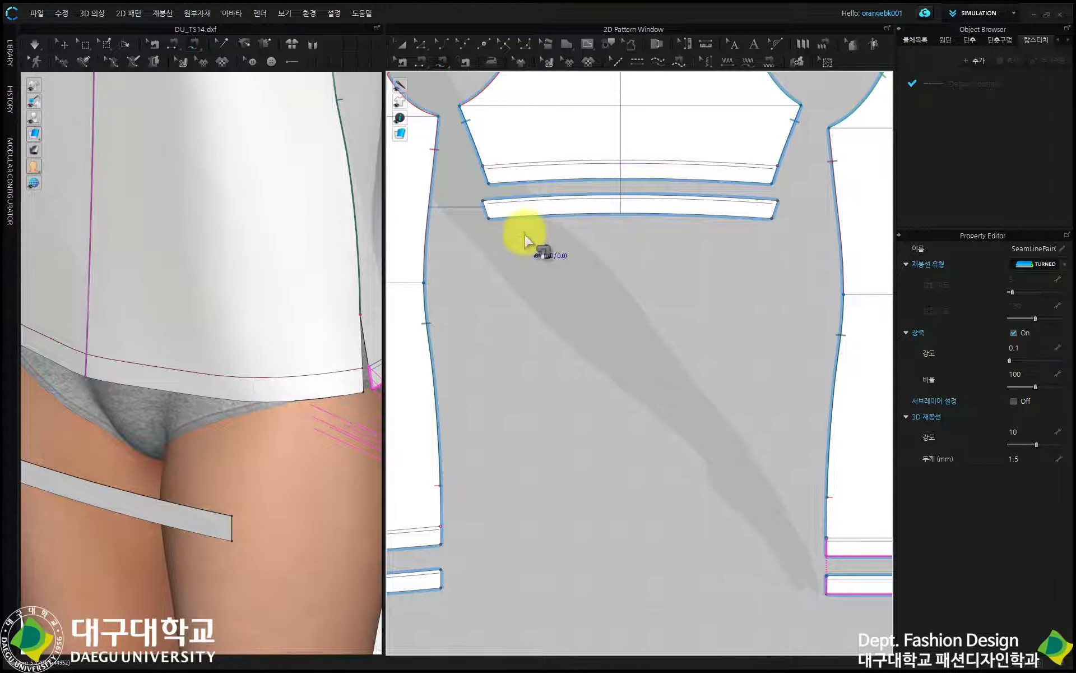
pyautogui.scroll(-2, 572, 225)
pyautogui.scroll(4, 793, 428)
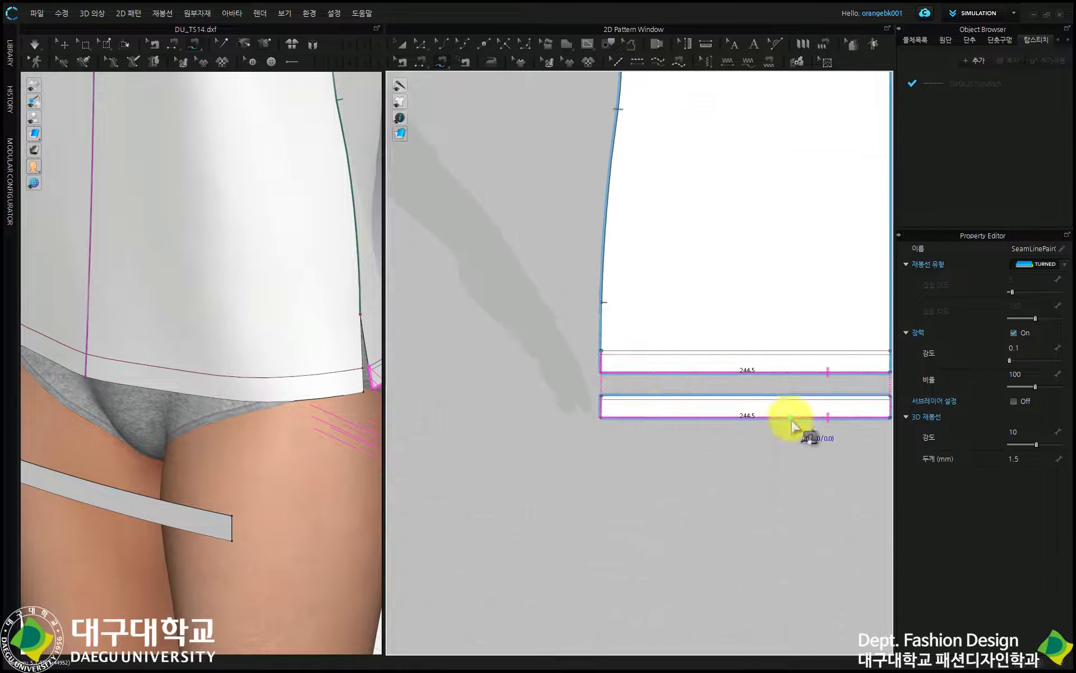
pyautogui.click(420, 62)
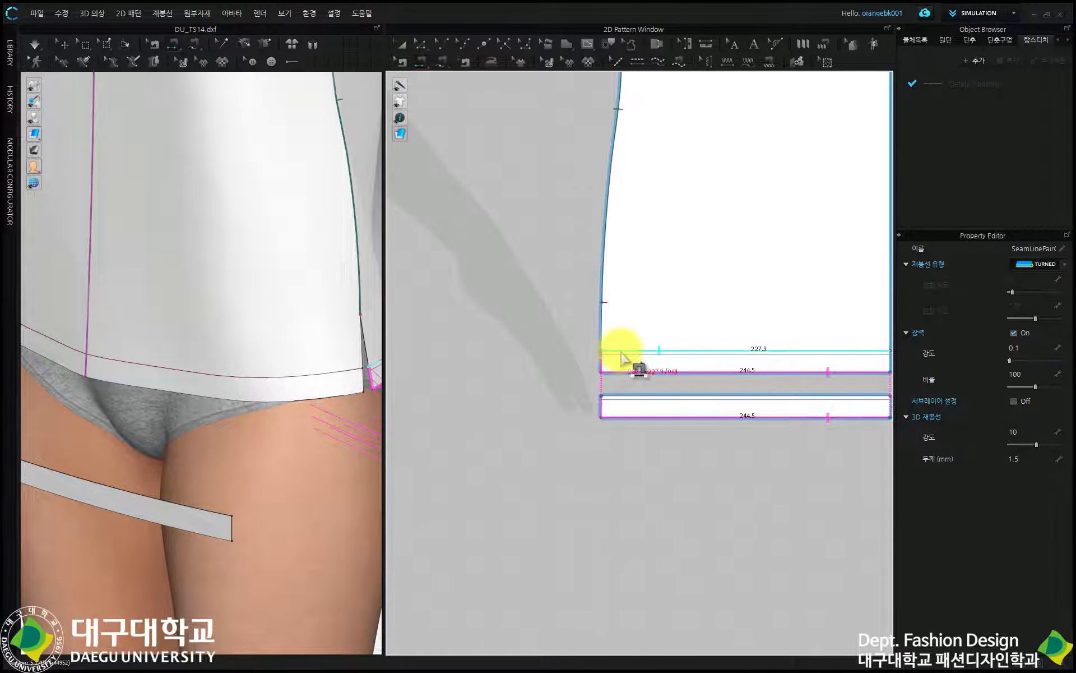
pyautogui.click(630, 351)
pyautogui.click(632, 396)
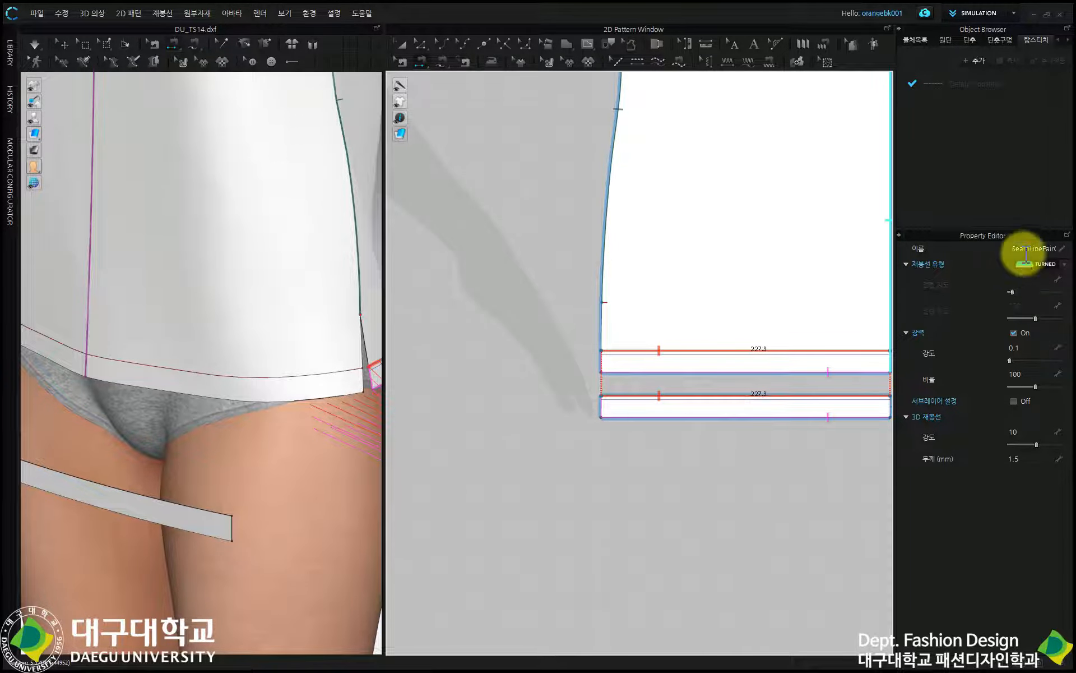
# Segment-sew the sleeve's internal hem line to the upper edge of the sleeve hem band
pyautogui.scroll(-5, 639, 187)
pyautogui.scroll(2, 533, 137)
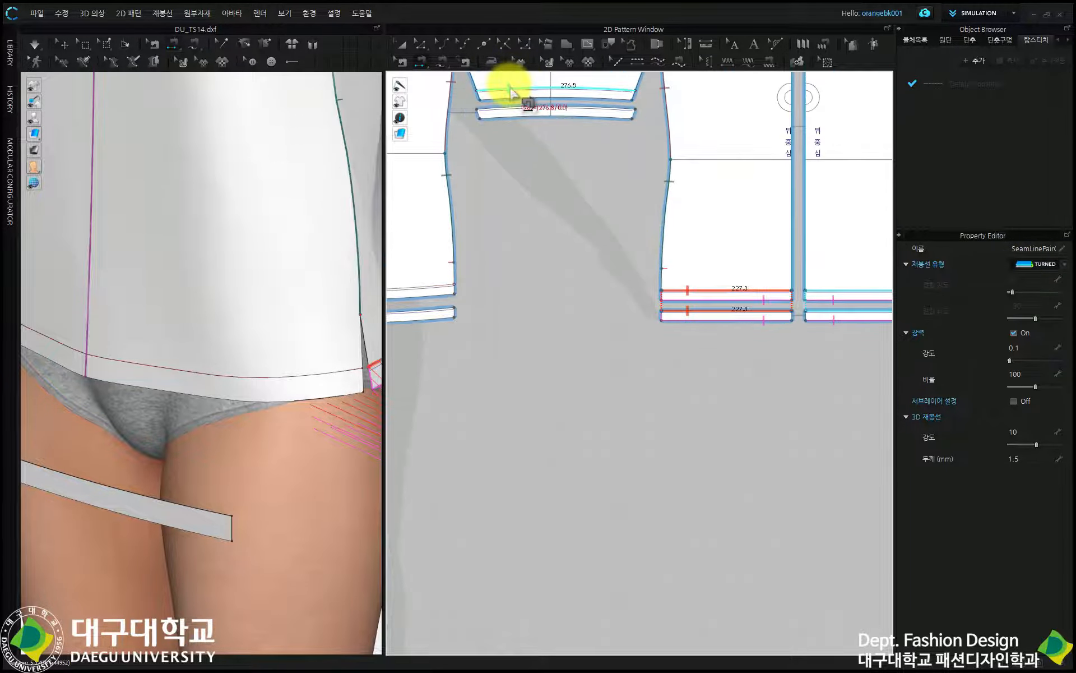
pyautogui.click(509, 87)
pyautogui.click(509, 110)
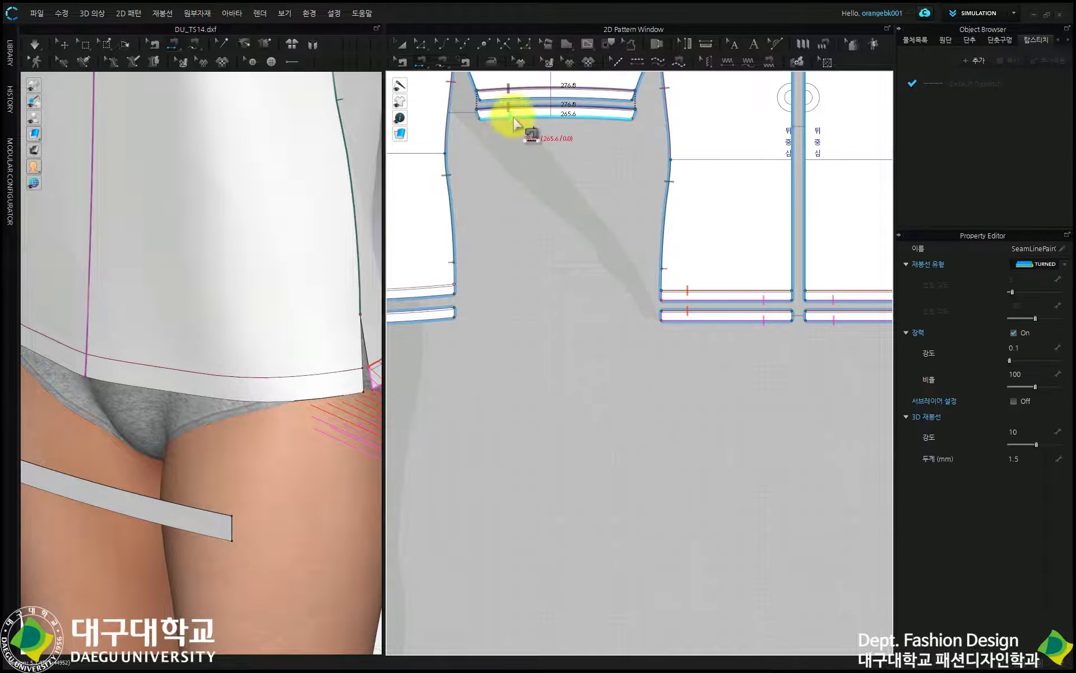
# Segment-sew the sleeve hem band's bottom edge to the sleeve's hem edge and set the seam type to Turned
pyautogui.scroll(3, 512, 125)
pyautogui.click(526, 210)
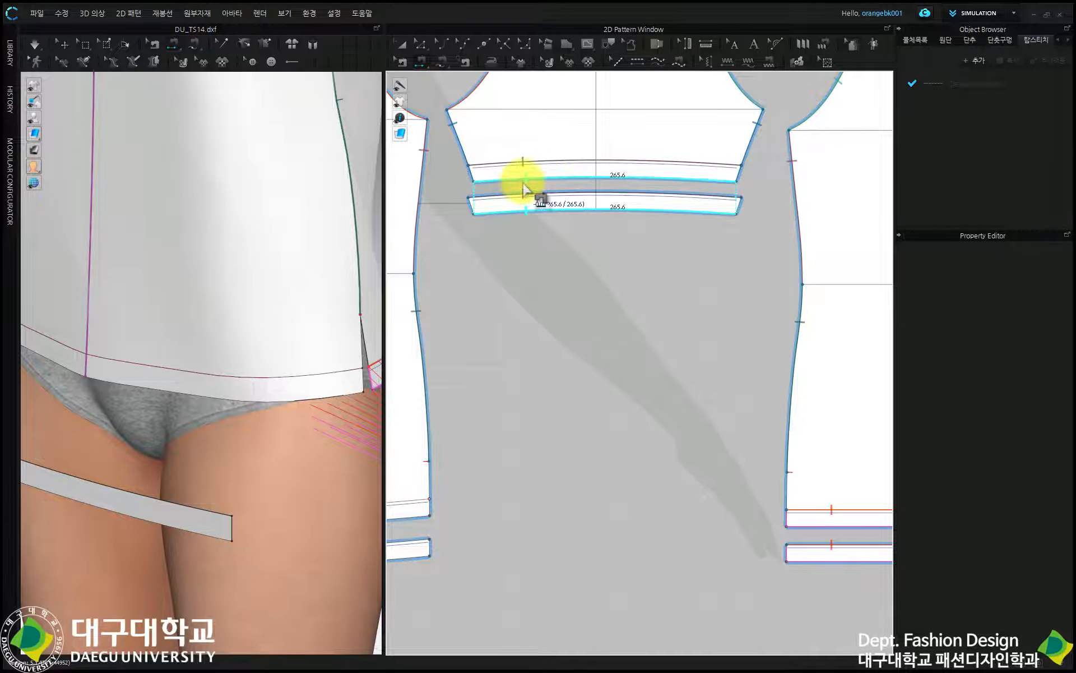
pyautogui.click(525, 179)
pyautogui.click(1043, 263)
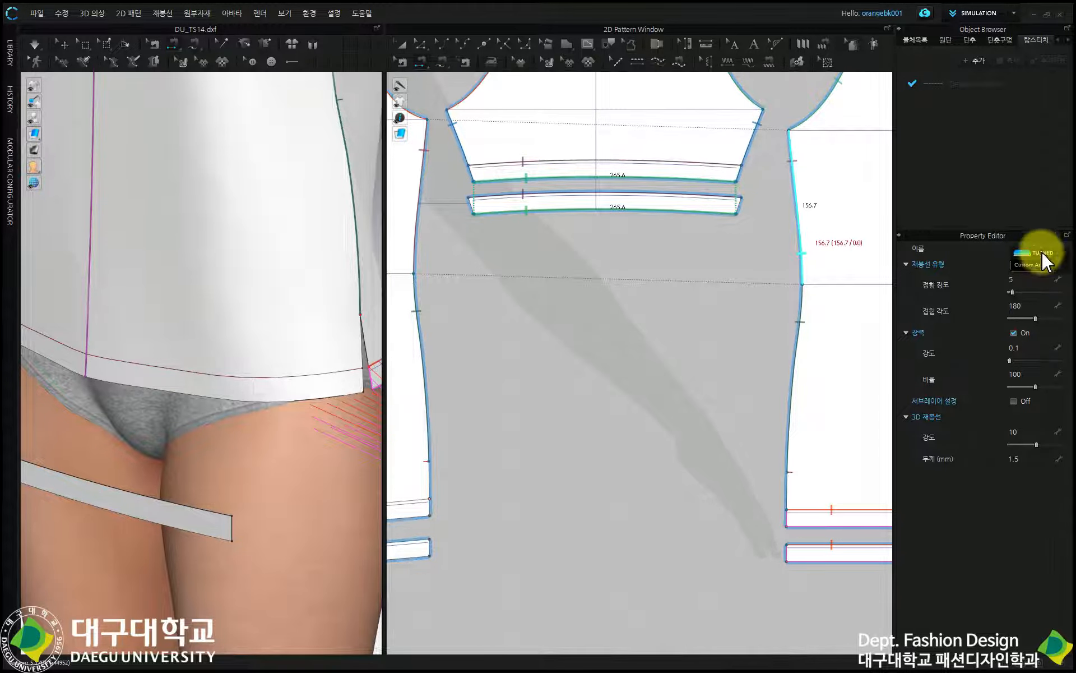
pyautogui.click(1036, 253)
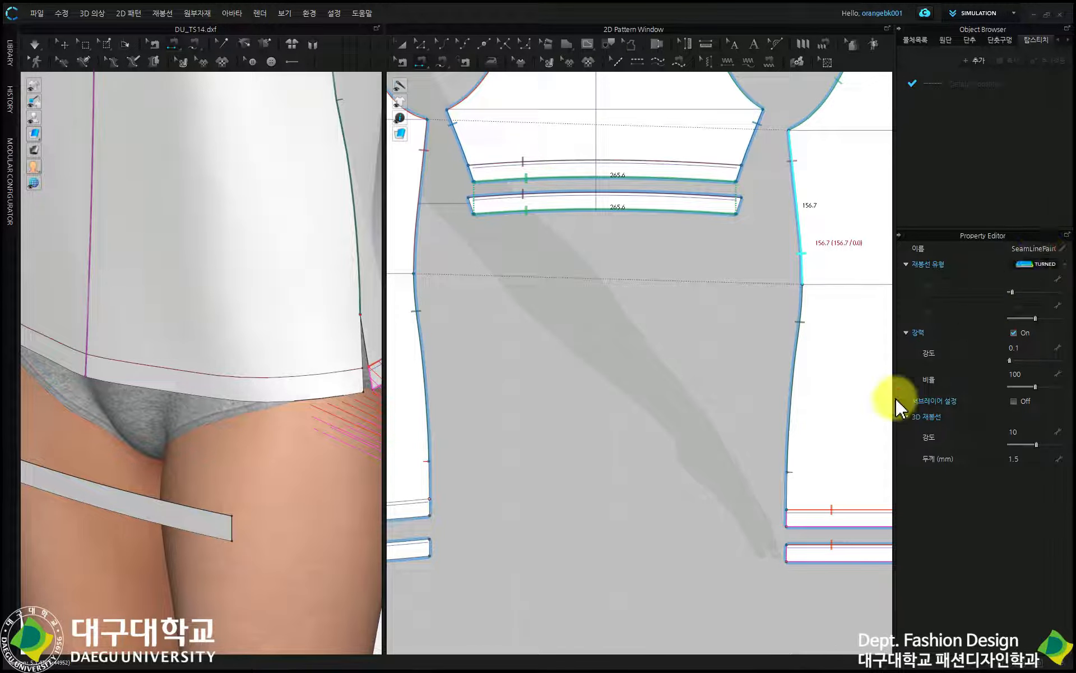
# Sew the two short side edges of the sleeve hem band to each other
pyautogui.click(741, 197)
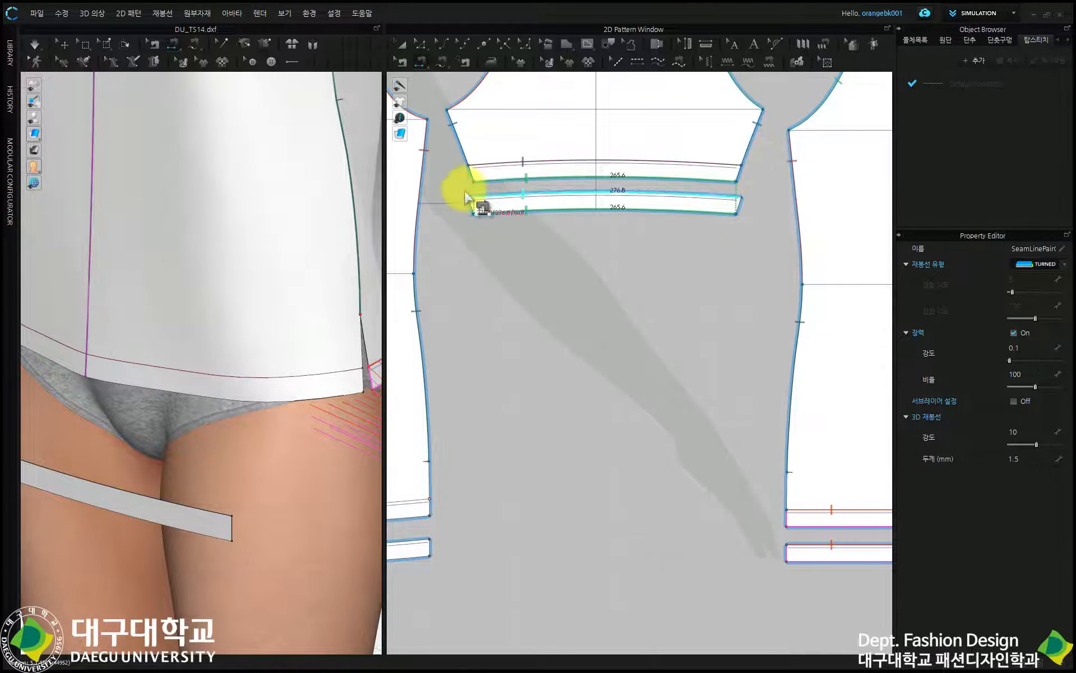
pyautogui.click(467, 196)
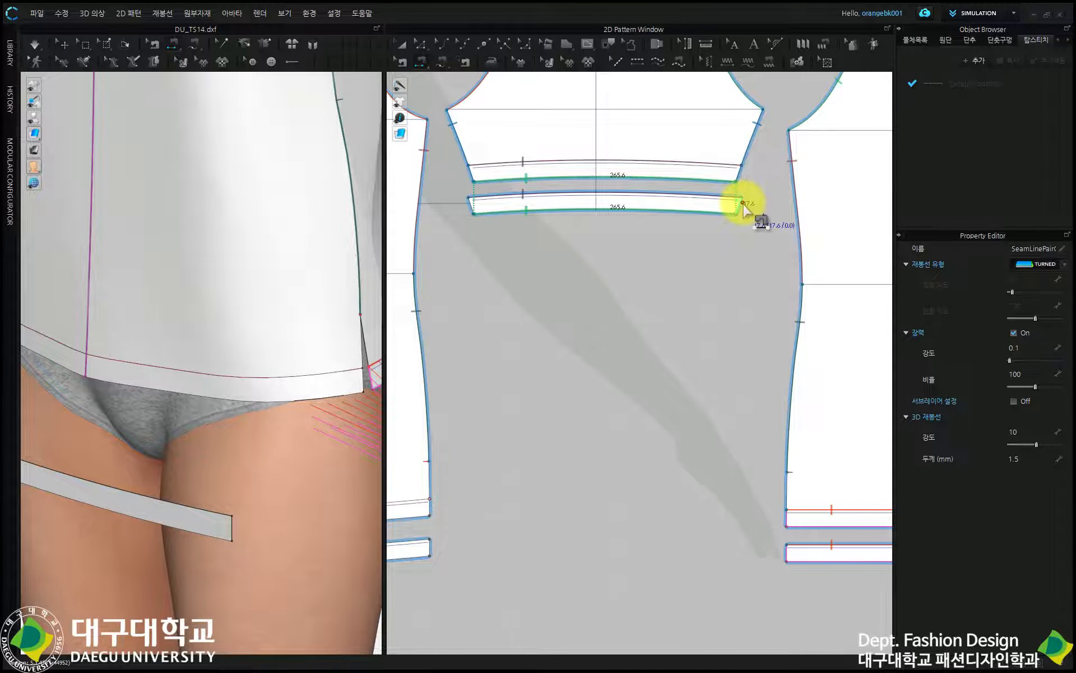
pyautogui.click(741, 204)
pyautogui.click(471, 207)
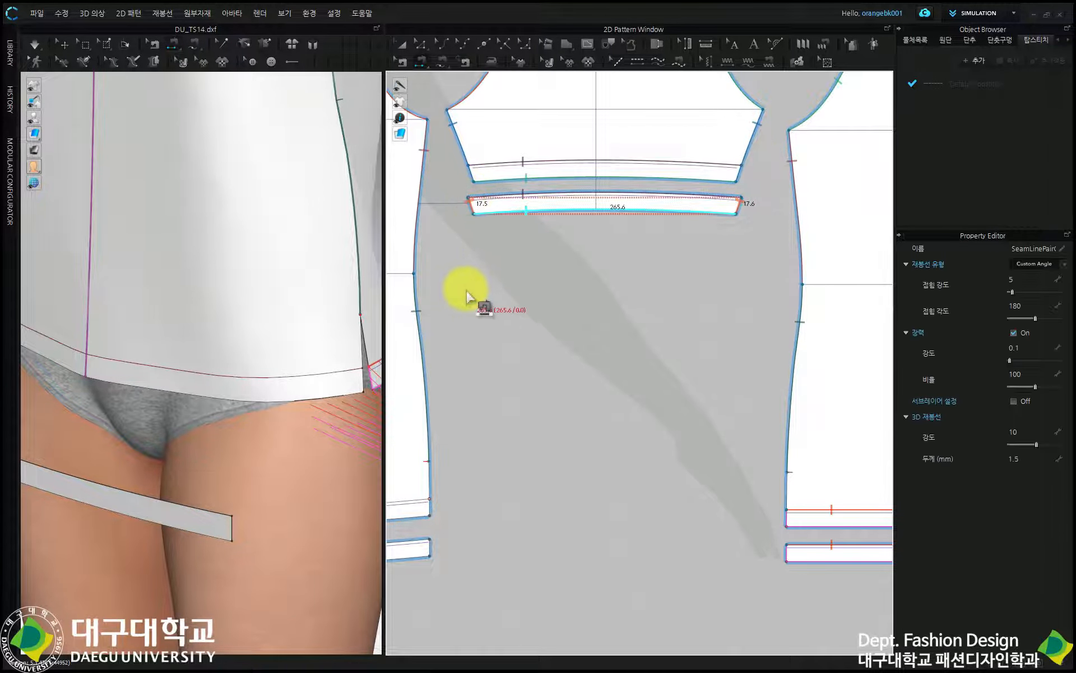
pyautogui.scroll(-2, 693, 263)
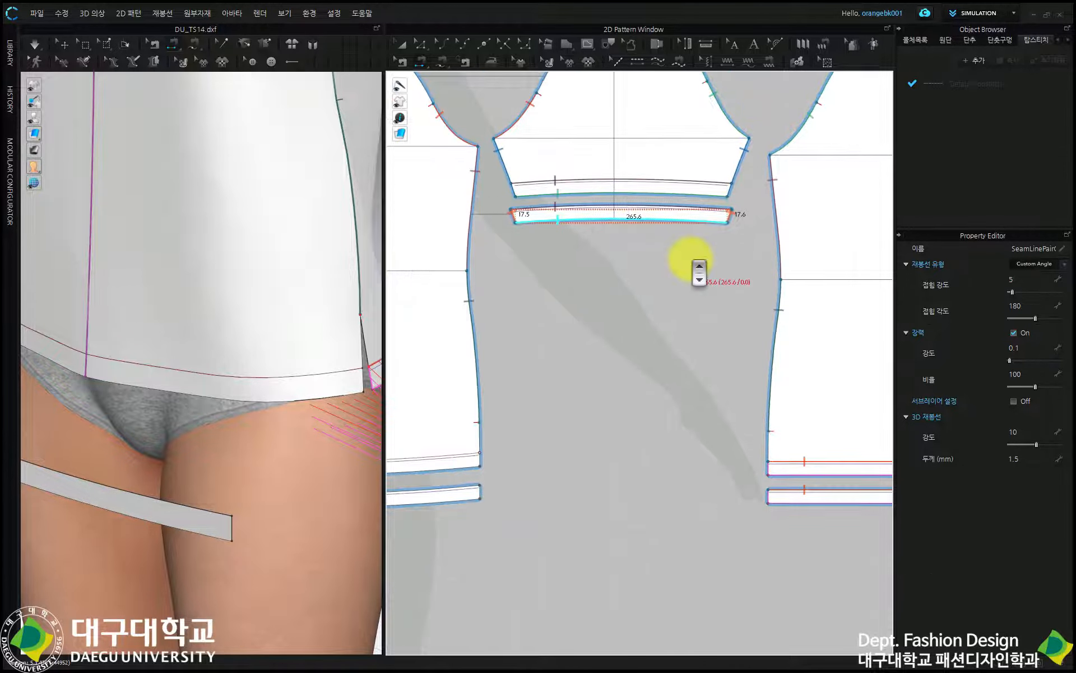
pyautogui.moveTo(608, 274); pyautogui.dragTo(697, 256, button='middle')
pyautogui.scroll(1, 710, 202)
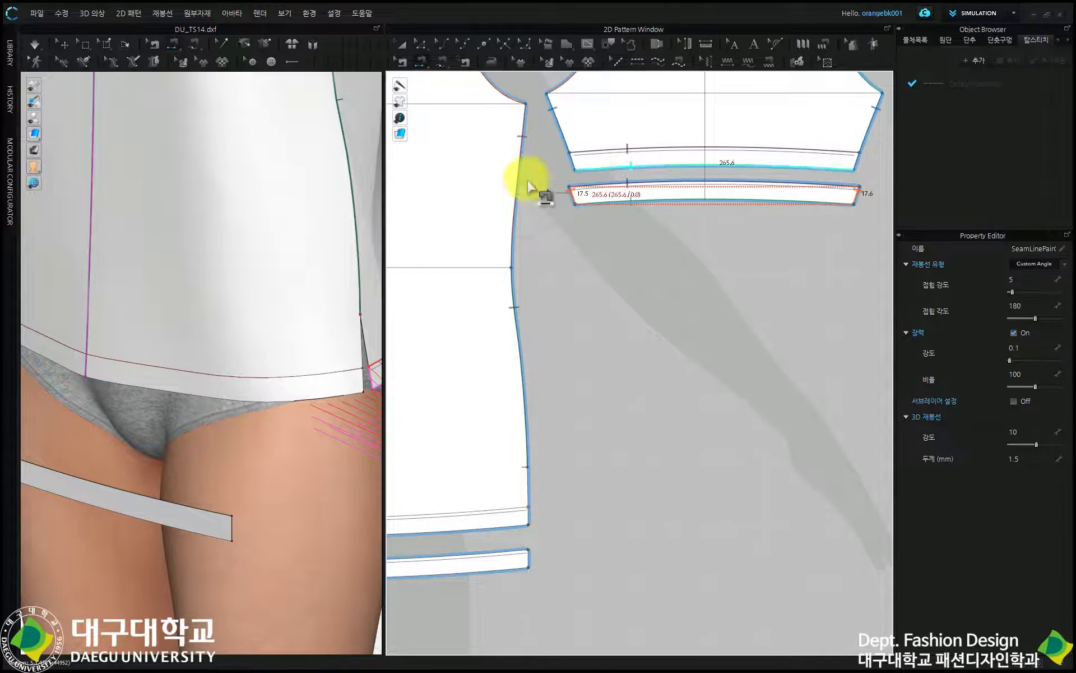
pyautogui.click(570, 193)
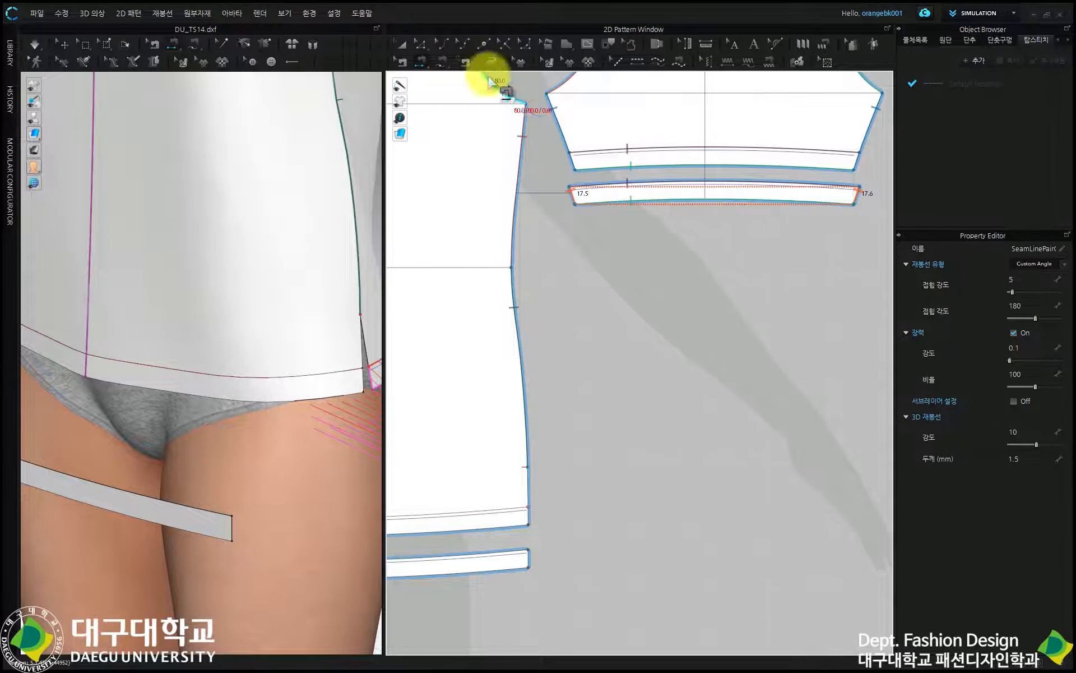
# Check the seam types on the sleeve hem band's bottom and upper edge seams
pyautogui.click(399, 63)
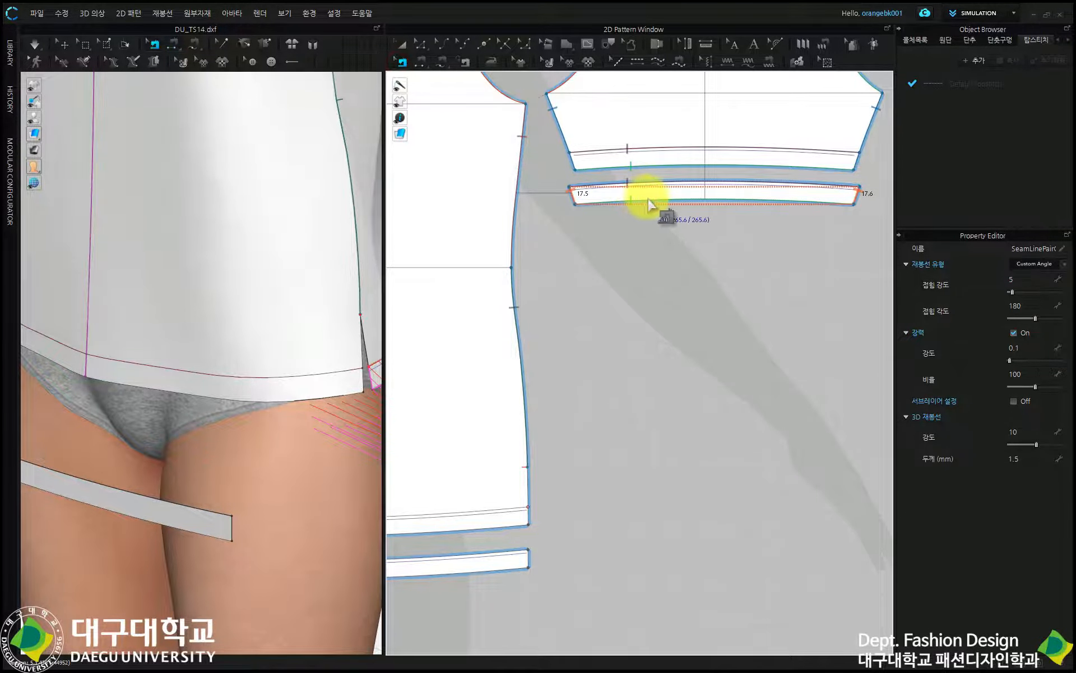
pyautogui.click(649, 204)
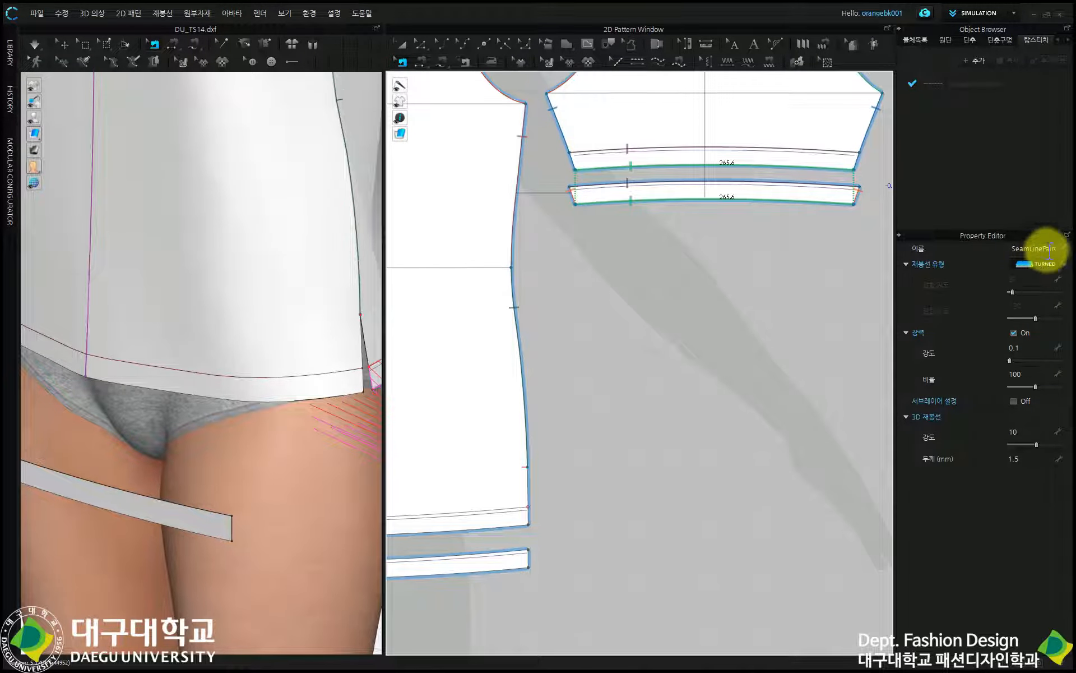
pyautogui.click(615, 148)
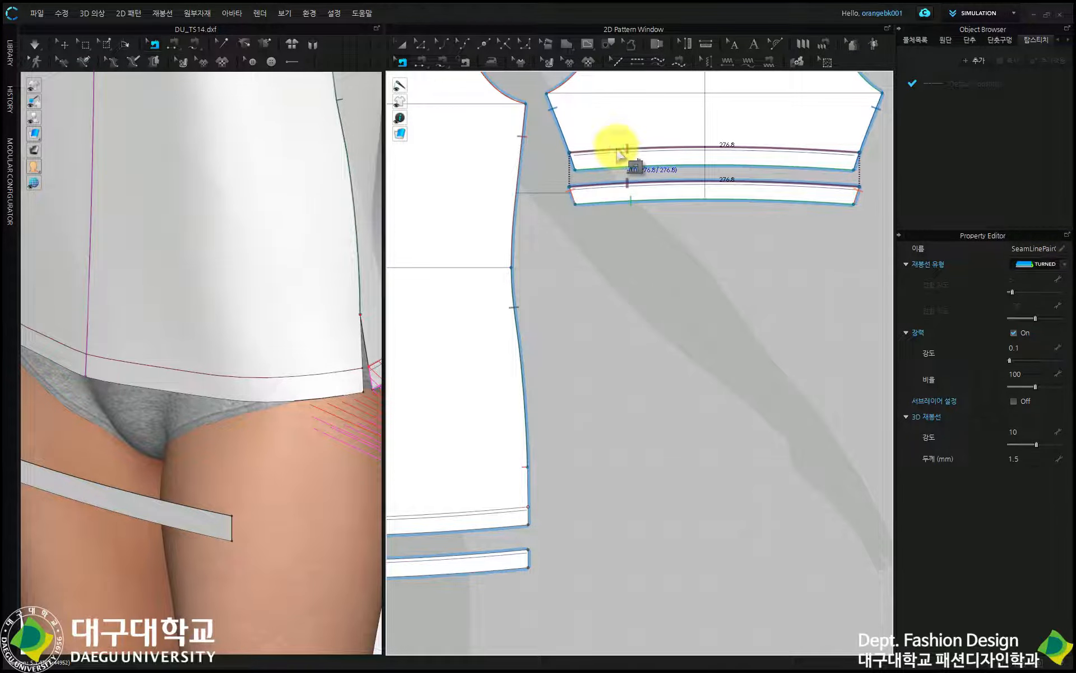
pyautogui.moveTo(618, 152); pyautogui.dragTo(630, 179)
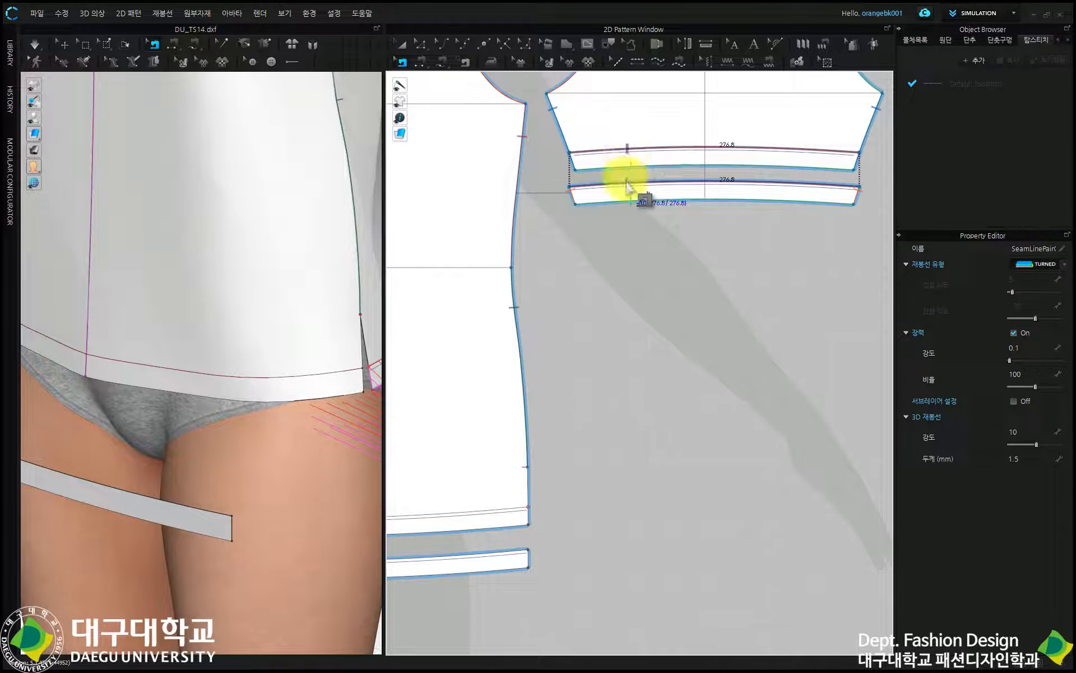
# Free-sew the front hem band's bottom and outer short edge to the front panel's hem and side edge, with the seam type Turned
pyautogui.scroll(-5, 577, 293)
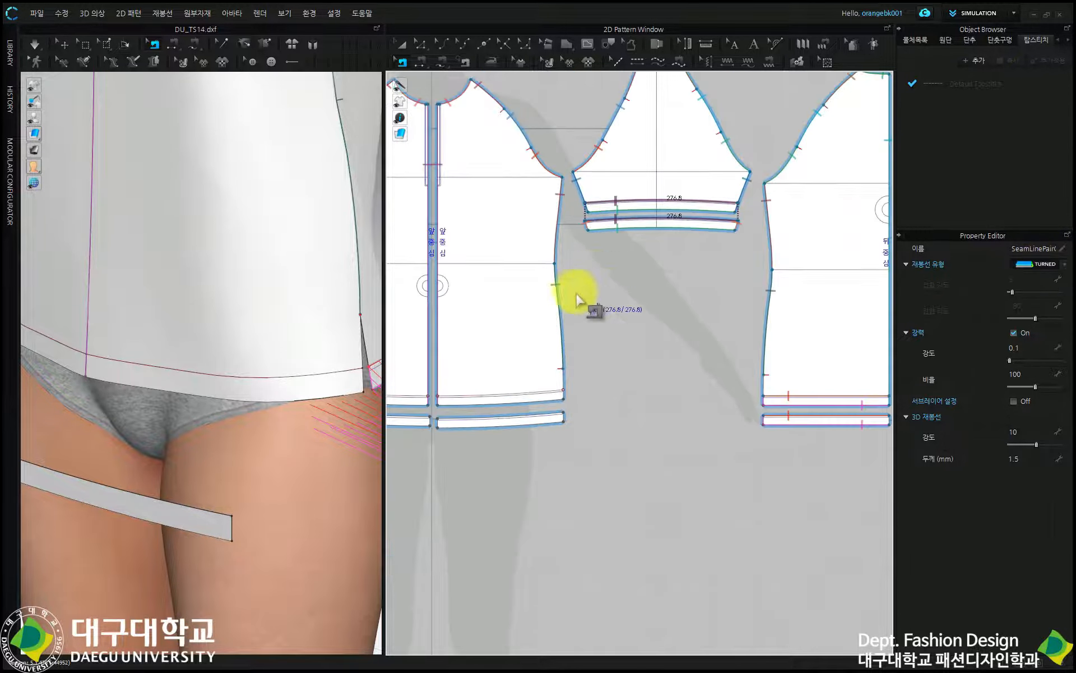
pyautogui.scroll(8, 721, 324)
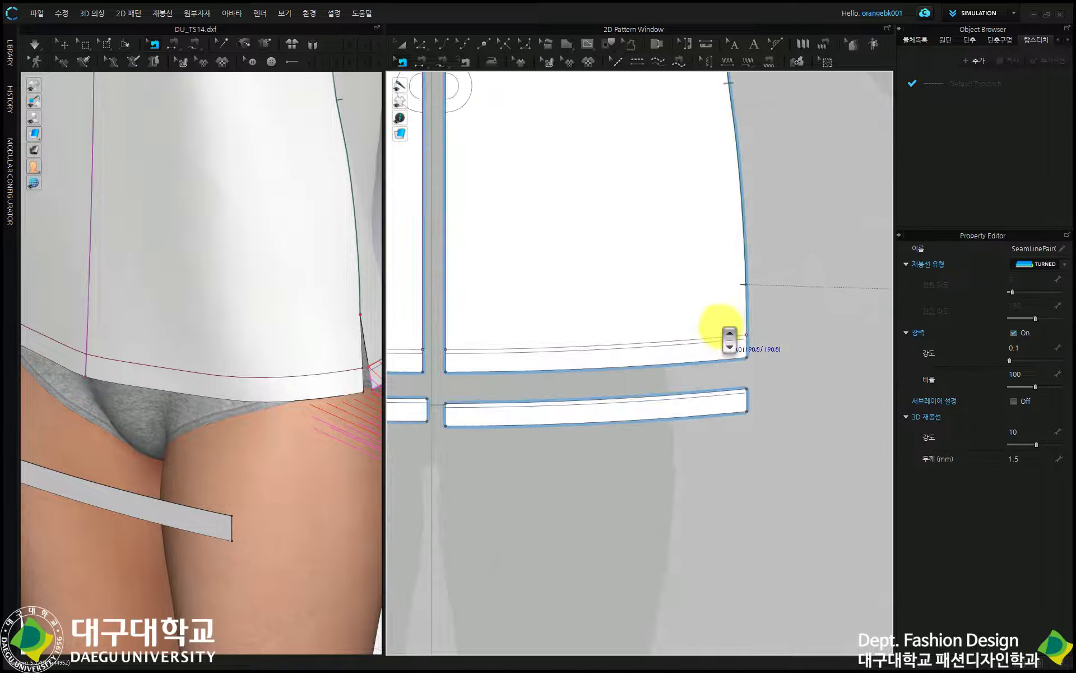
pyautogui.click(443, 61)
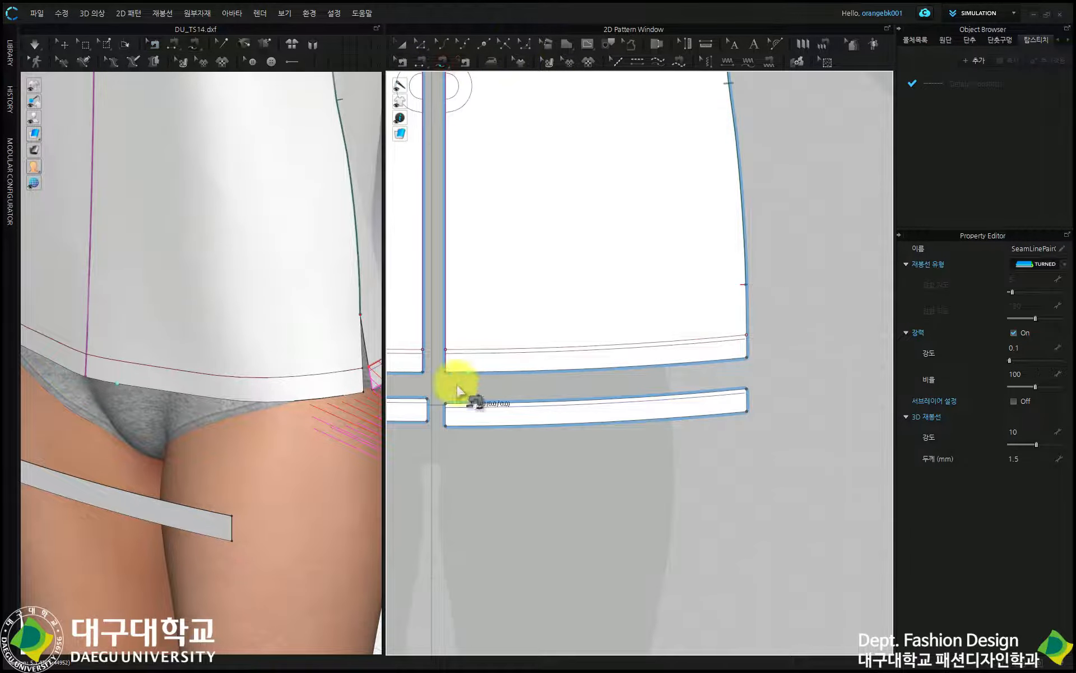
pyautogui.click(445, 426)
pyautogui.click(746, 392)
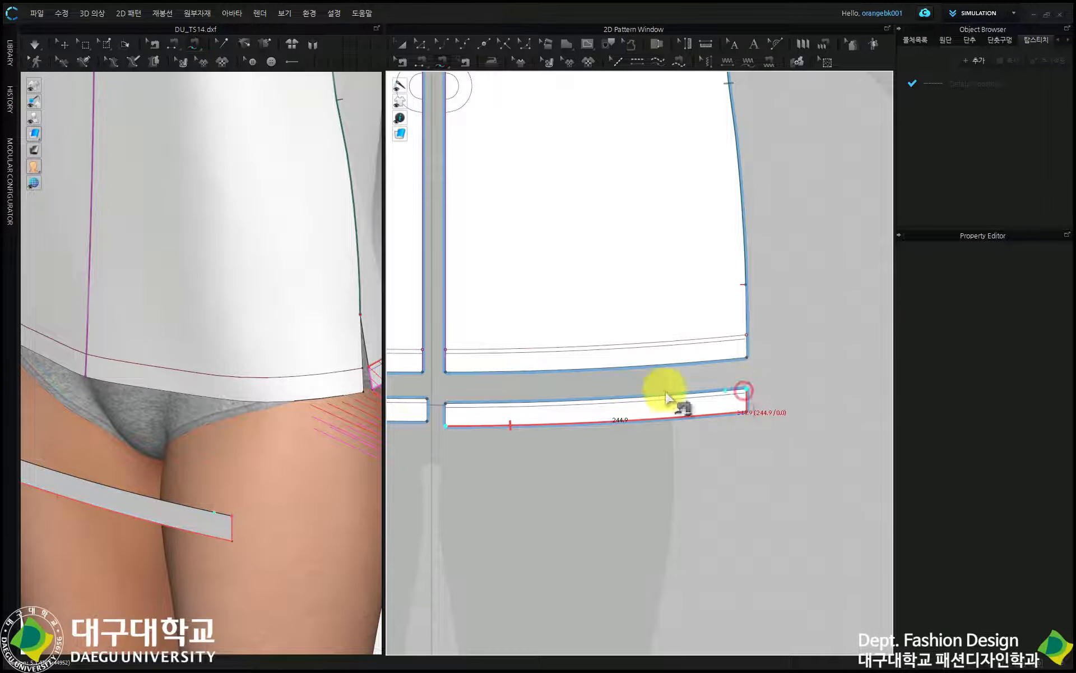
pyautogui.click(447, 378)
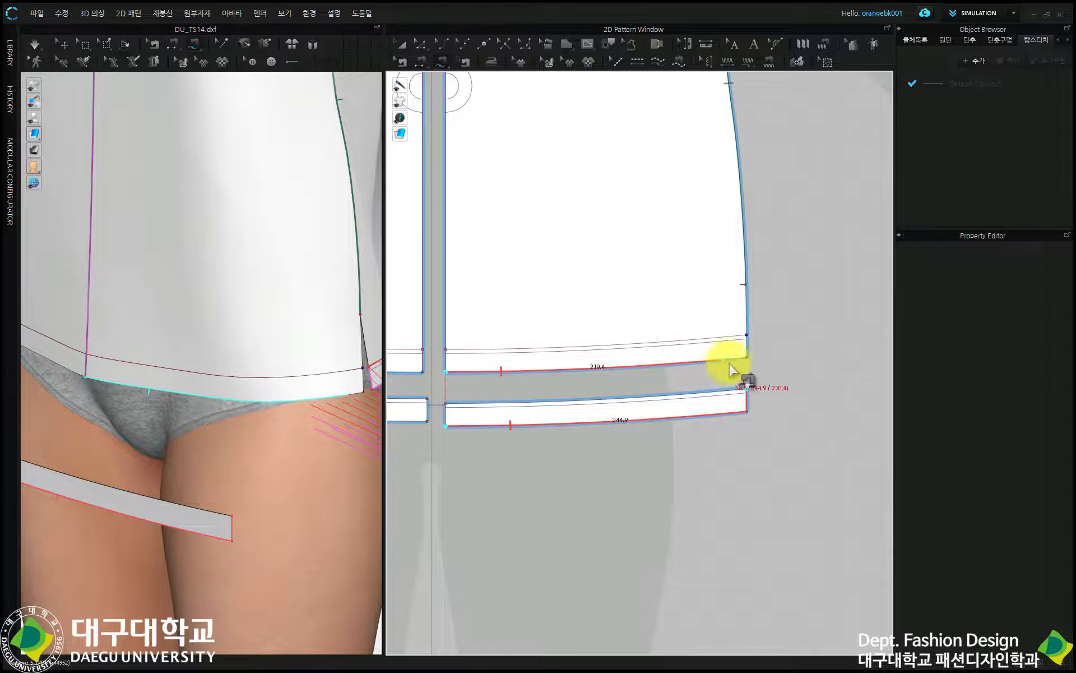
pyautogui.click(749, 337)
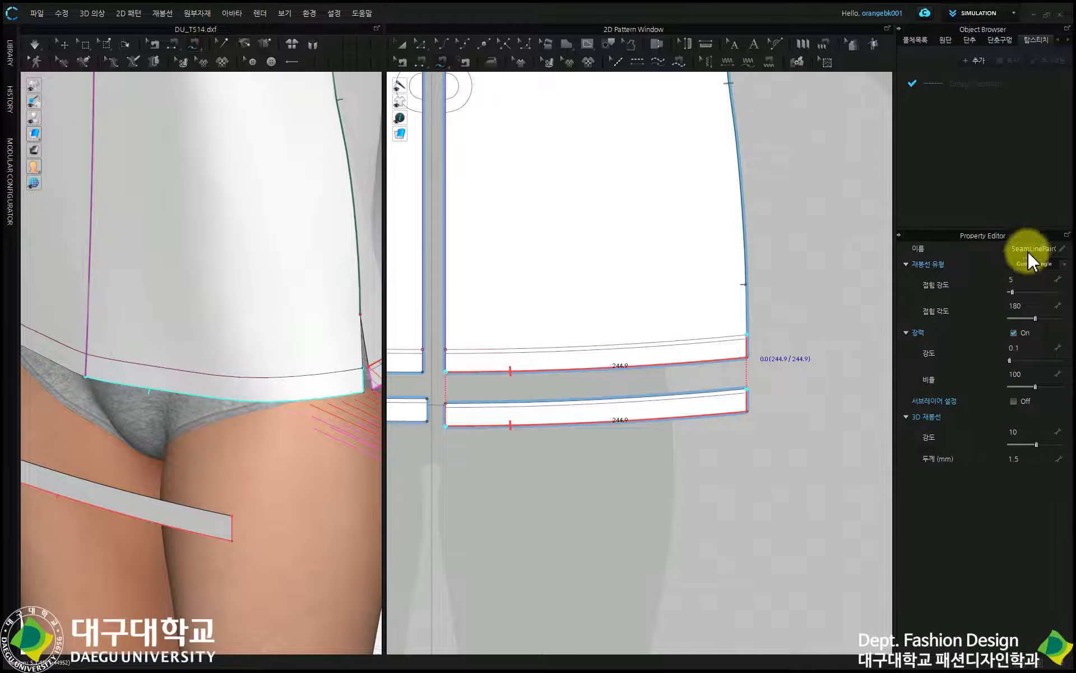
pyautogui.click(1028, 262)
pyautogui.click(1027, 254)
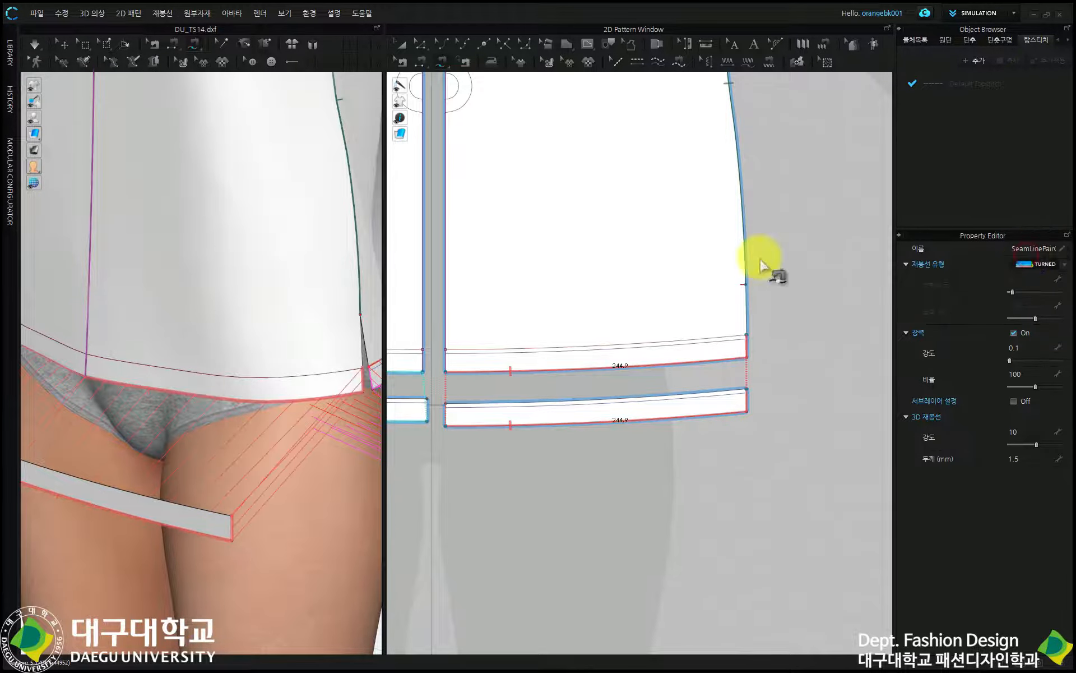
# Segment-sew the front panel's internal hem line to the upper edge of the front hem band as a Turned seam
pyautogui.click(422, 61)
pyautogui.click(478, 348)
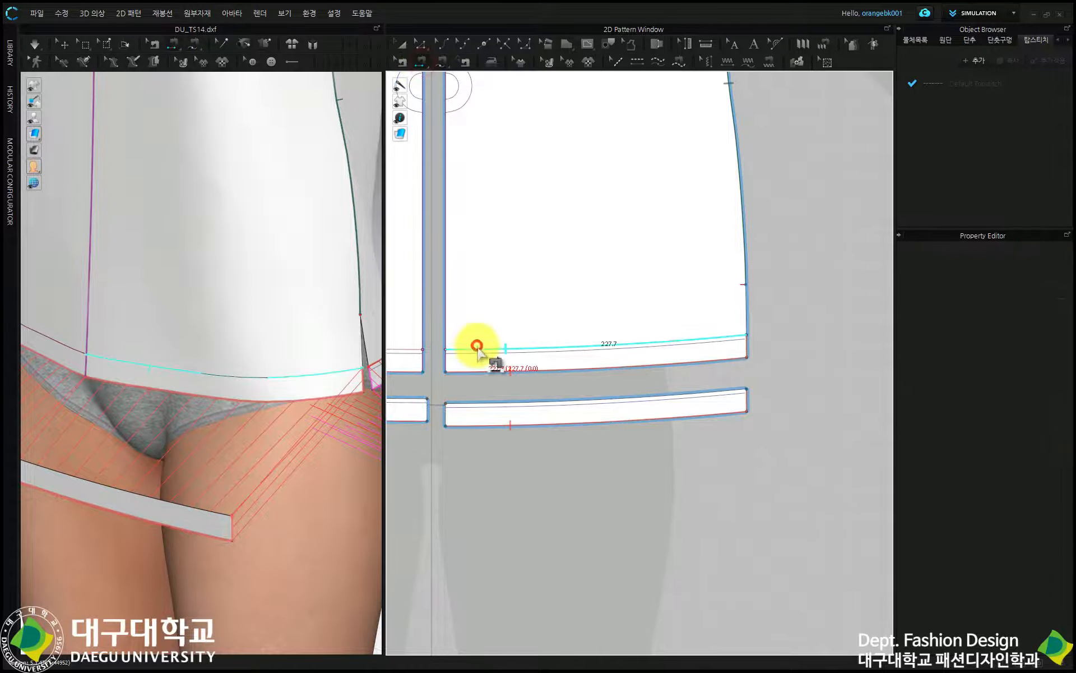
pyautogui.click(487, 406)
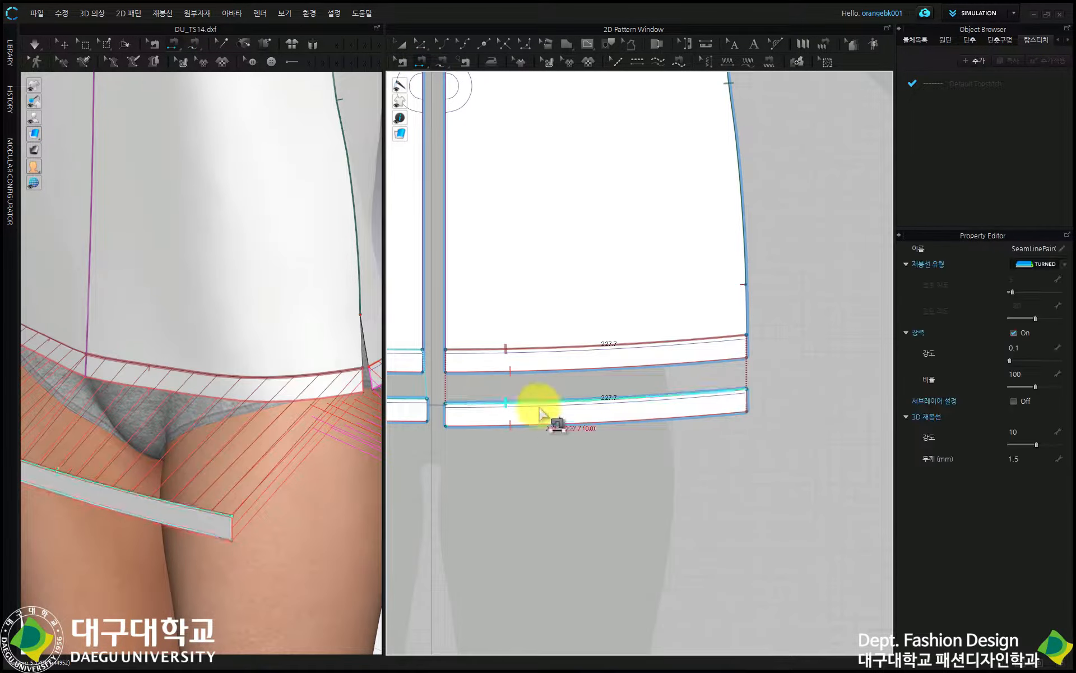
# Superimpose both front hem bands on the inside of the front panels they are sewn to
pyautogui.click(403, 44)
pyautogui.scroll(-5, 404, 271)
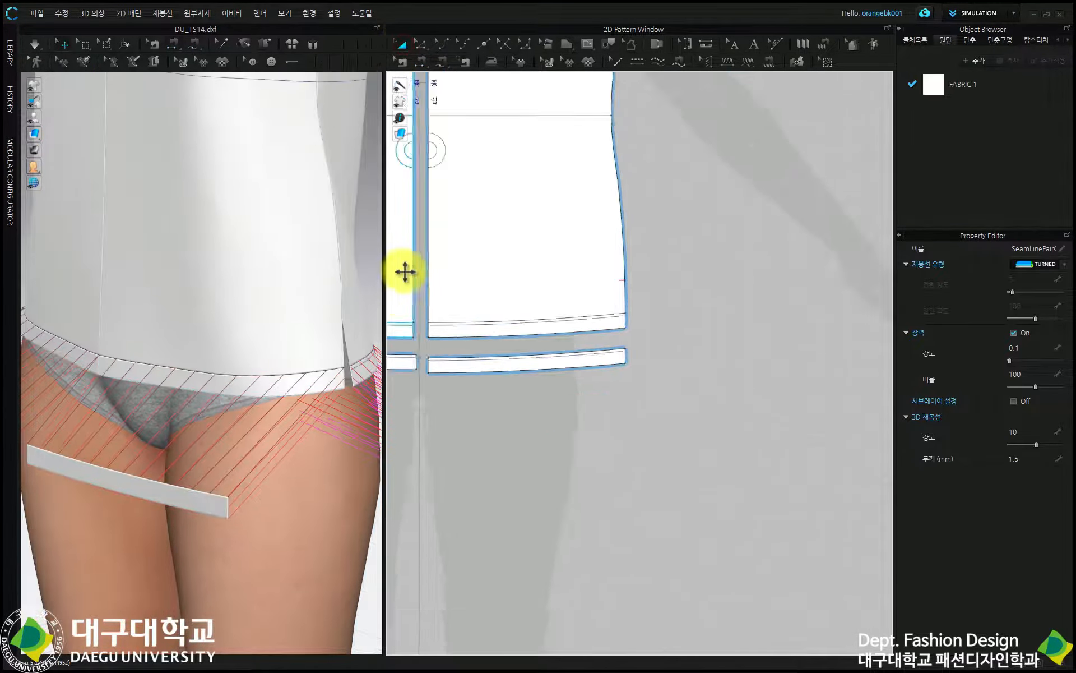
pyautogui.scroll(-3, 293, 312)
pyautogui.moveTo(384, 287); pyautogui.dragTo(556, 290)
pyautogui.scroll(-3, 312, 365)
pyautogui.moveTo(335, 366); pyautogui.dragTo(315, 374, button='right')
pyautogui.moveTo(202, 407); pyautogui.dragTo(290, 332, button='middle')
pyautogui.scroll(-3, 307, 357)
pyautogui.moveTo(296, 368); pyautogui.dragTo(328, 350, button='right')
pyautogui.scroll(5, 280, 364)
pyautogui.moveTo(289, 350); pyautogui.dragTo(335, 346, button='middle')
pyautogui.scroll(2, 325, 336)
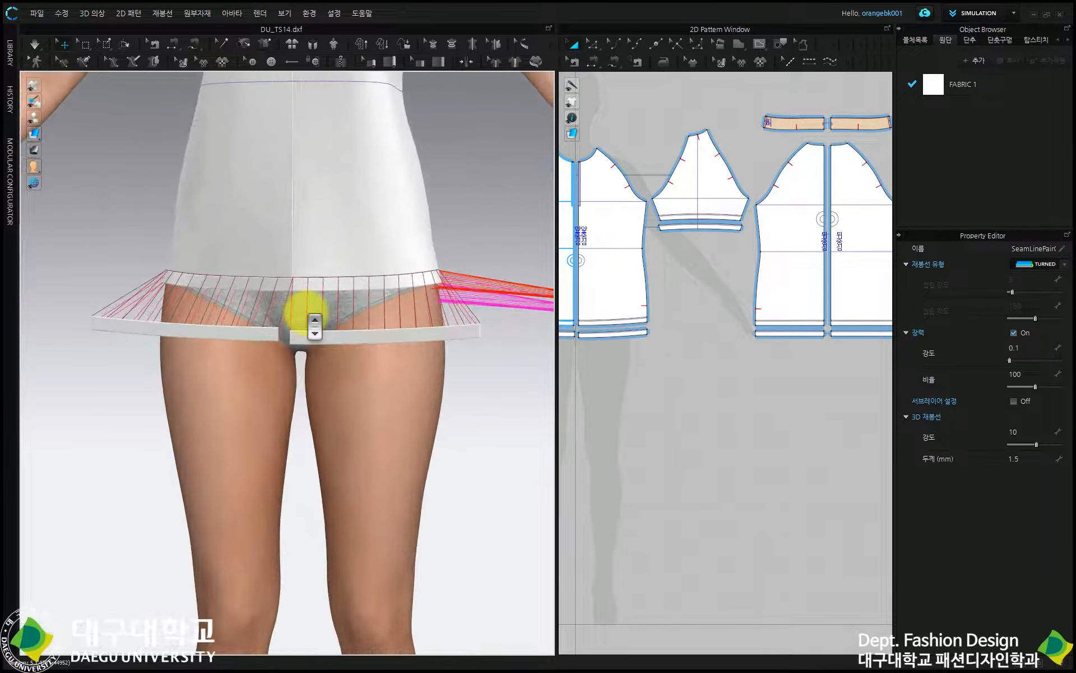
pyautogui.click(353, 340)
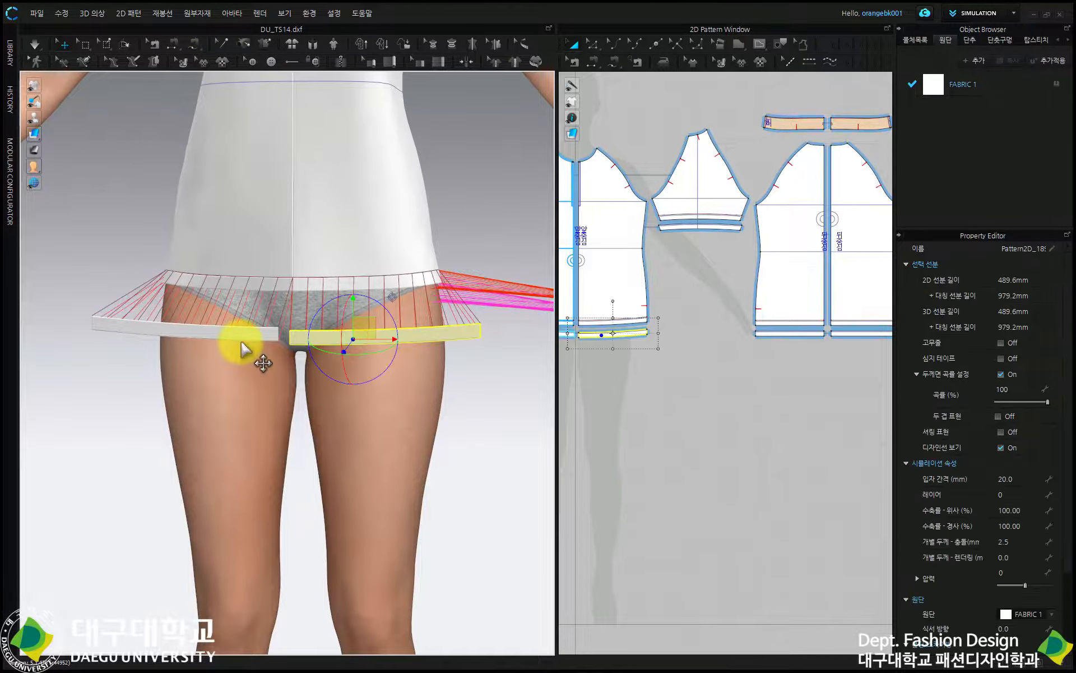
pyautogui.rightClick(247, 328)
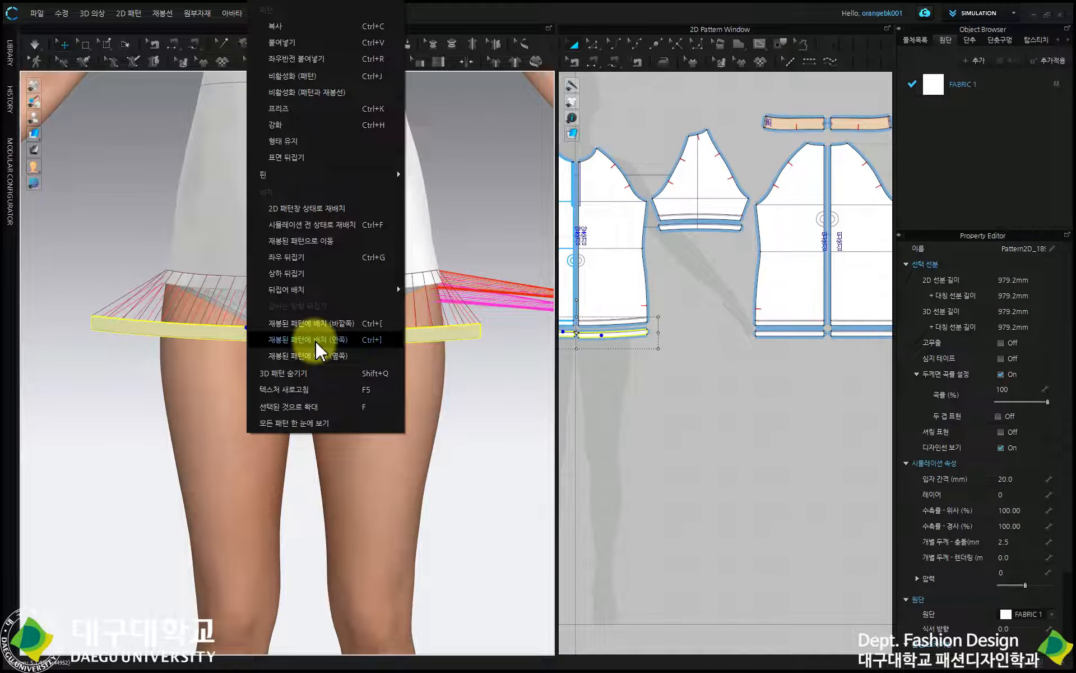
pyautogui.click(316, 341)
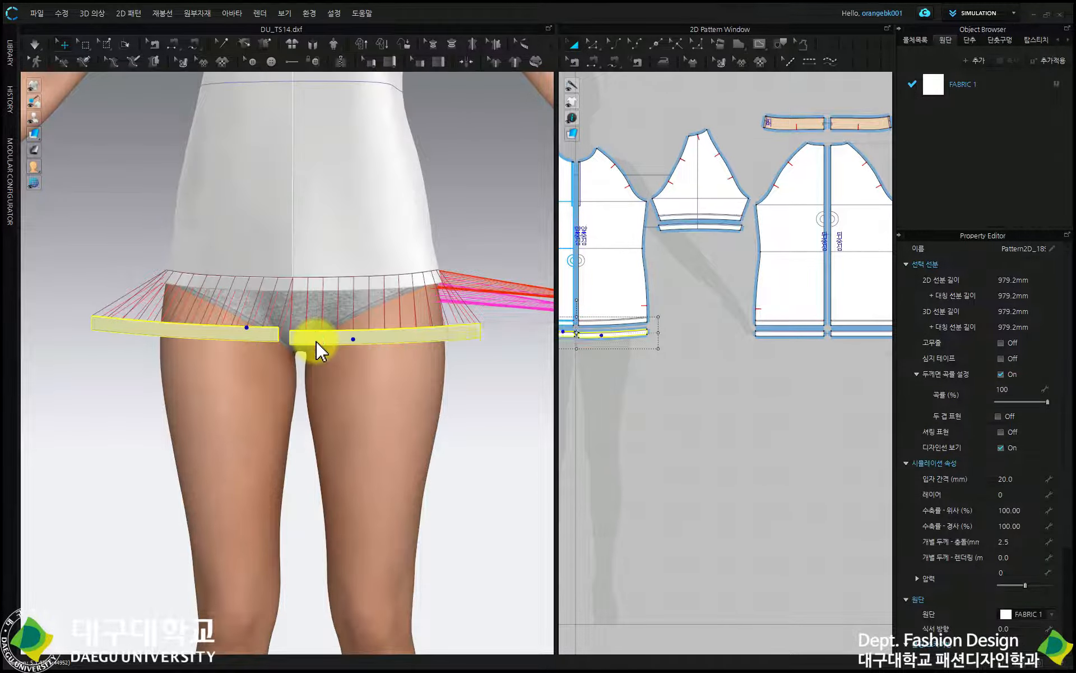
# Superimpose both back hem bands on the inside of the back panels they are sewn to
pyautogui.scroll(-5, 315, 339)
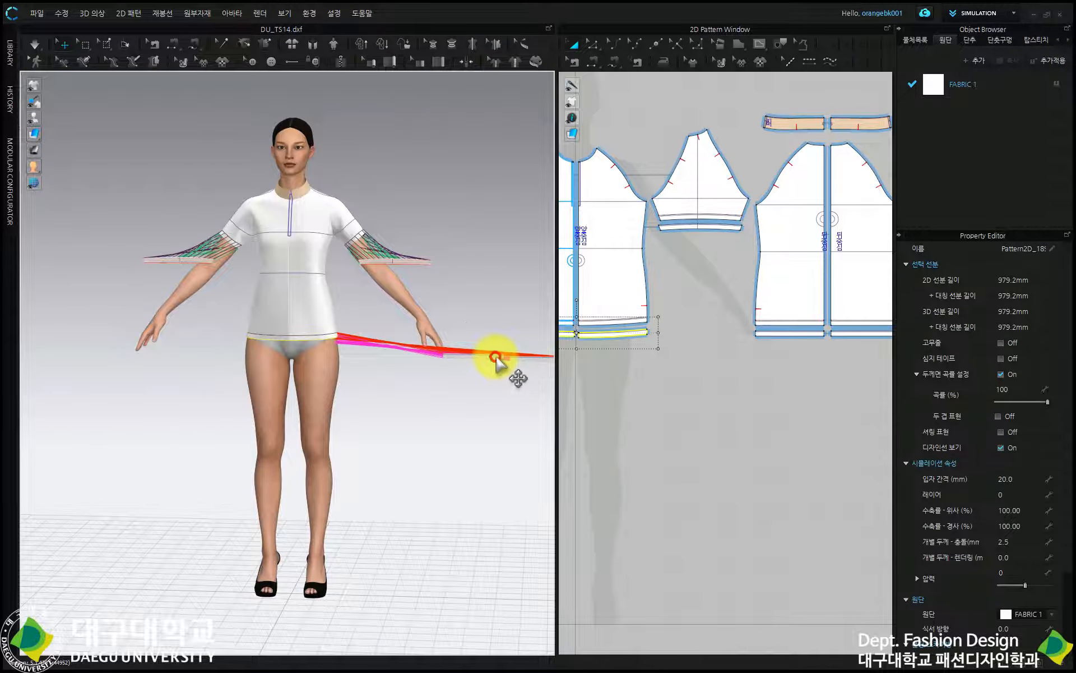
pyautogui.click(496, 357)
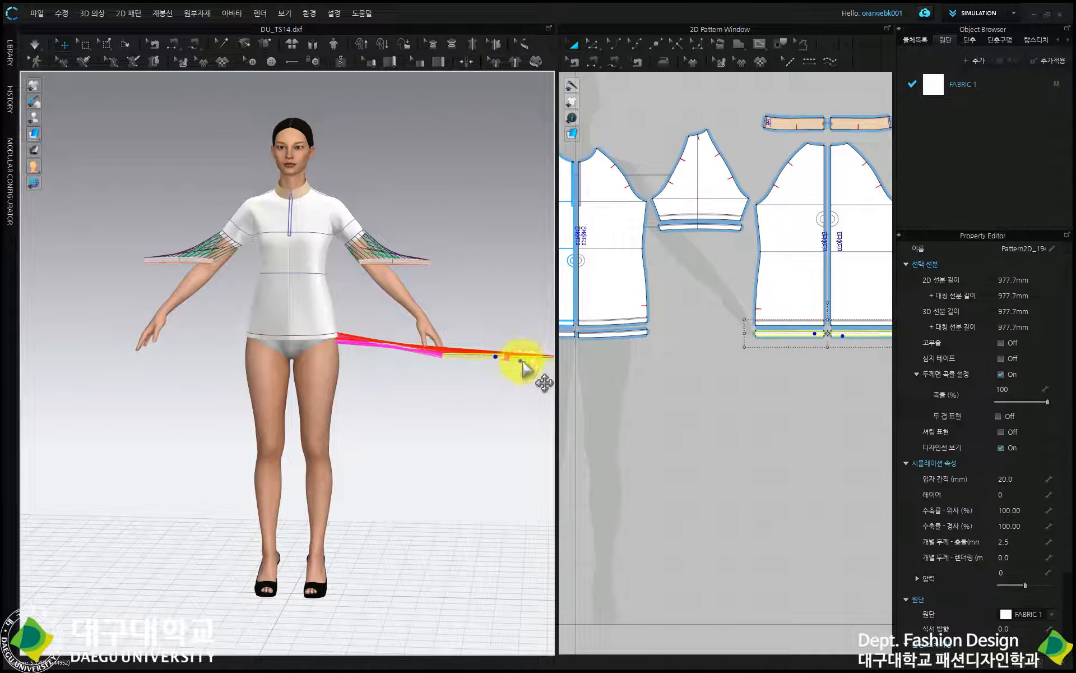
pyautogui.rightClick(523, 368)
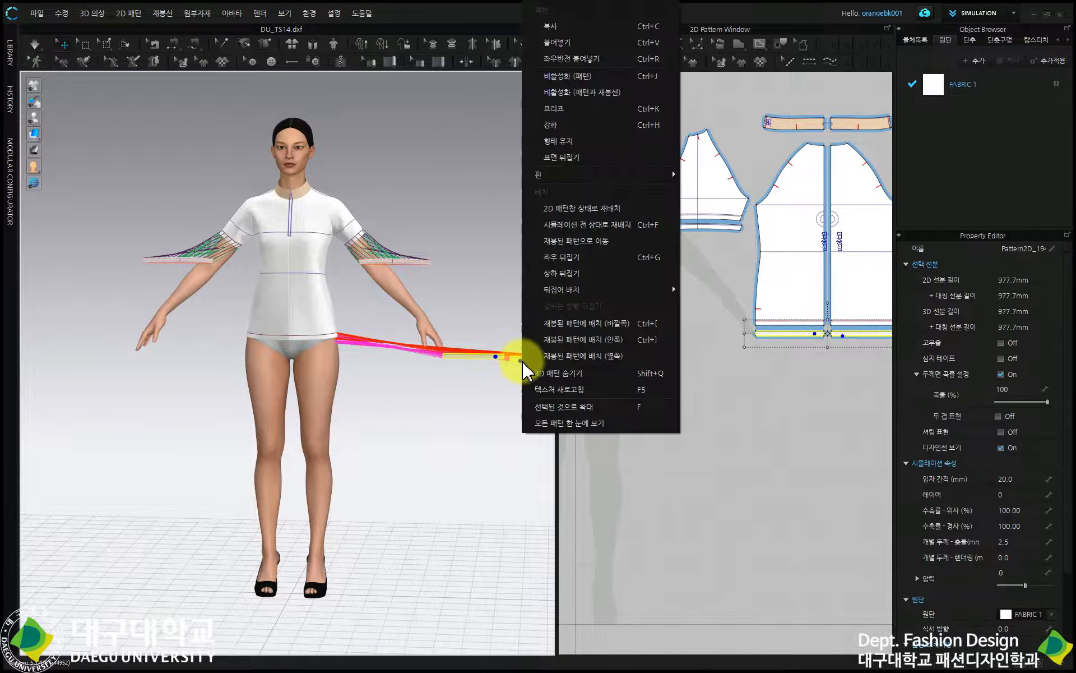
pyautogui.click(608, 340)
# Superimpose the sleeve hem bands on the inside of both sleeves
pyautogui.press('8')
pyautogui.scroll(3, 302, 352)
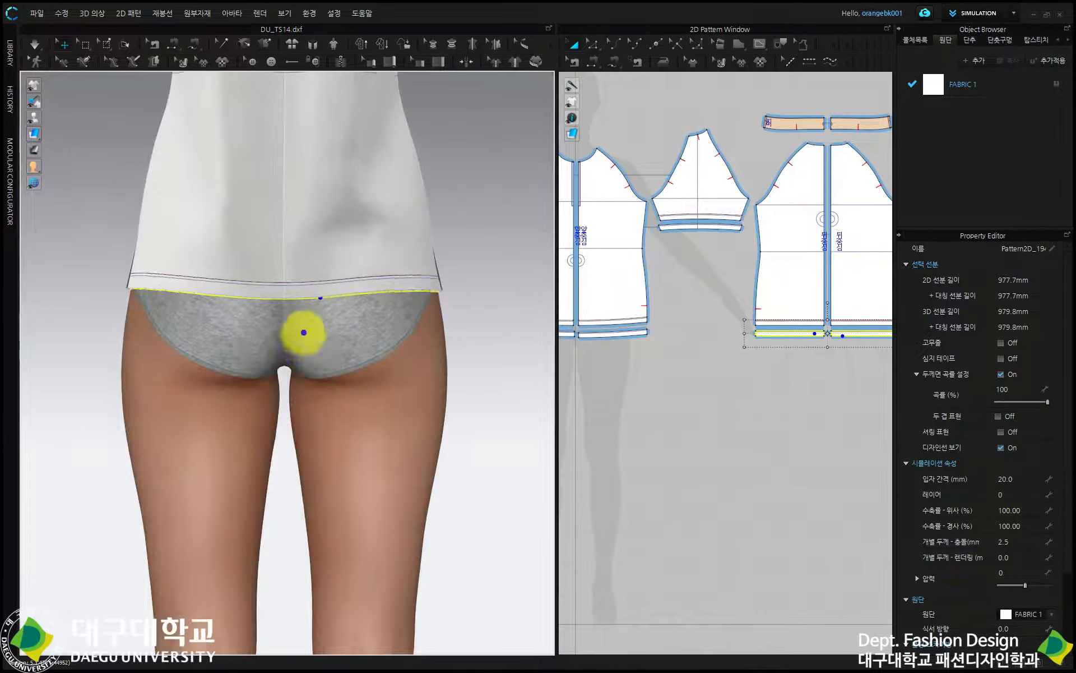
pyautogui.moveTo(303, 329); pyautogui.dragTo(373, 275, button='right')
pyautogui.press('2')
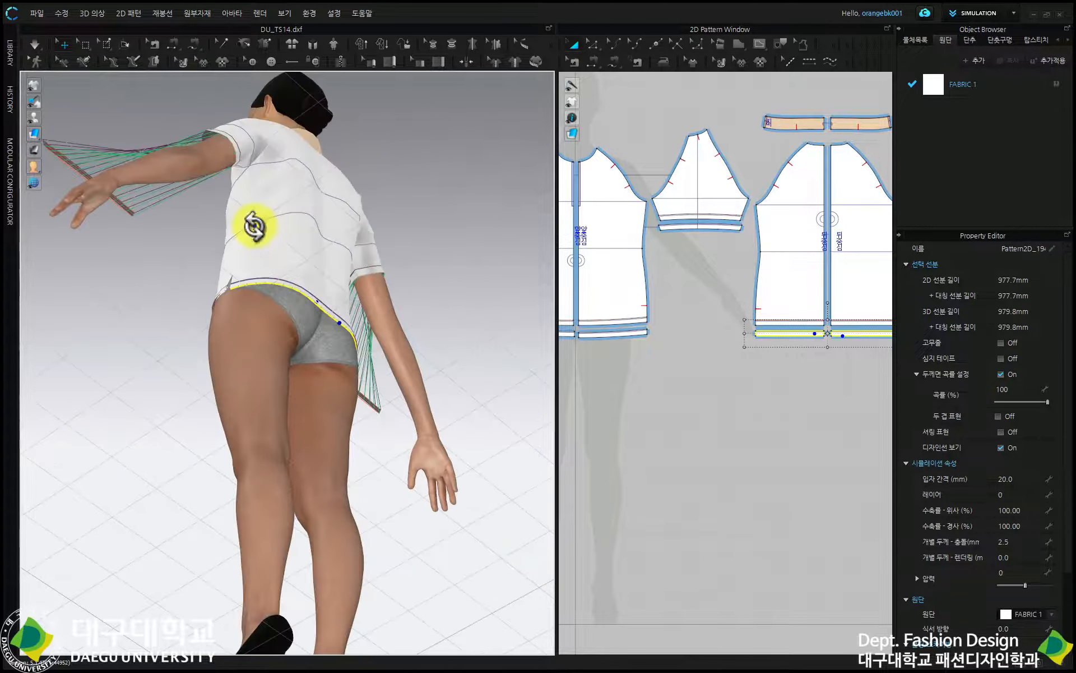
pyautogui.rightClick(492, 238)
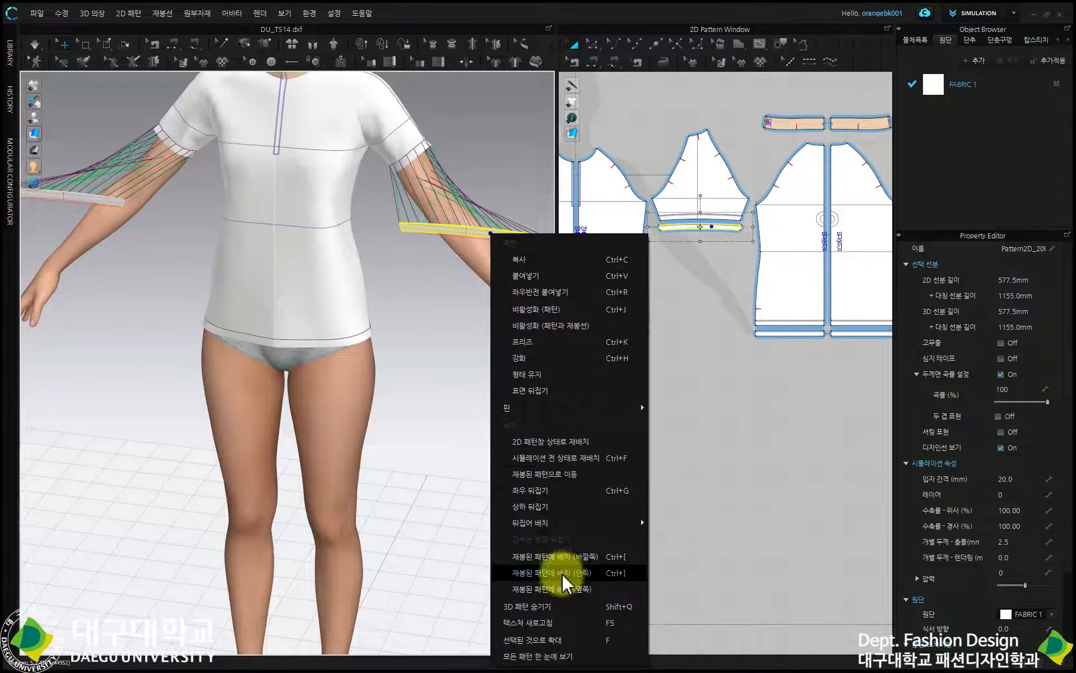
pyautogui.click(563, 573)
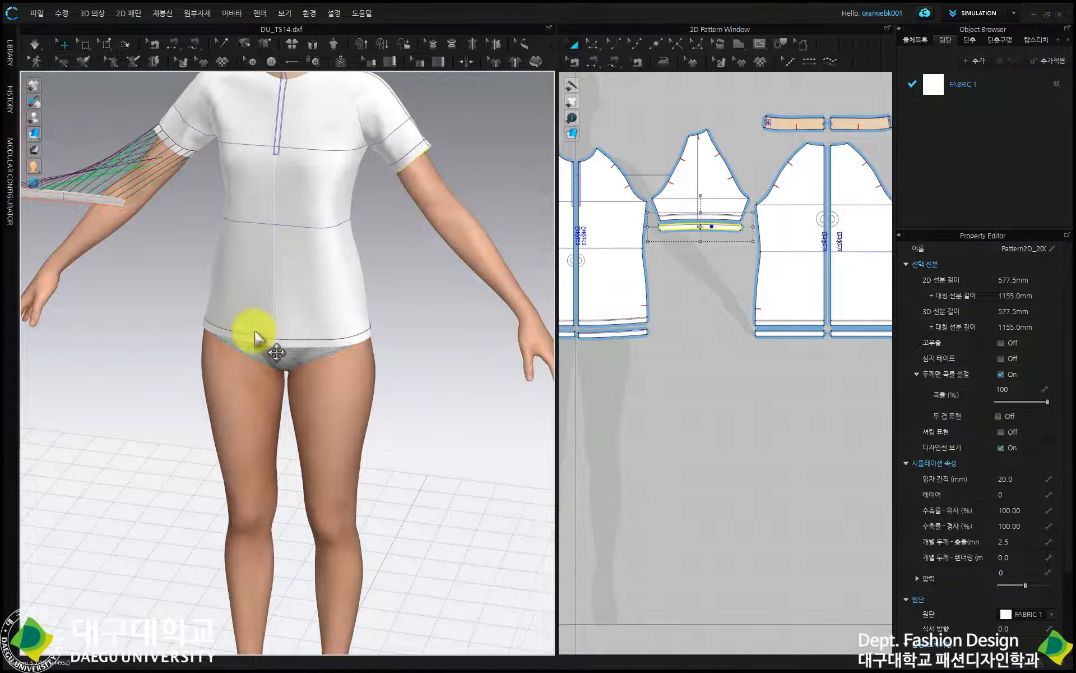
pyautogui.rightClick(79, 201)
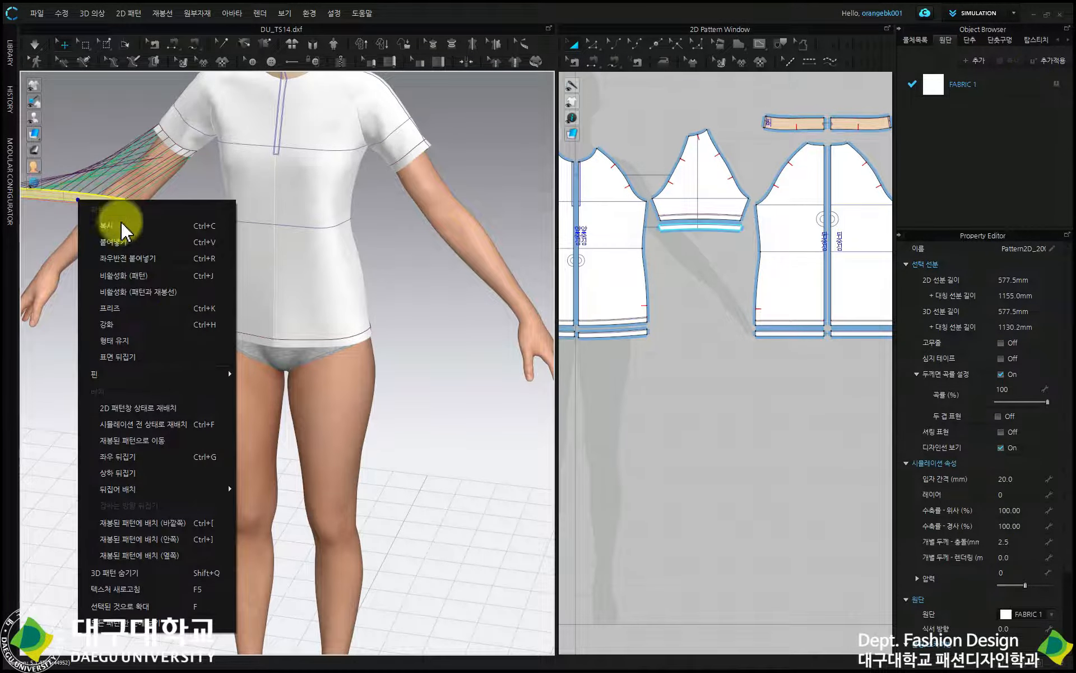
pyautogui.click(212, 546)
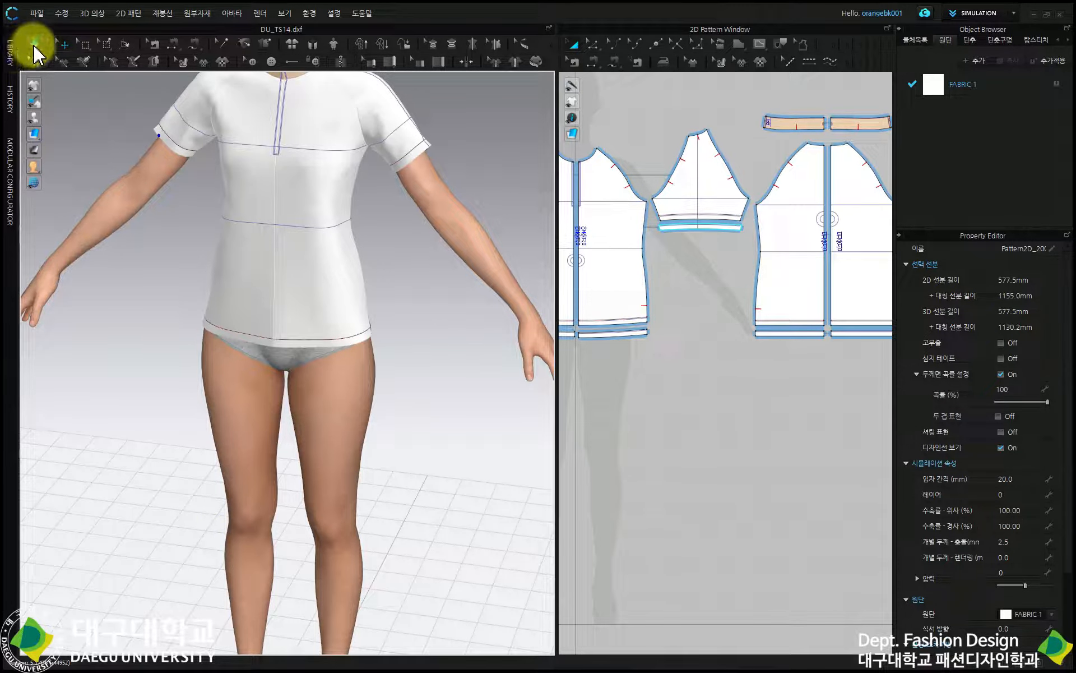
# Simulate the garment to settle the hem bands, tug both sleeves at their hems, and stop the simulation
pyautogui.click(34, 47)
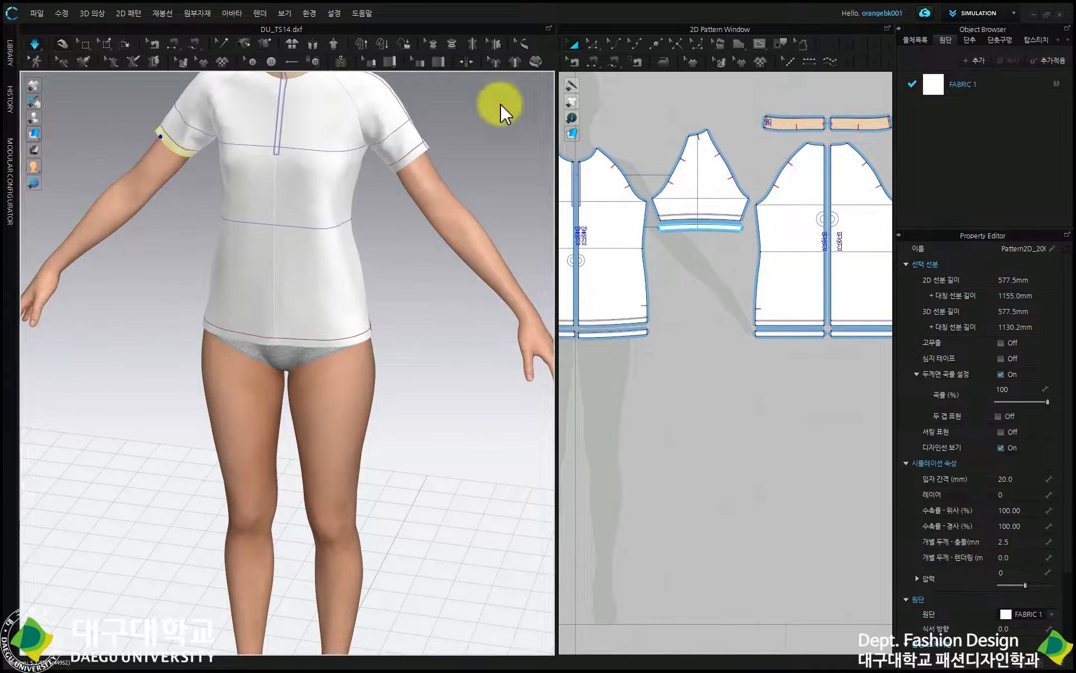
pyautogui.click(418, 134)
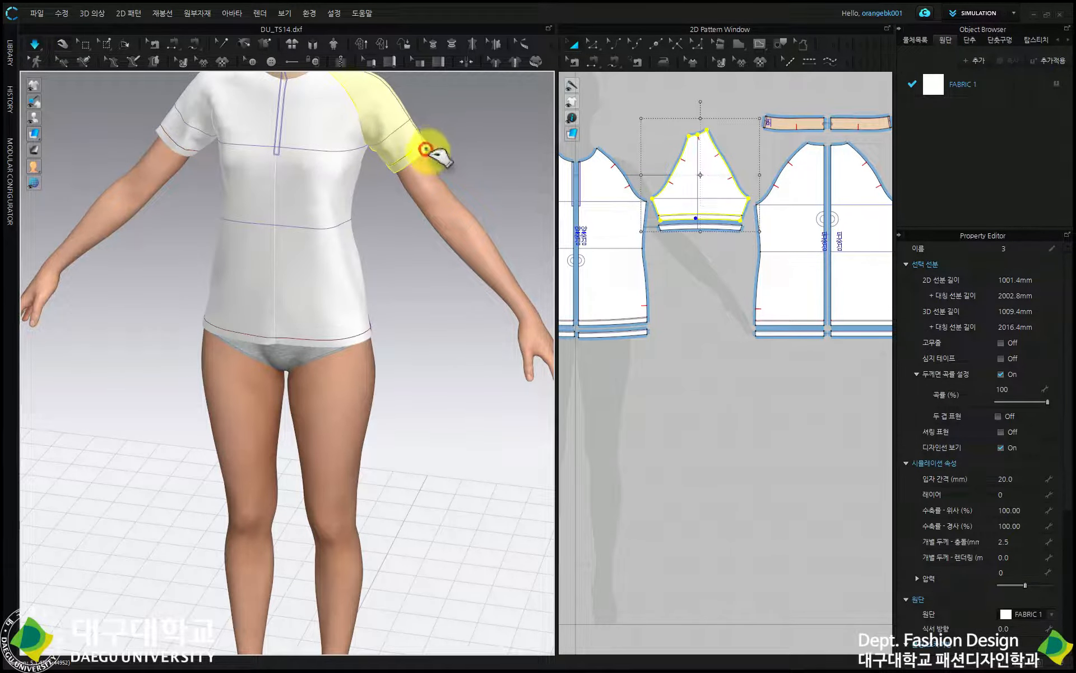
pyautogui.click(194, 150)
pyautogui.click(34, 47)
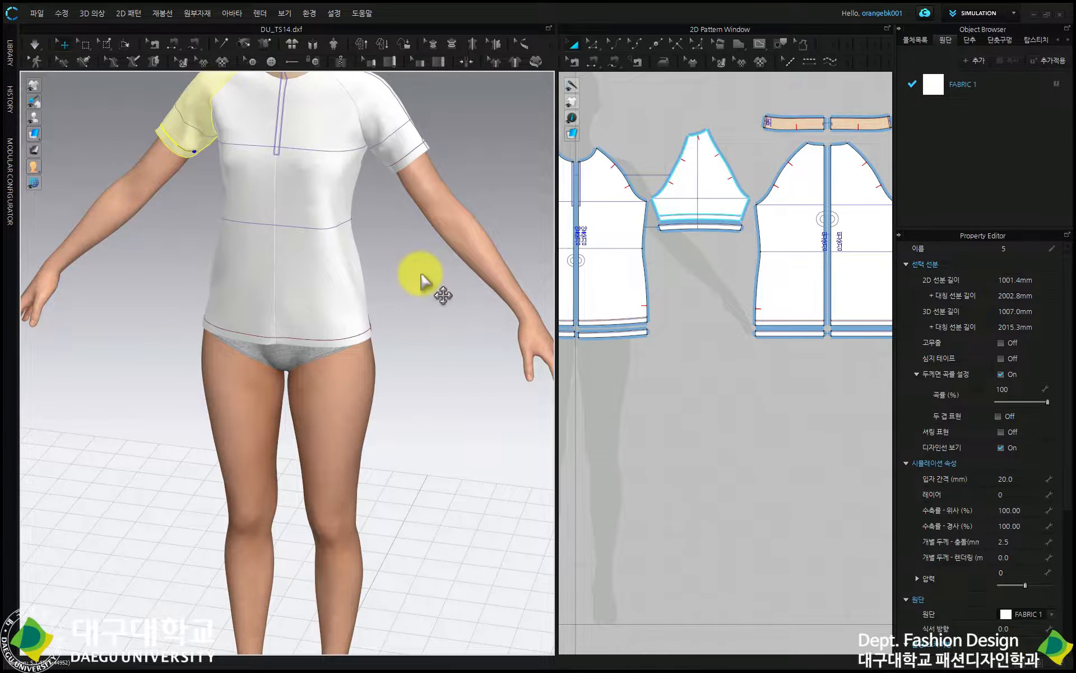
# Examine the finished body and sleeve hems on the draped shirt from the front and side
pyautogui.scroll(-5, 422, 274)
pyautogui.click(368, 310)
pyautogui.scroll(5, 313, 288)
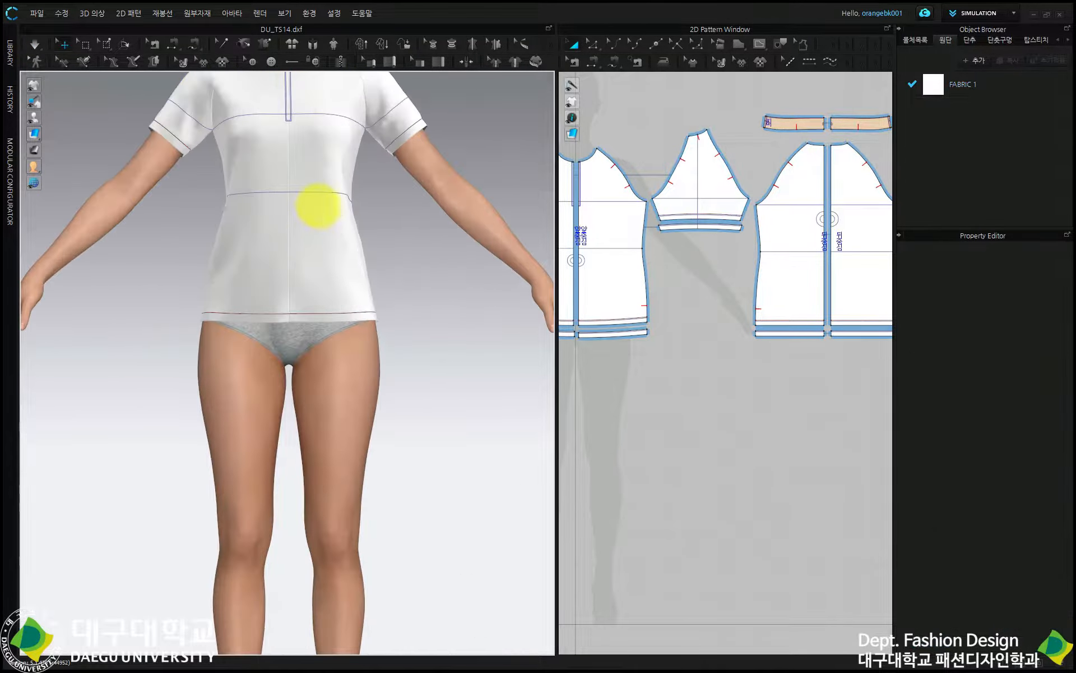
pyautogui.moveTo(409, 315); pyautogui.dragTo(389, 331, button='right')
pyautogui.scroll(3, 314, 461)
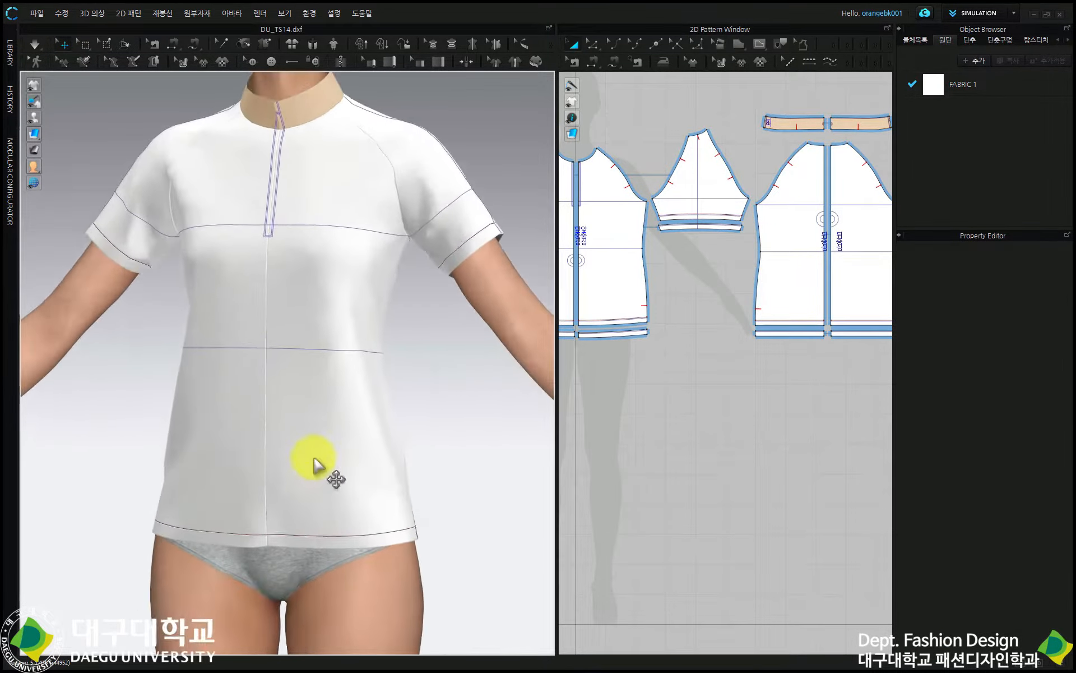
pyautogui.moveTo(312, 471); pyautogui.dragTo(299, 363, button='middle')
pyautogui.moveTo(351, 373); pyautogui.dragTo(308, 385, button='right')
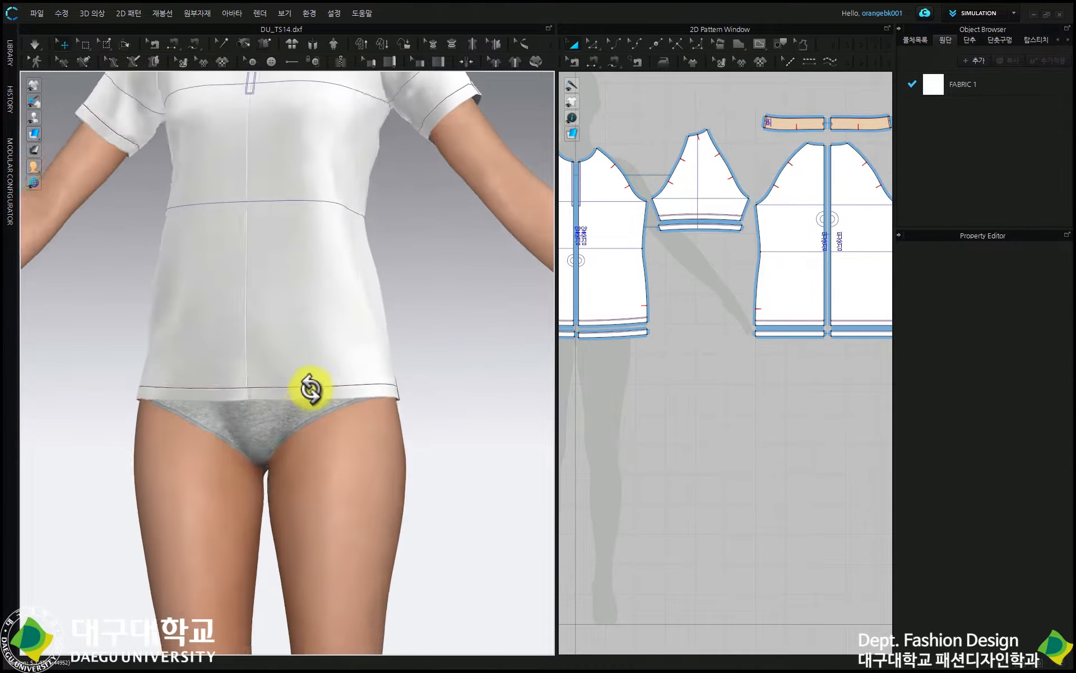
pyautogui.moveTo(308, 385); pyautogui.dragTo(312, 422, button='middle')
pyautogui.scroll(-3, 379, 336)
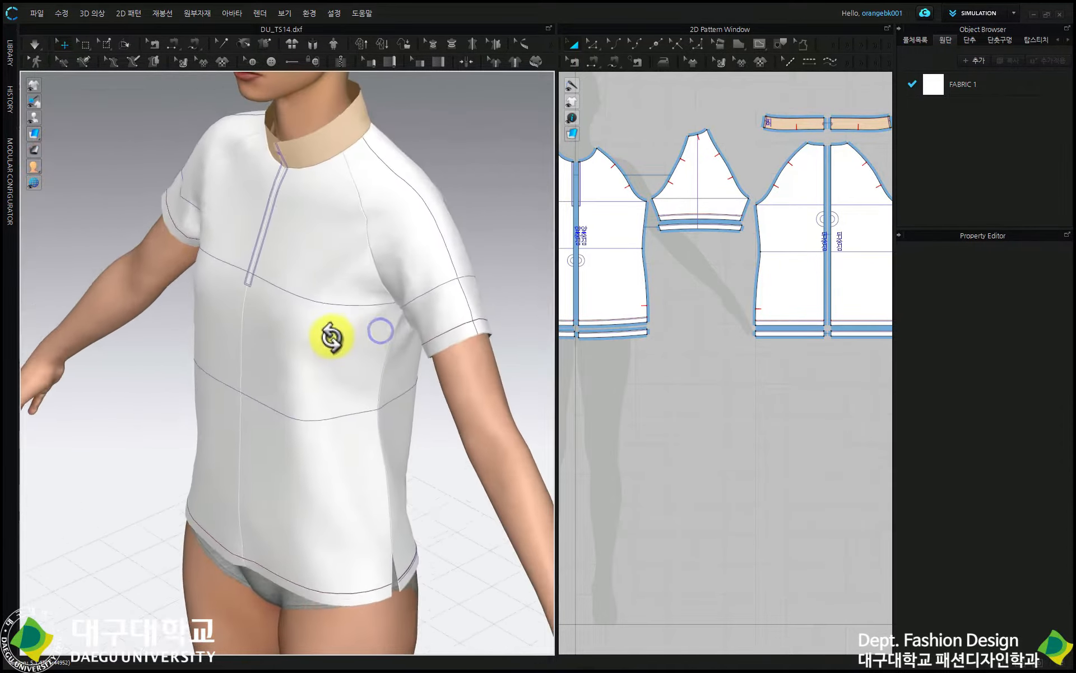